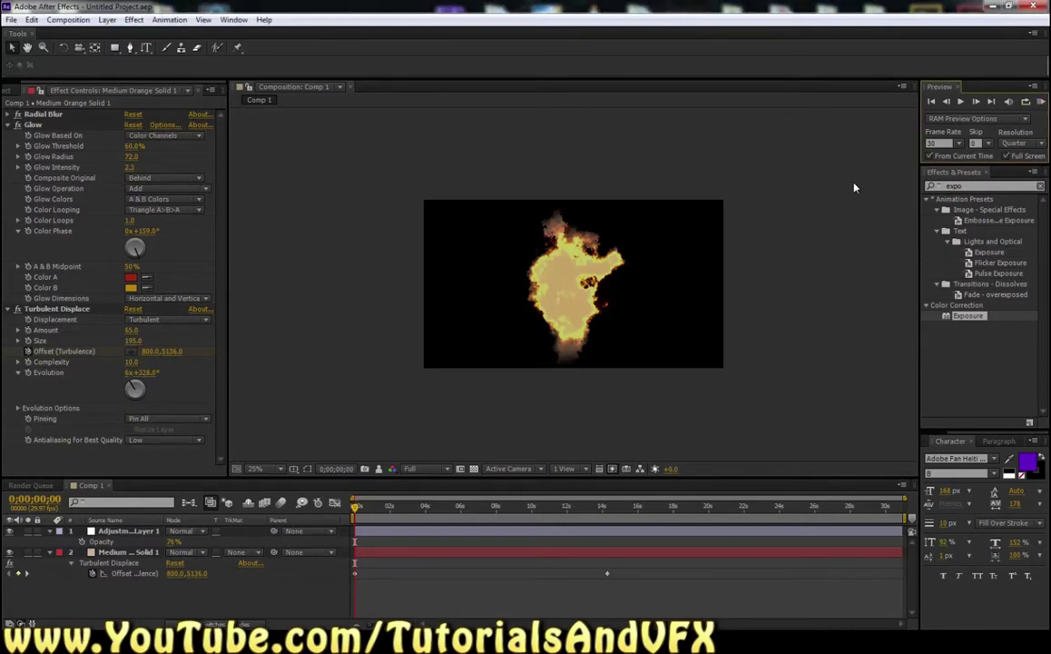
Step: Play a RAM preview of the finished fire animation
click(1041, 103)
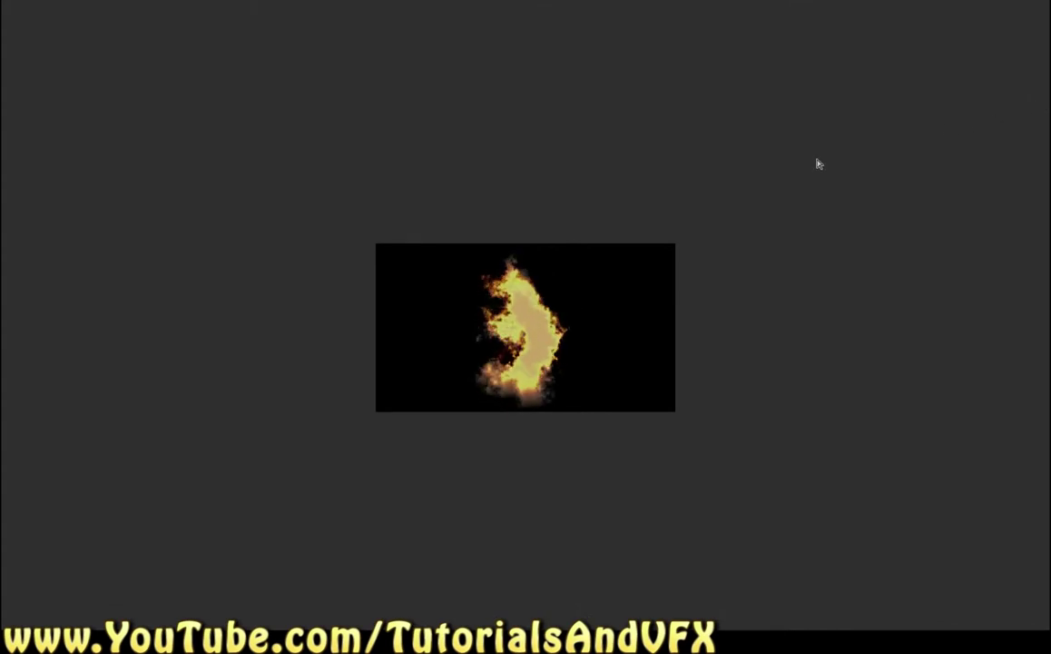
scroll(818, 164, up, 2)
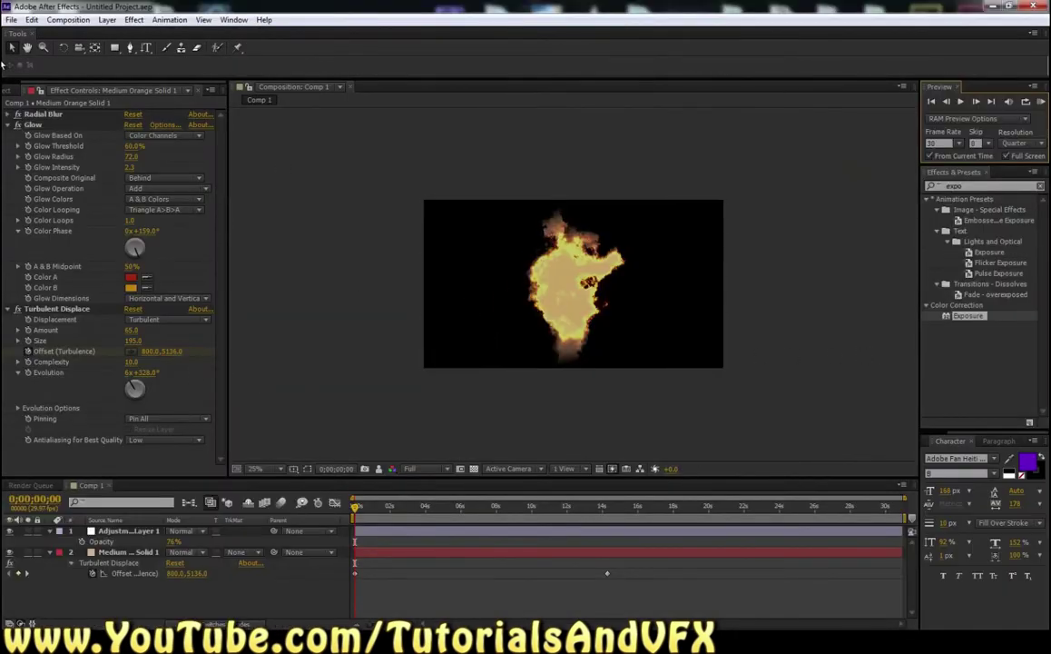
Step: Start a new project and create a composition with the HDTV 1080 29.97 preset, 1920 x 1080 px, with a black background
click(11, 20)
mouse_move(32, 34)
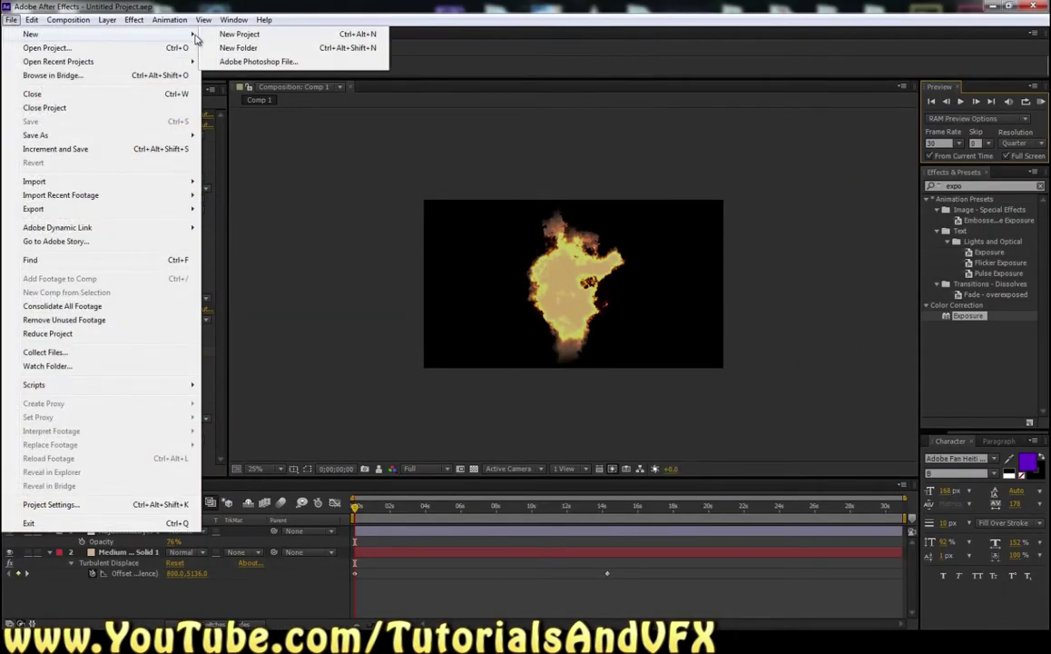
click(238, 34)
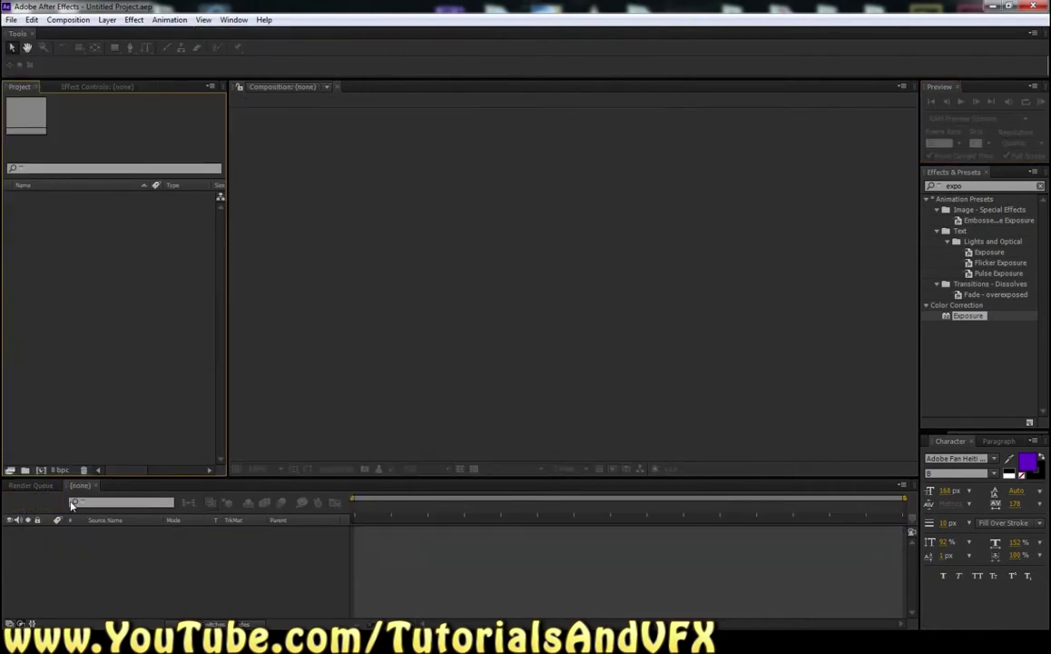
click(41, 471)
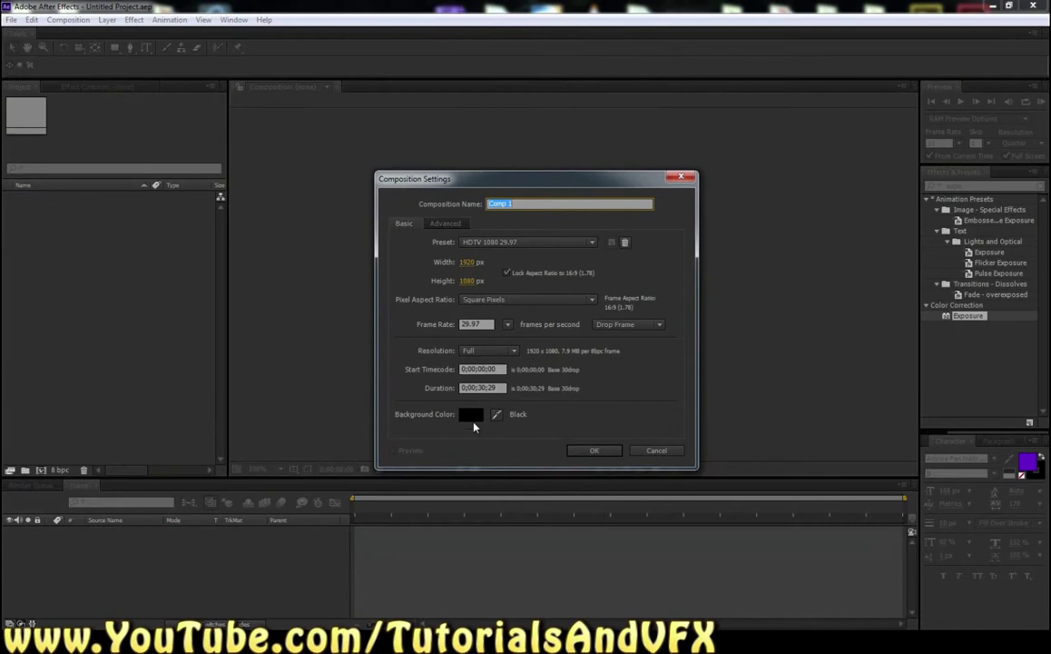
click(595, 451)
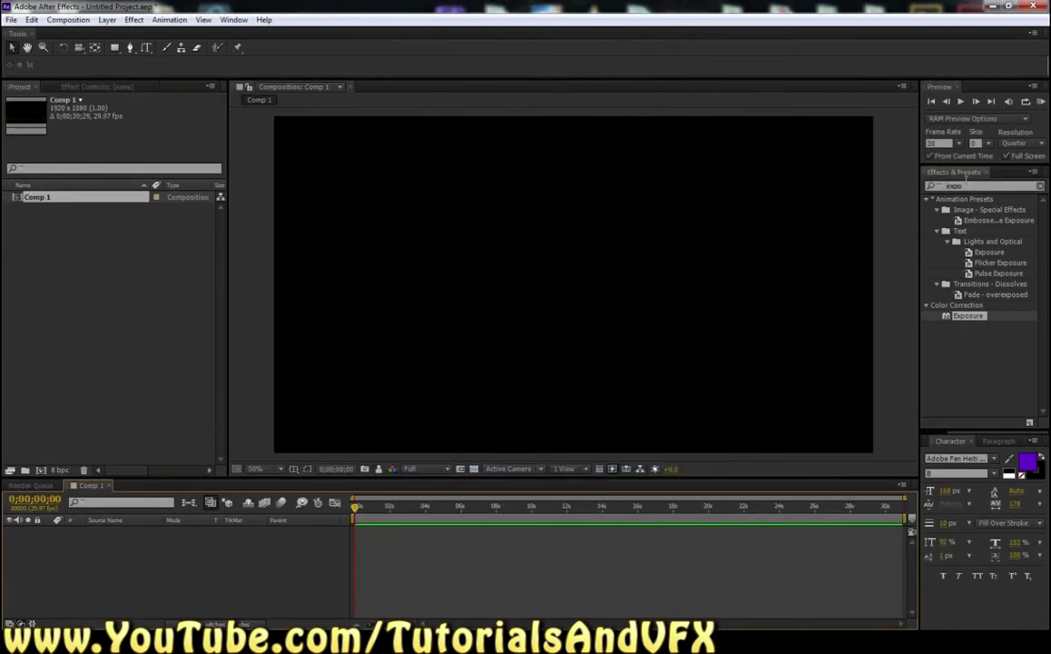
Step: Clear the effects search term and collapse the preview options to make room for the effects list
drag(966, 189, 851, 232)
key(BackSpace)
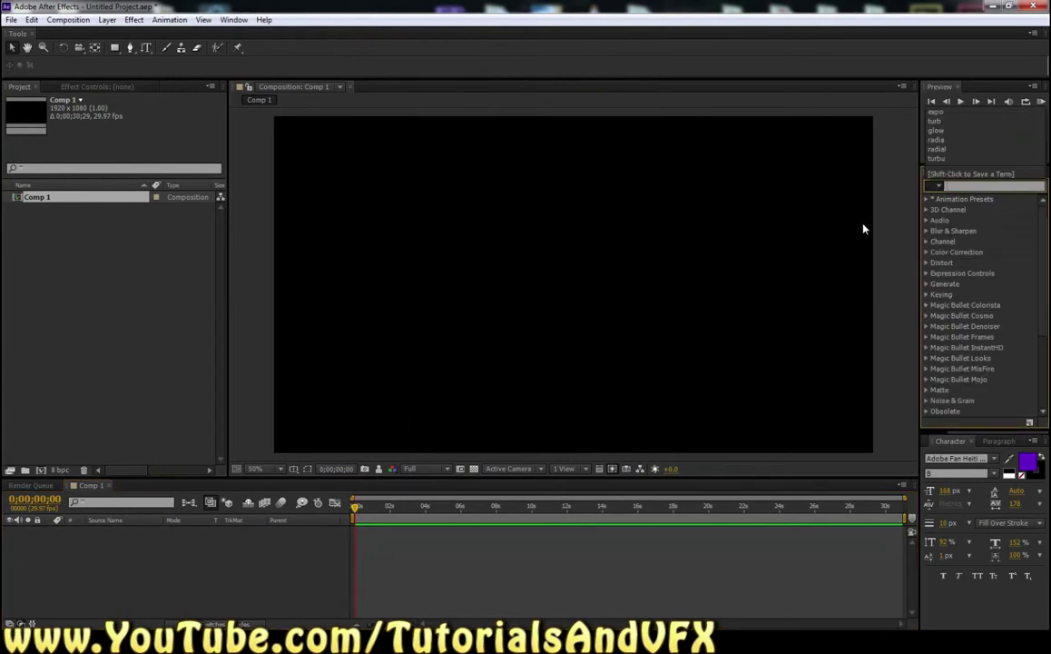
click(134, 20)
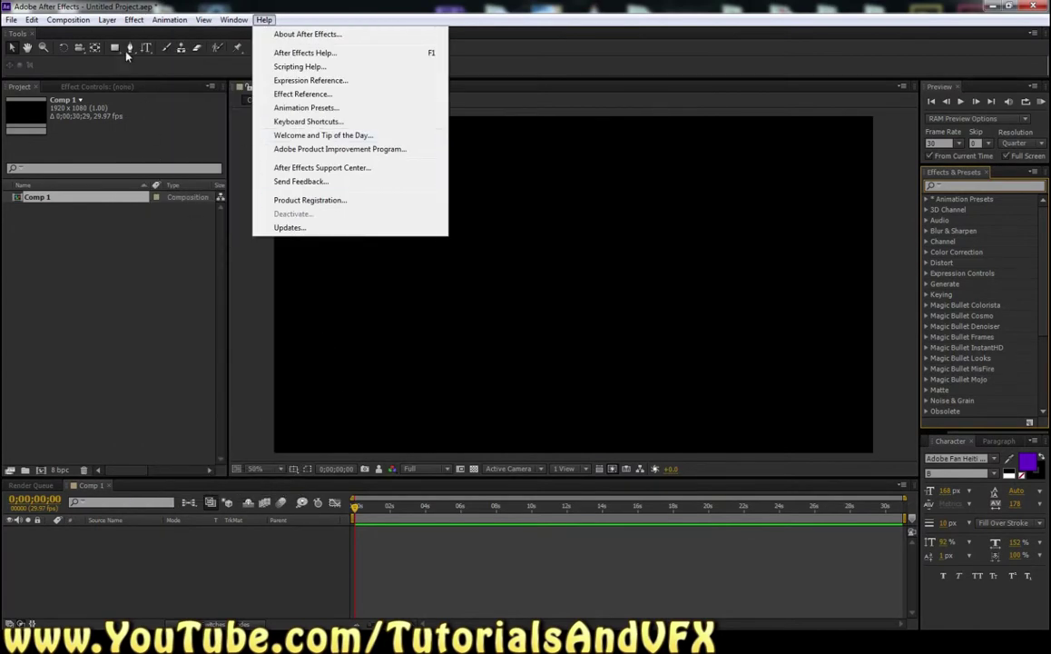
click(396, 11)
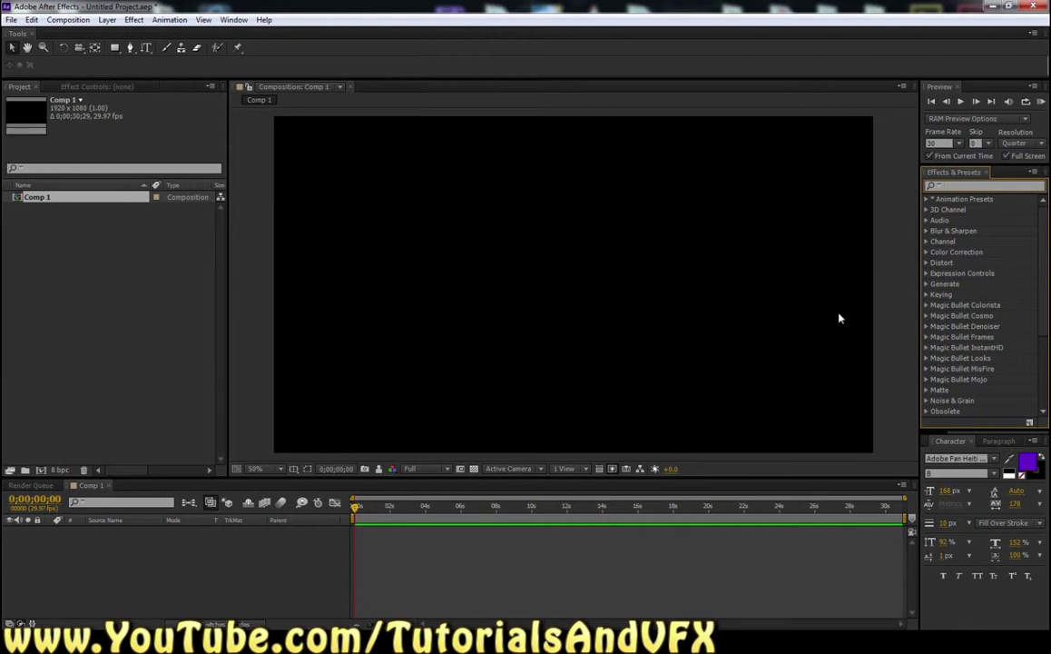
click(975, 174)
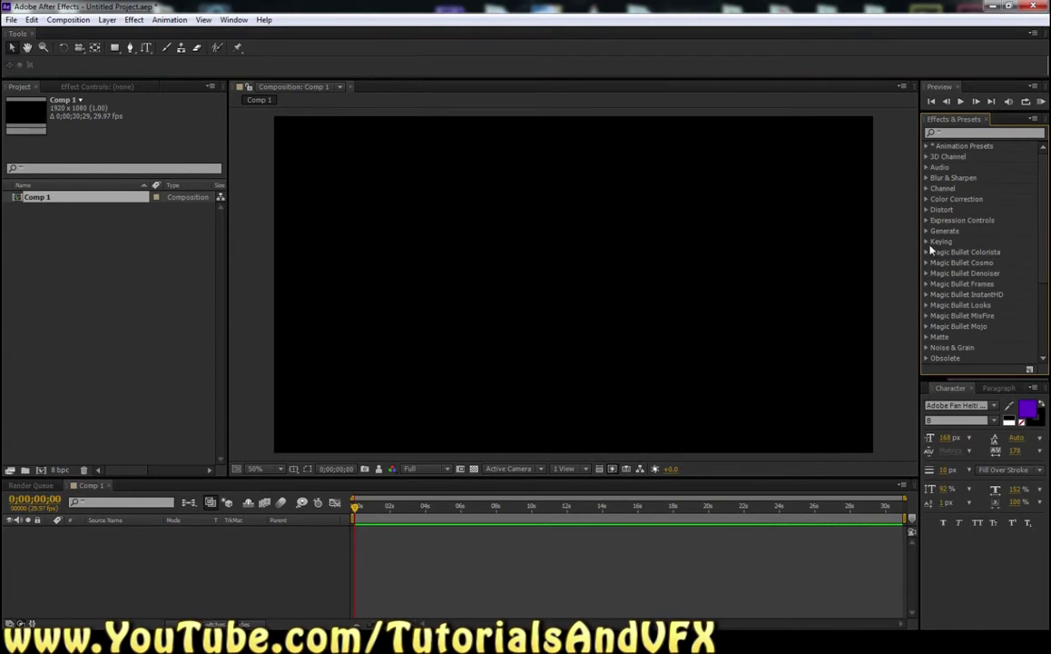
click(235, 20)
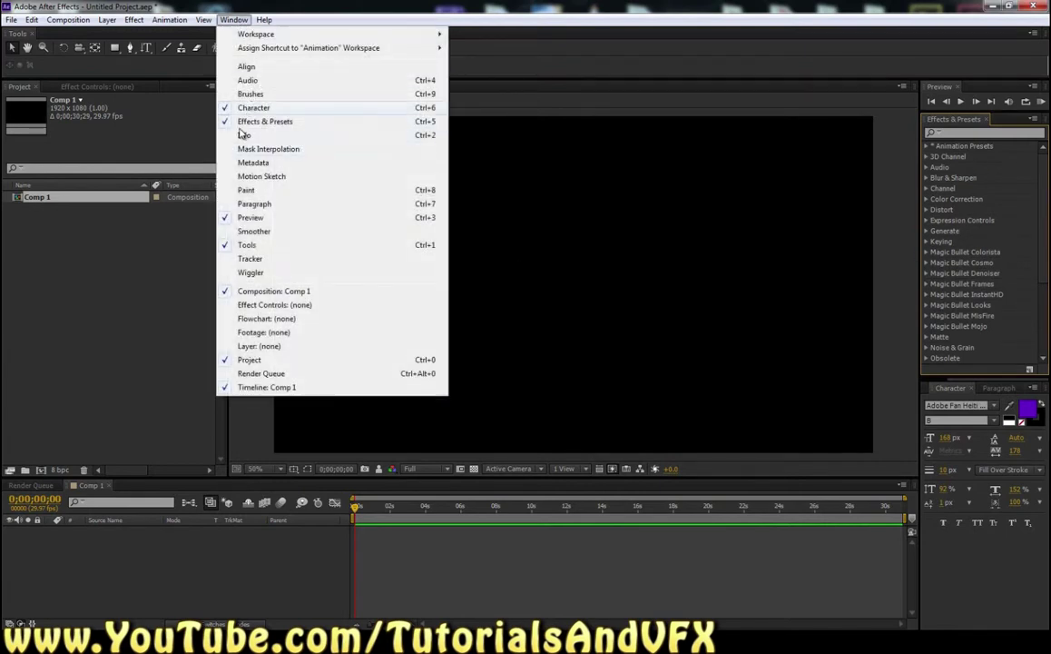
click(168, 418)
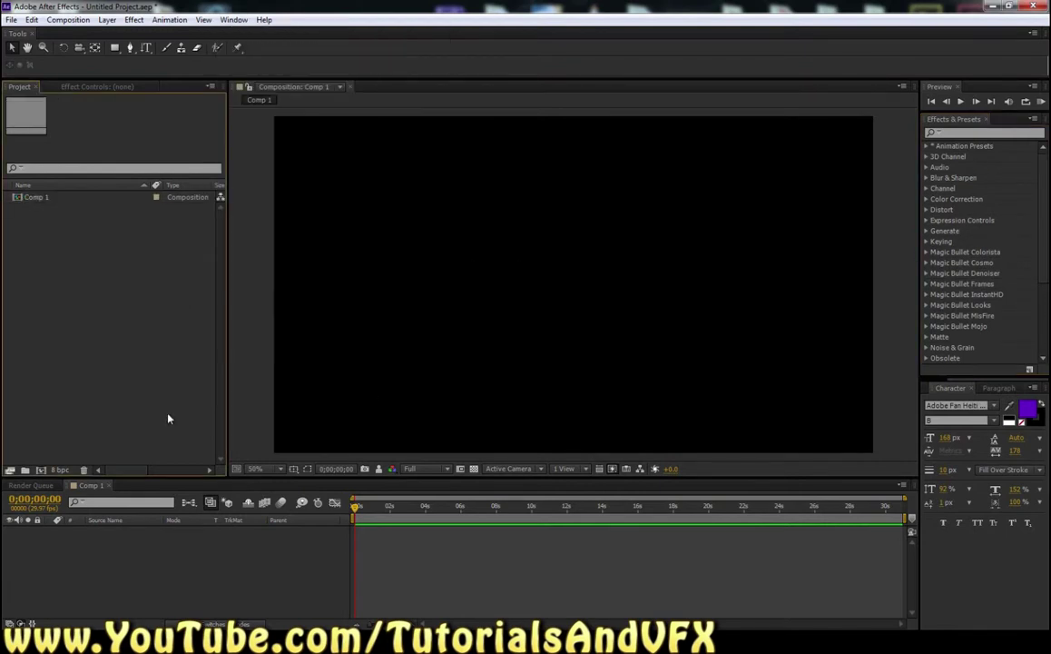
click(106, 20)
click(66, 204)
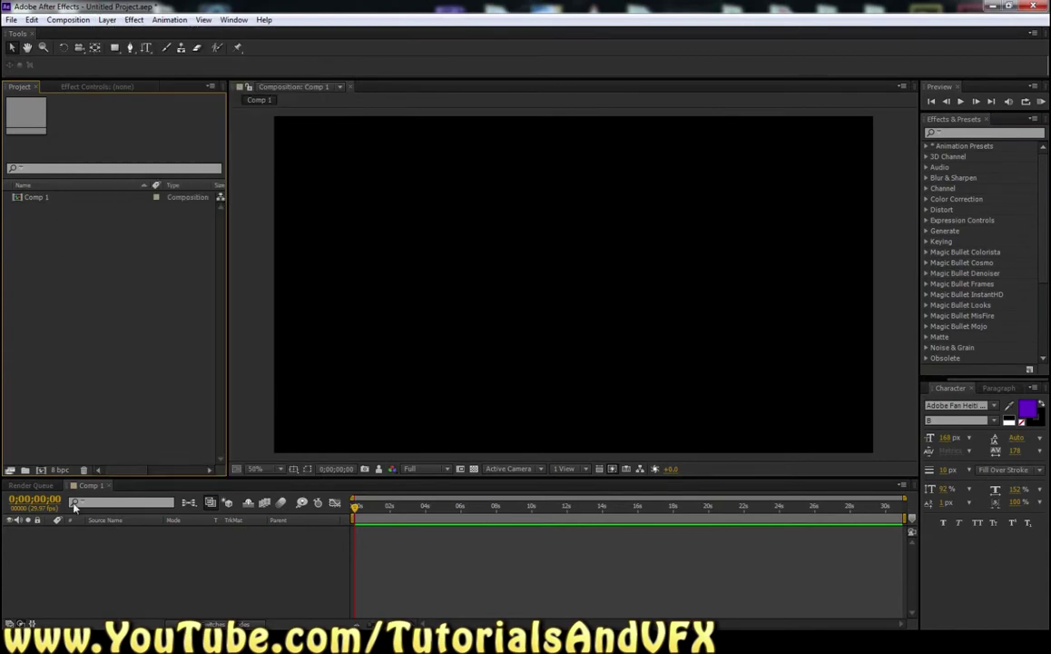
Step: Create a new 1920 x 1080 px solid layer with the pale orange colour ECD4AD
click(106, 20)
mouse_move(130, 34)
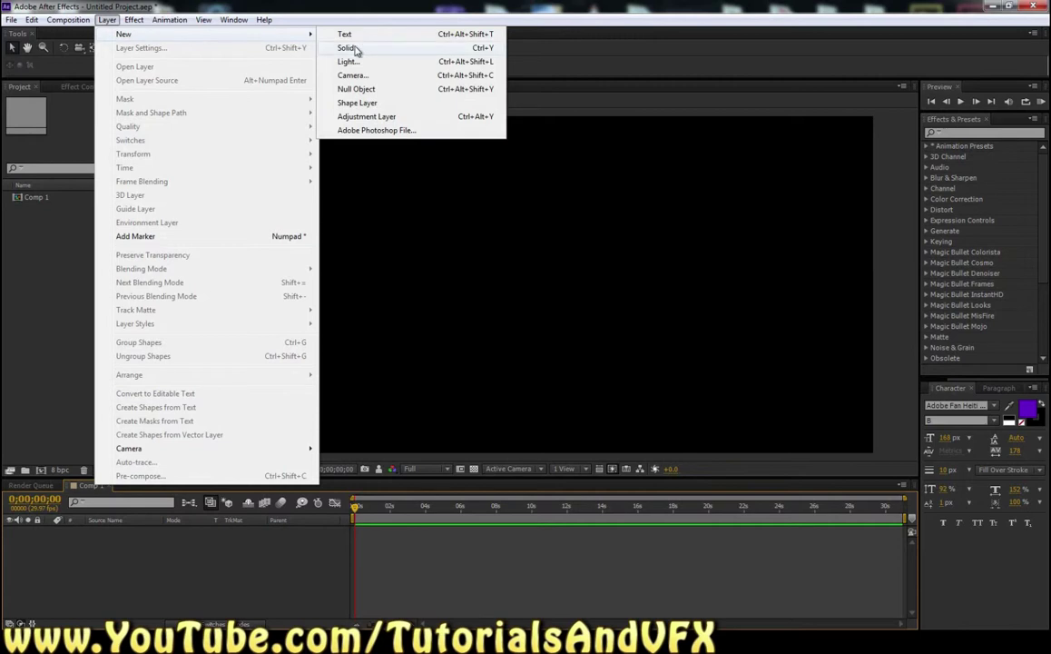
click(354, 48)
click(162, 282)
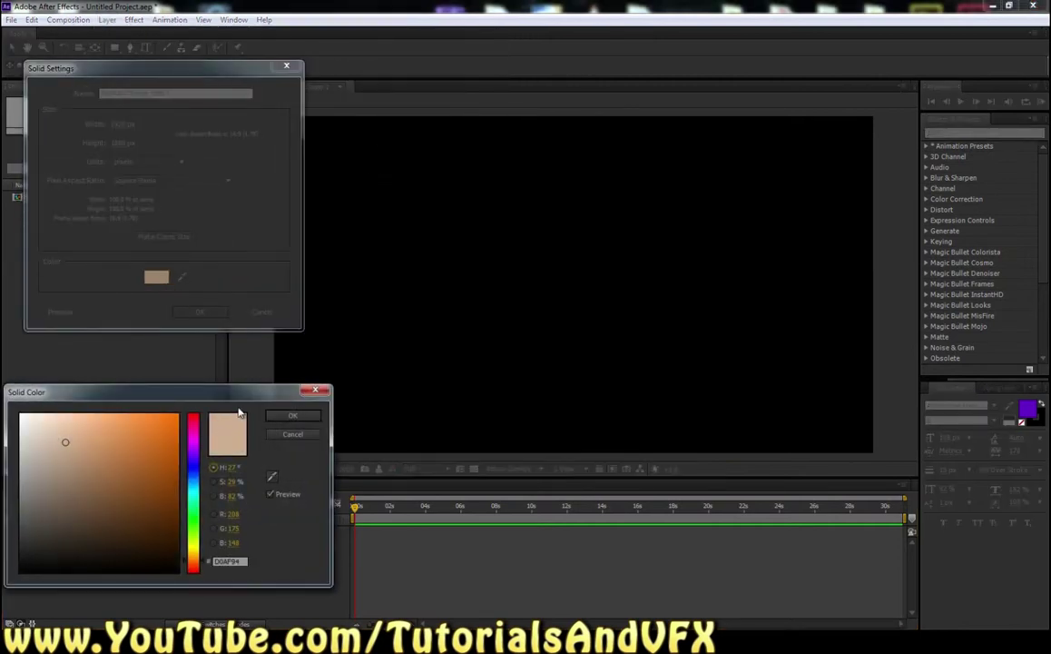
drag(194, 562, 198, 548)
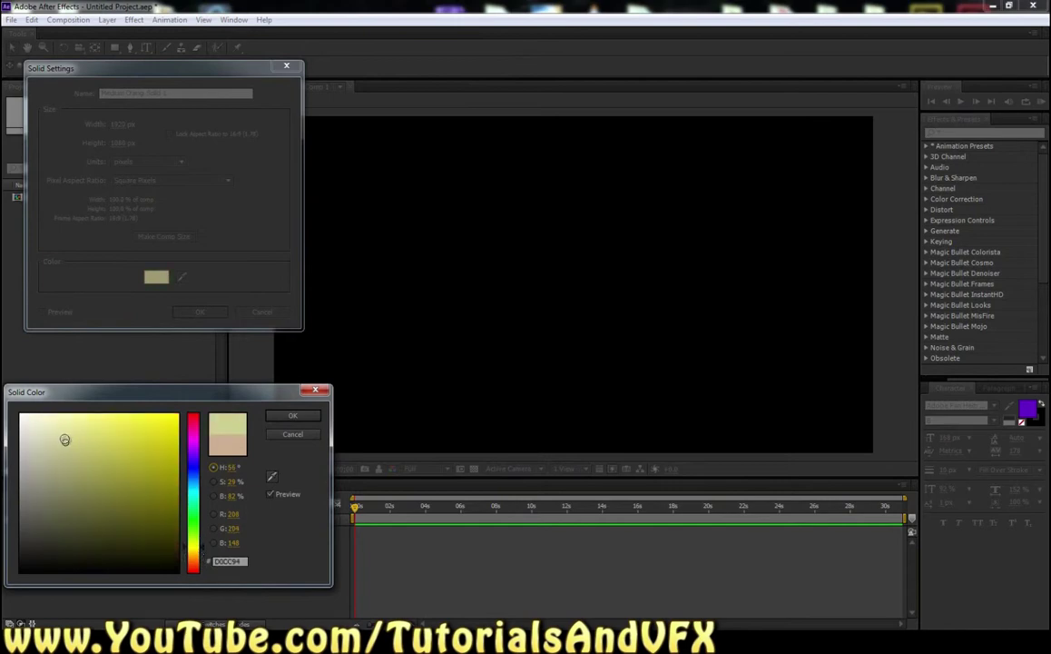
click(59, 425)
drag(59, 425, 61, 423)
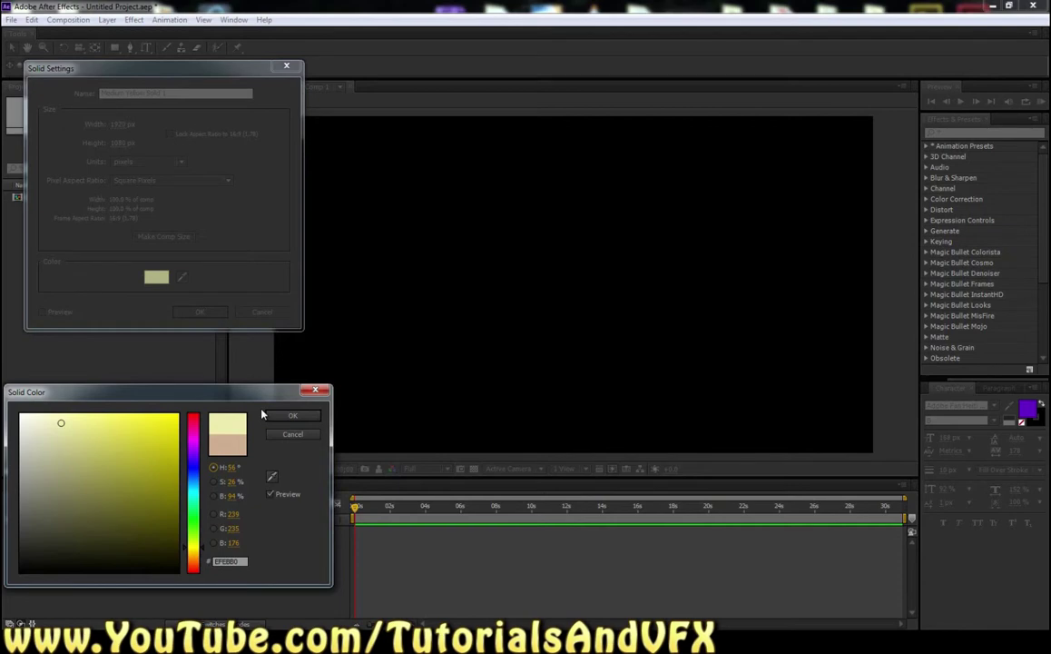
click(60, 427)
click(62, 424)
drag(184, 551, 192, 561)
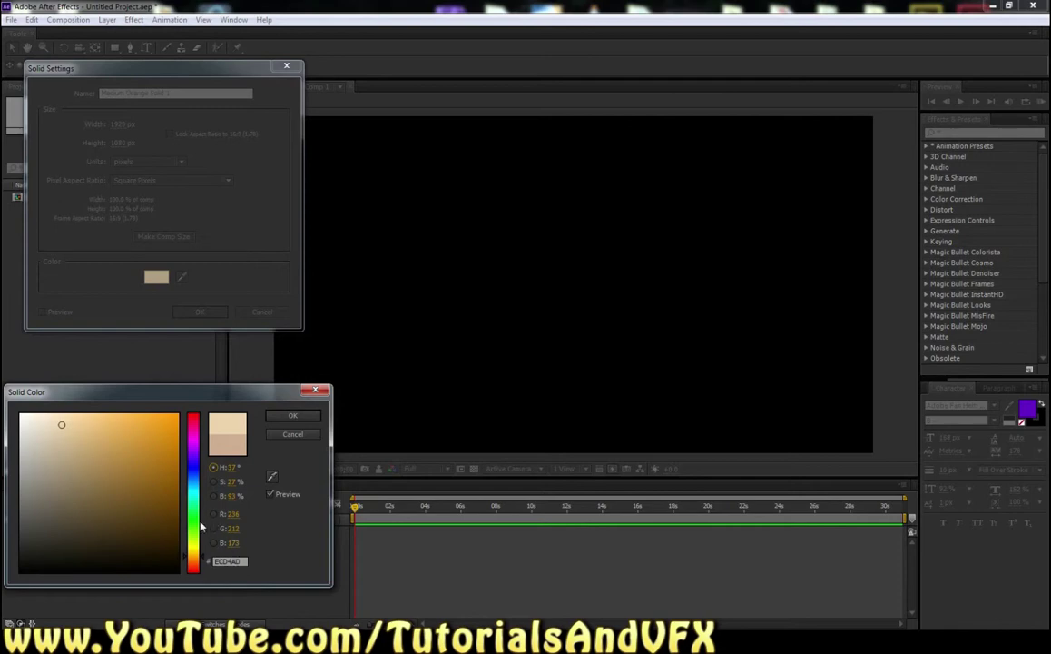
drag(245, 563, 233, 504)
drag(201, 398, 307, 291)
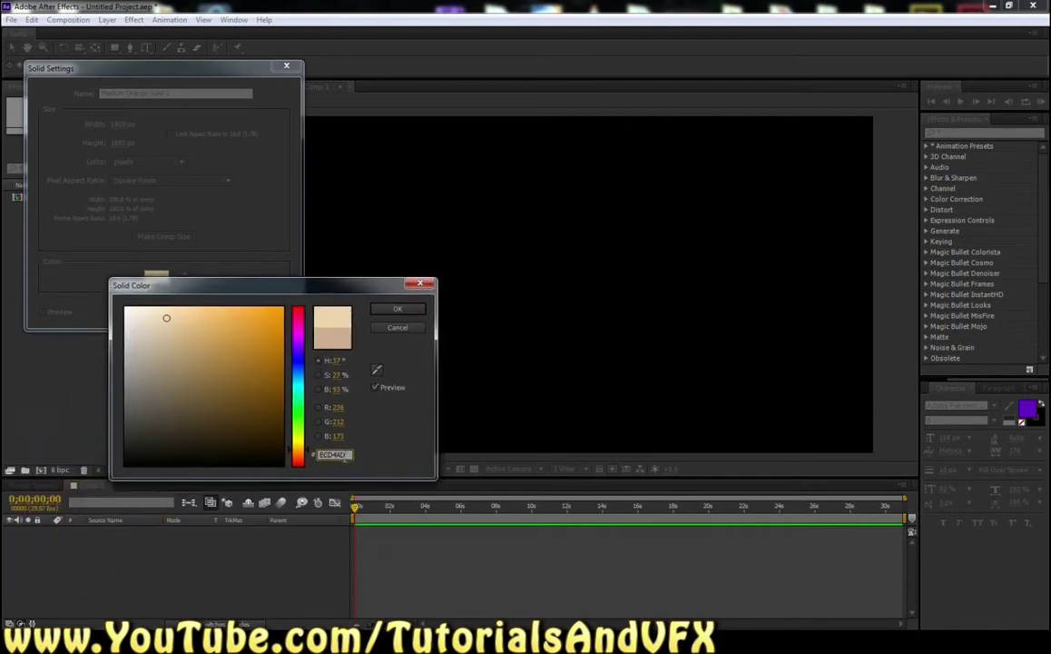
drag(319, 461, 355, 456)
click(350, 456)
click(396, 309)
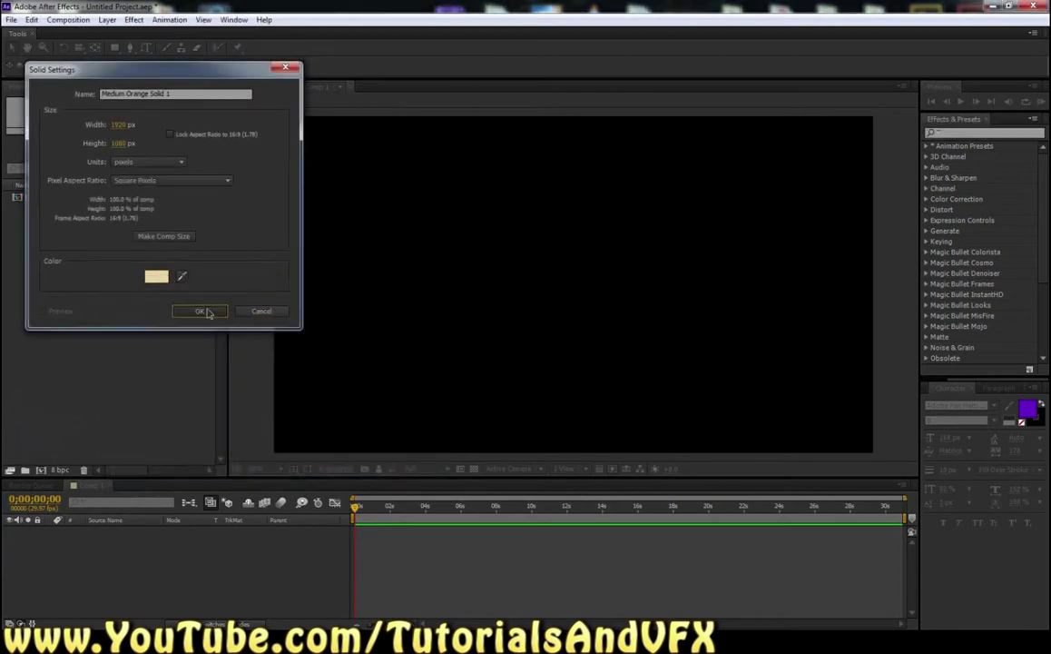
click(206, 312)
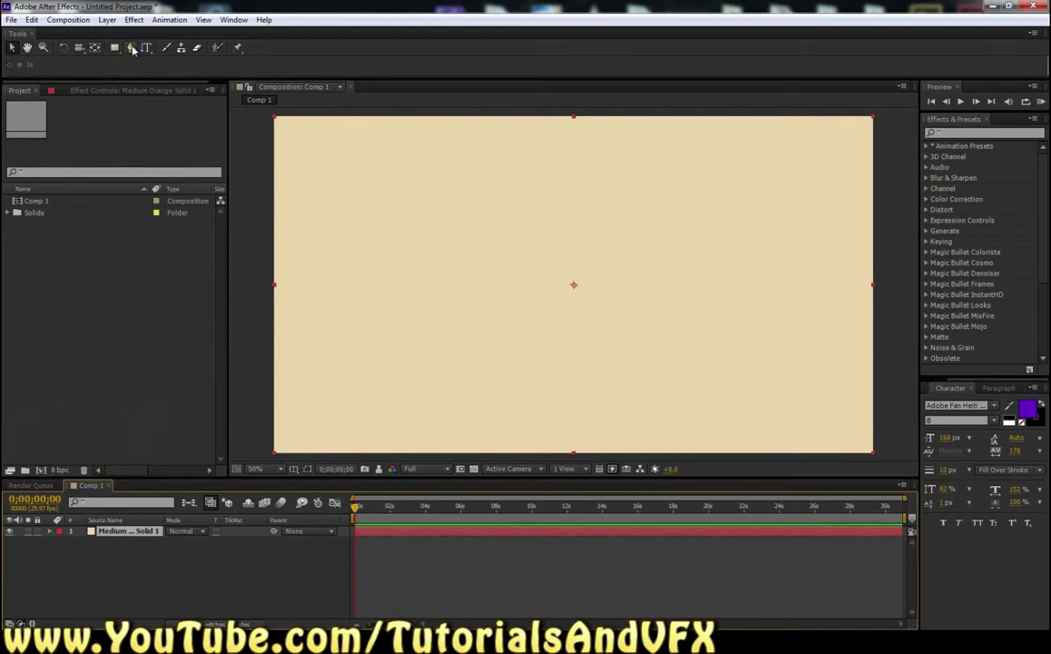
Step: Draw a tall, closed flame-shaped mask with a jagged top in the middle of the solid using the Pen tool, and hide the mask outline
click(130, 48)
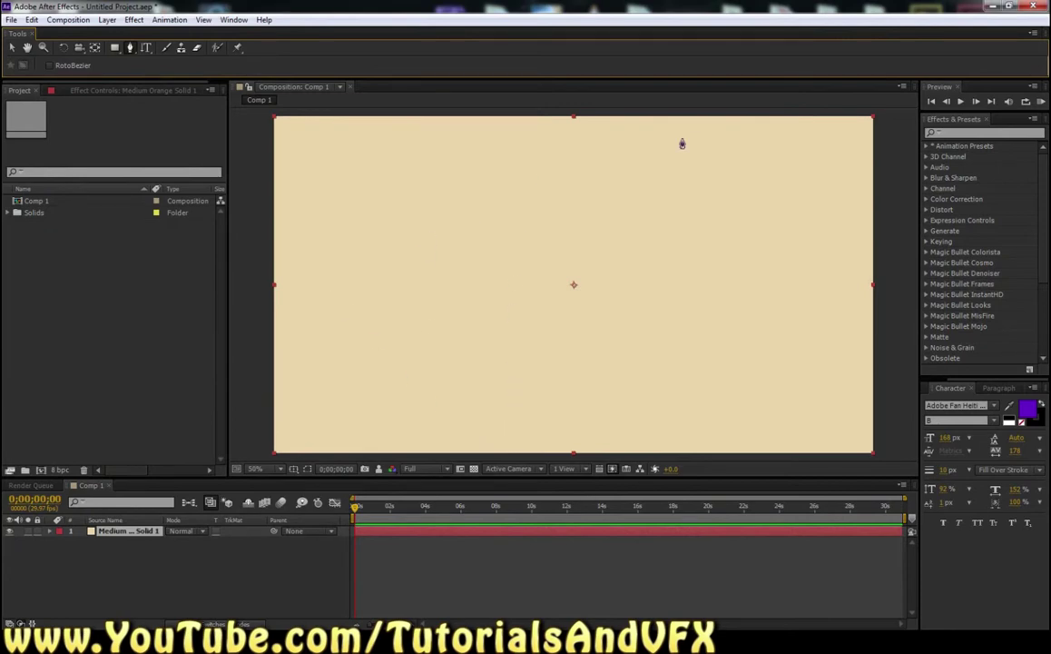
click(535, 136)
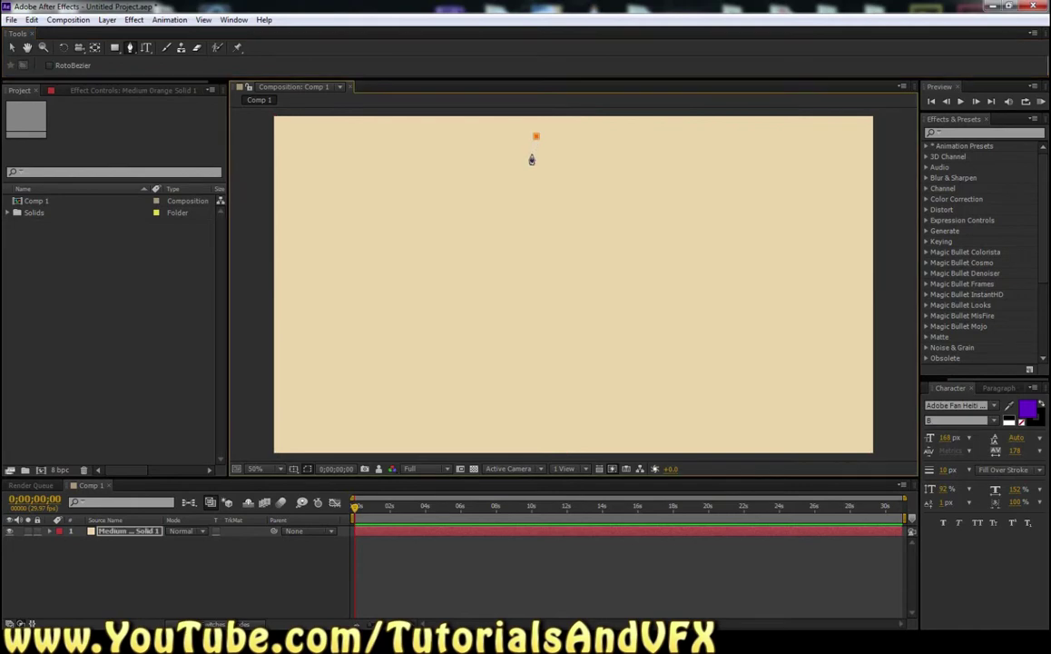
click(531, 156)
click(520, 159)
click(513, 179)
click(522, 199)
click(508, 231)
click(505, 268)
click(513, 294)
click(508, 327)
click(504, 373)
click(523, 411)
click(564, 421)
click(601, 417)
click(622, 393)
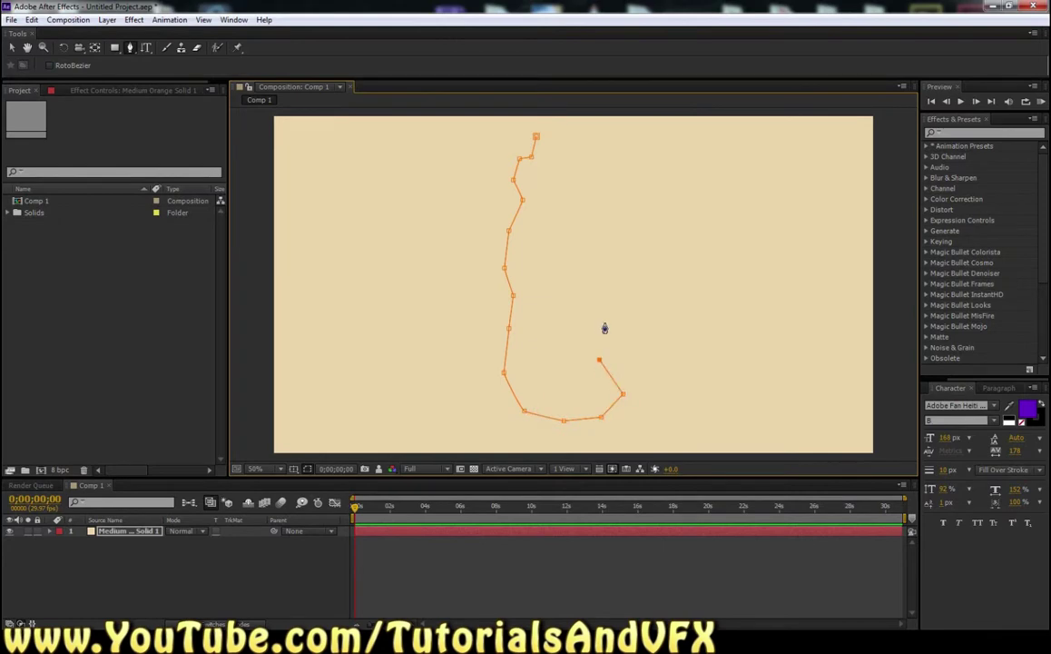
click(622, 362)
drag(622, 362, 641, 364)
click(633, 339)
click(613, 313)
click(619, 281)
click(625, 259)
click(611, 255)
click(600, 238)
click(616, 213)
click(613, 185)
click(601, 170)
click(589, 195)
click(586, 168)
click(598, 145)
click(583, 138)
click(560, 141)
click(552, 152)
click(544, 133)
click(536, 135)
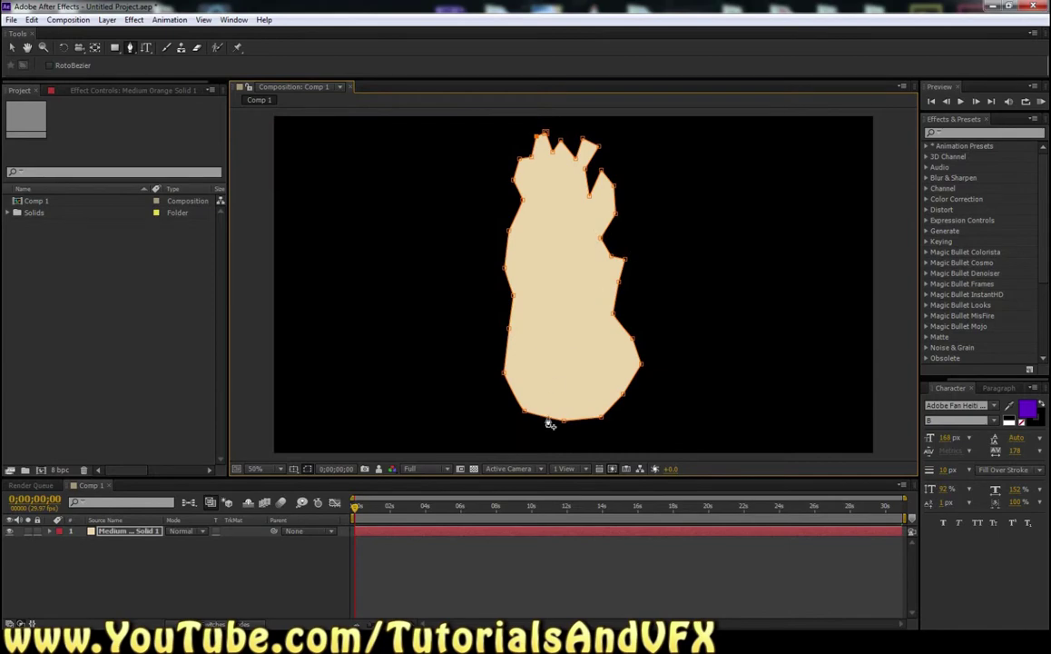
click(308, 470)
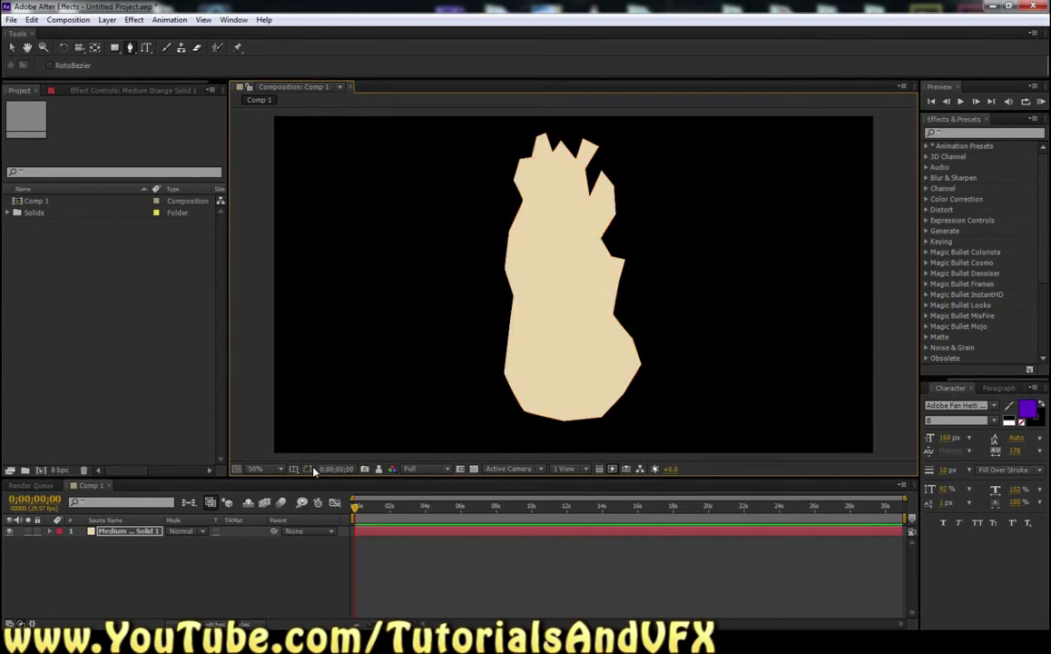
Step: Find the Radial Blur effect and apply it to the masked solid layer
click(151, 534)
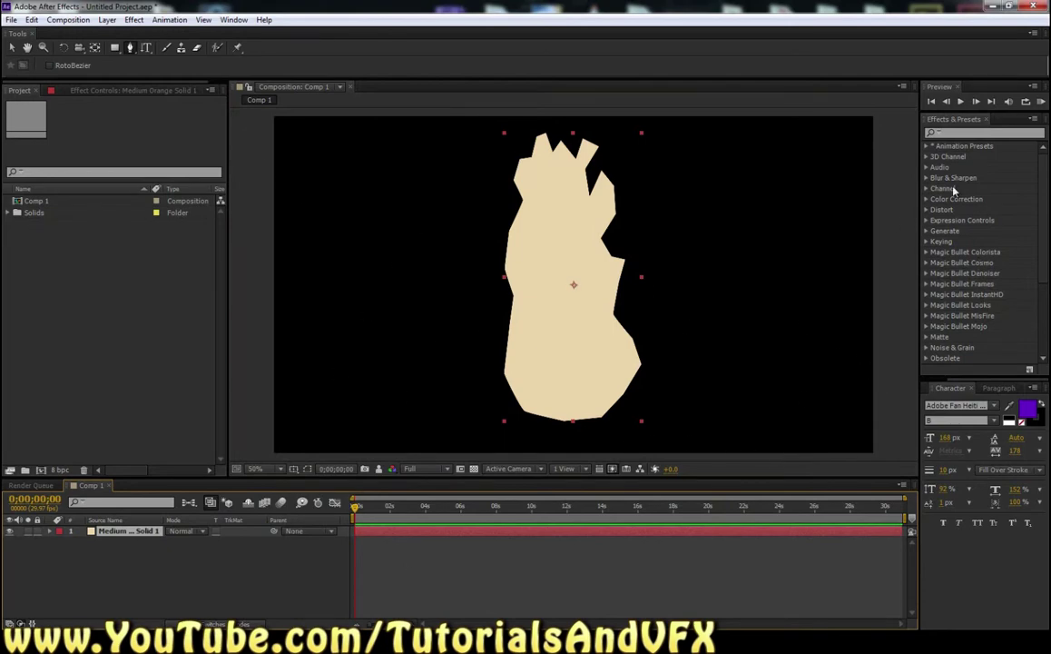
click(969, 133)
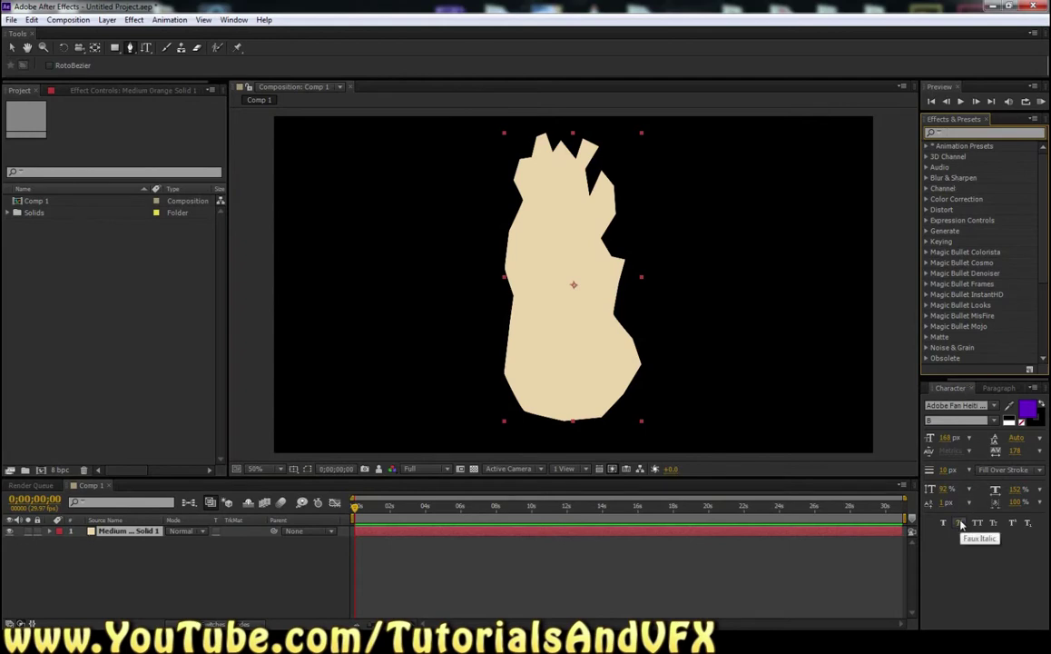
text(radial)
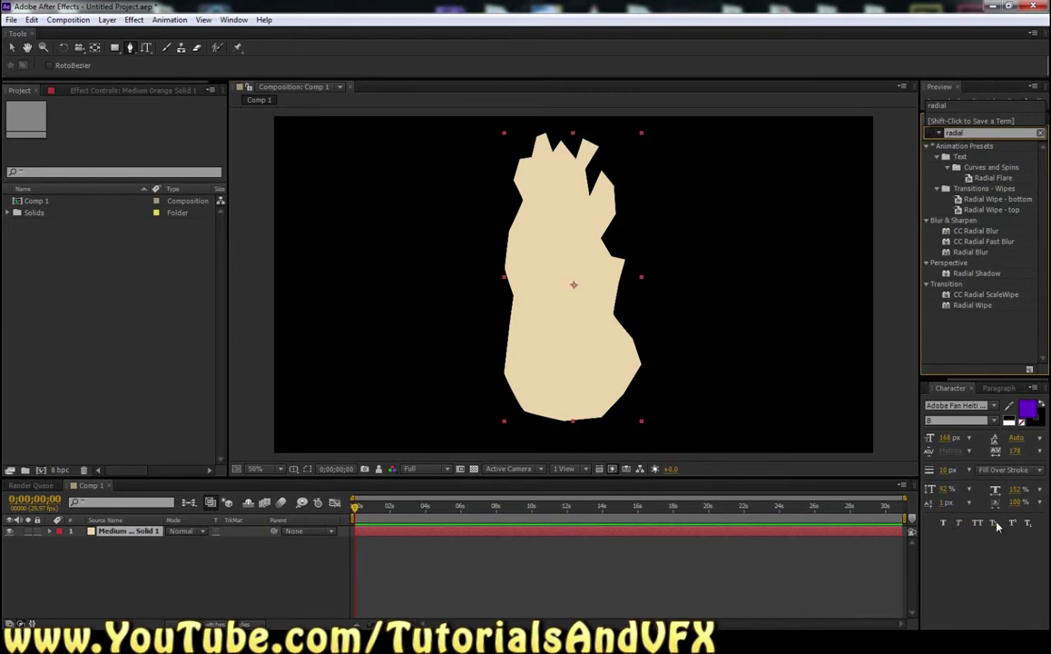
click(970, 254)
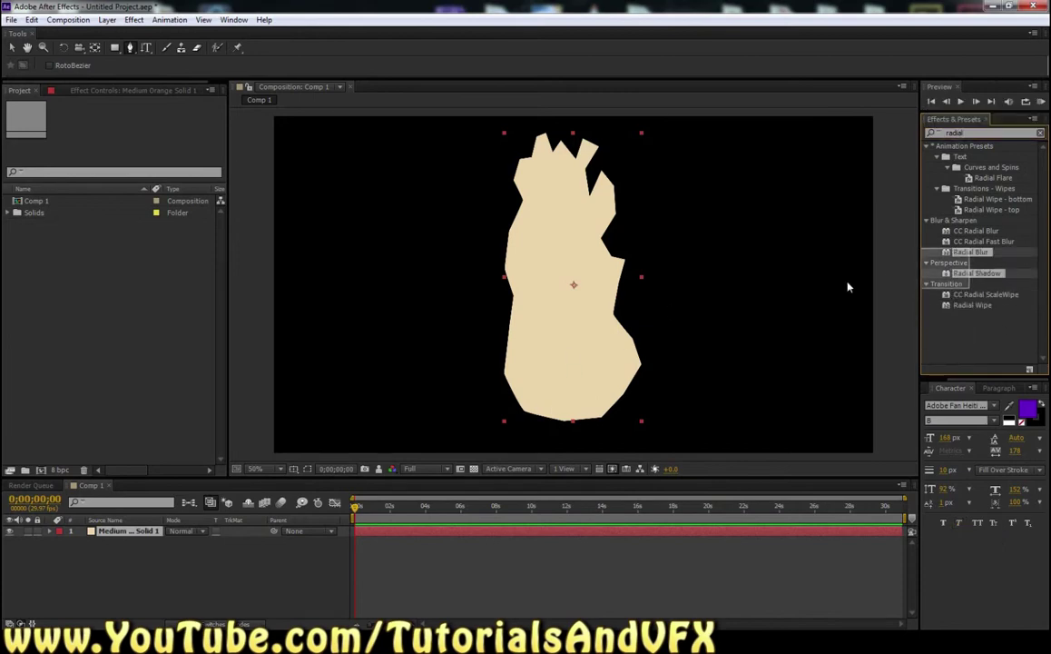
drag(967, 257, 113, 536)
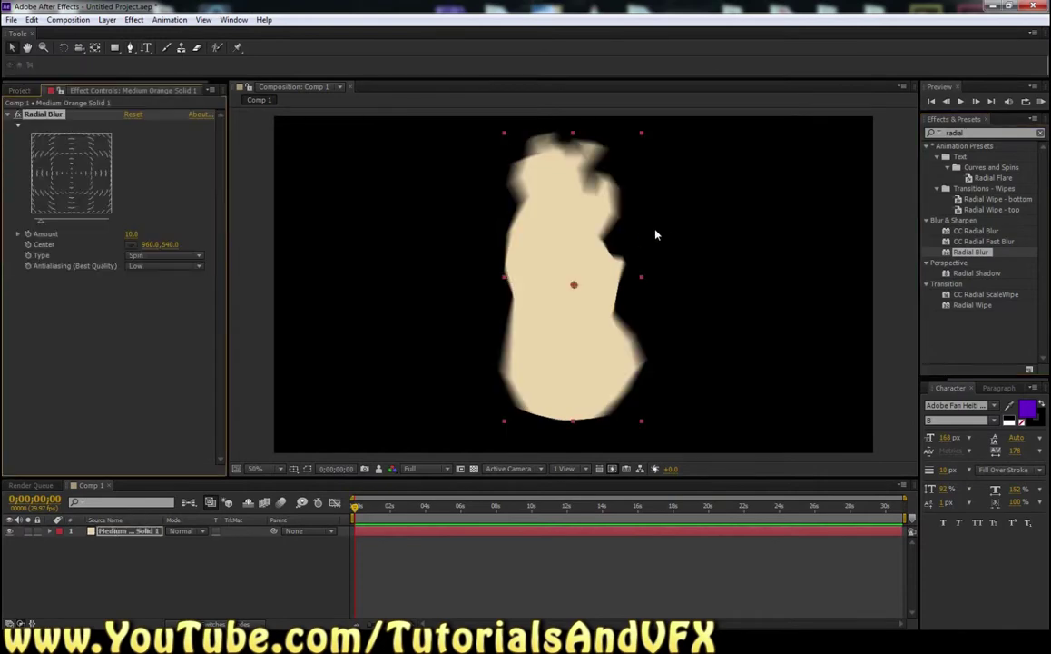
Step: Find the Stylize Glow effect and apply it to the flame solid
drag(969, 134, 790, 137)
text(glow)
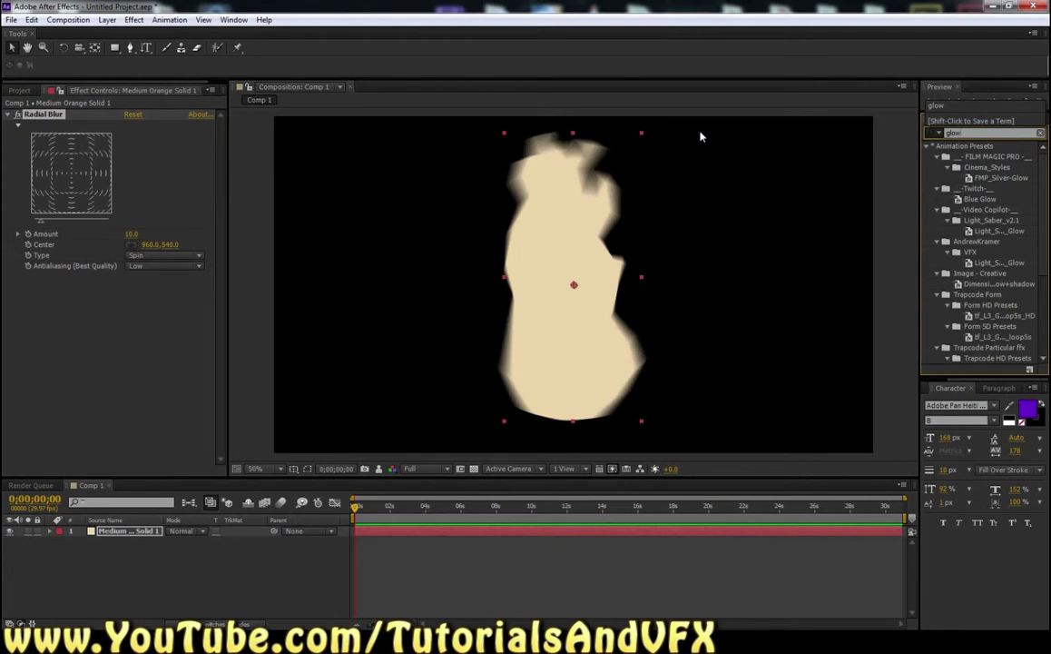
scroll(993, 354, down, 4)
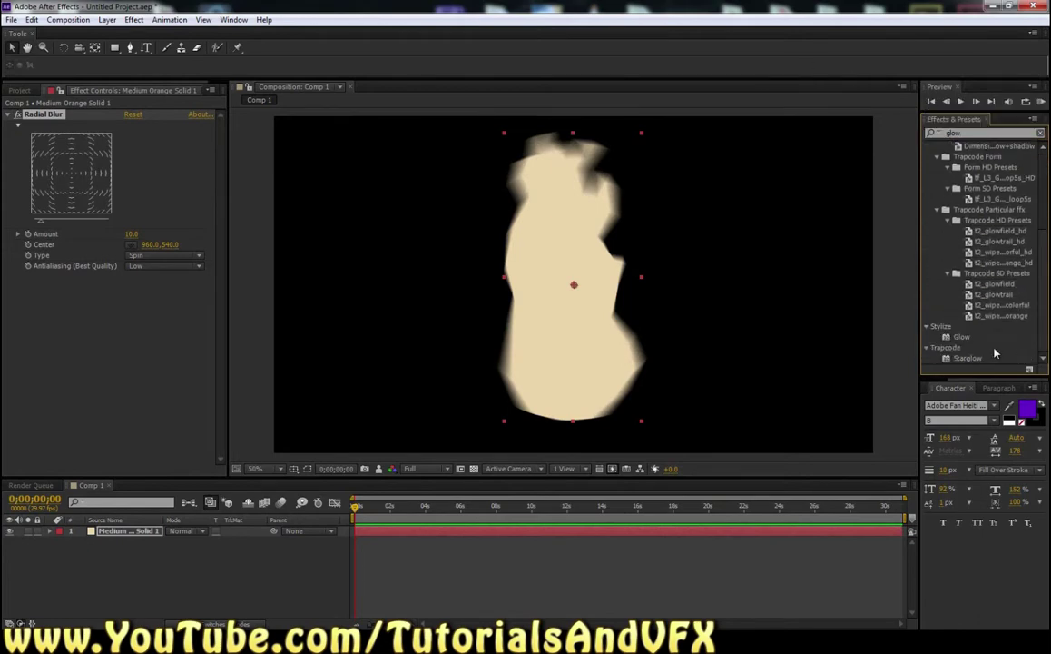
drag(967, 340, 606, 393)
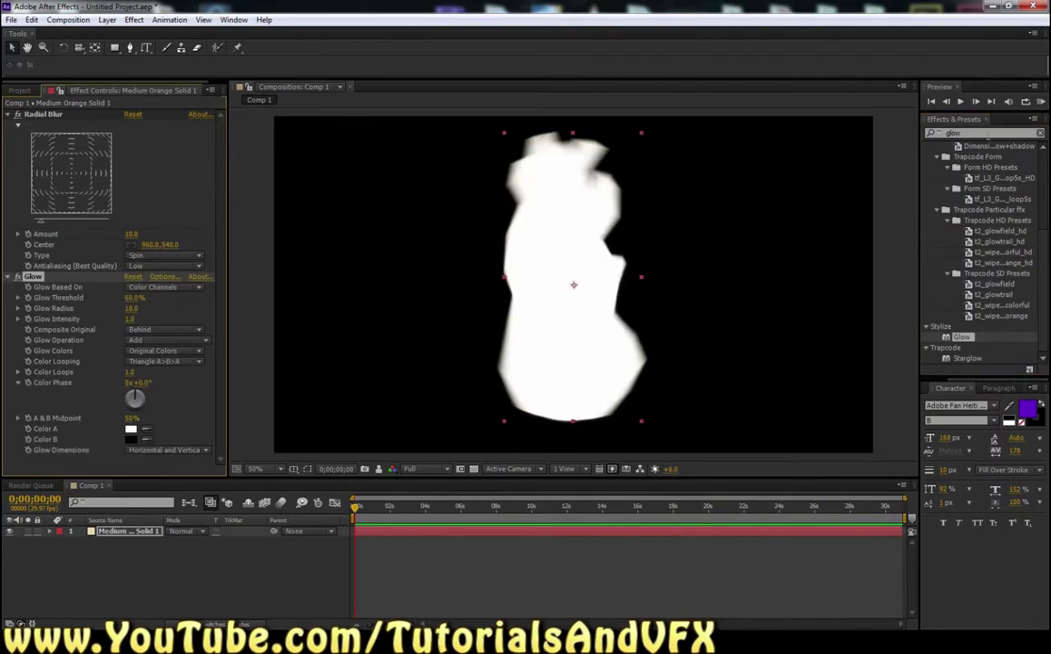
Step: Find the Turbulent Displace effect and apply it to the flame solid after Glow
click(987, 133)
key(BackSpace)
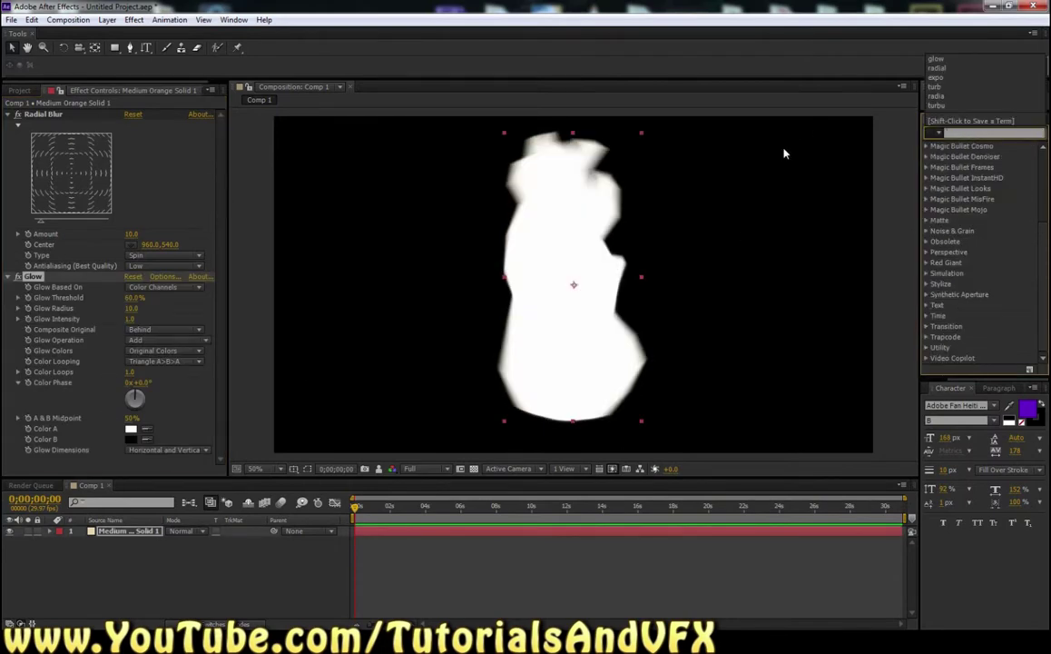
text(turb)
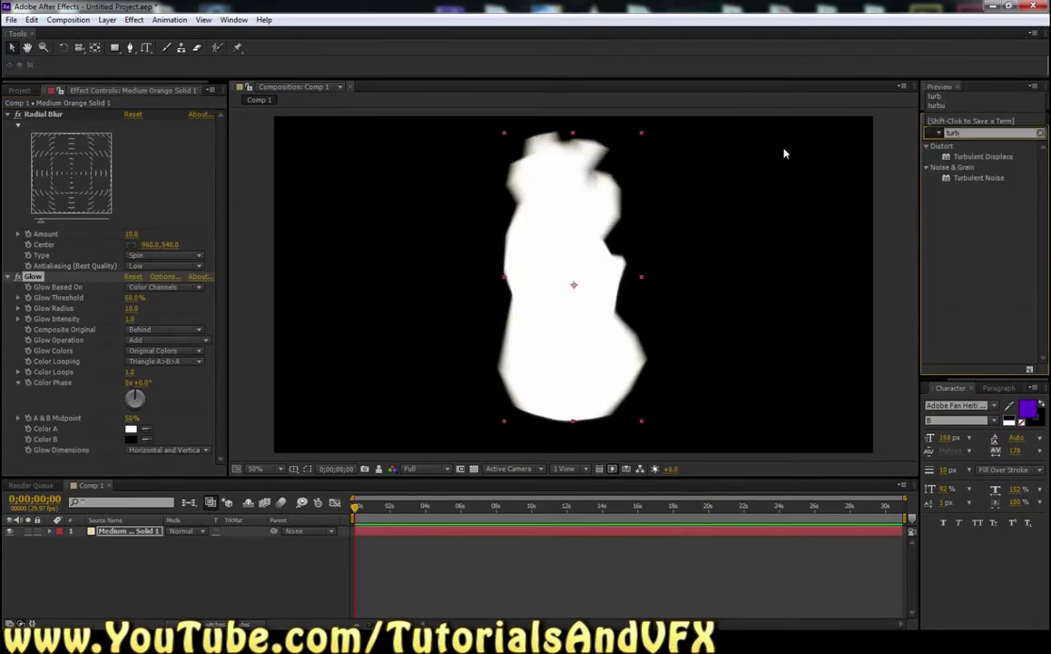
drag(966, 160, 98, 420)
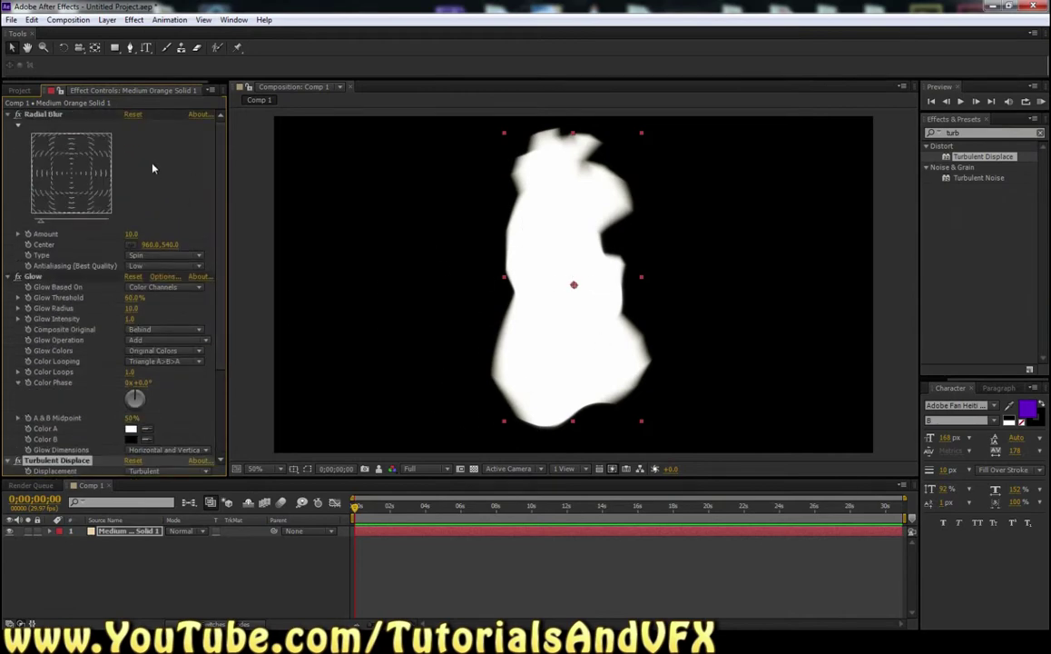
Step: Turn off the Radial Blur and Turbulent Displace effects and collapse their settings, leaving only Glow active and expanded
click(55, 116)
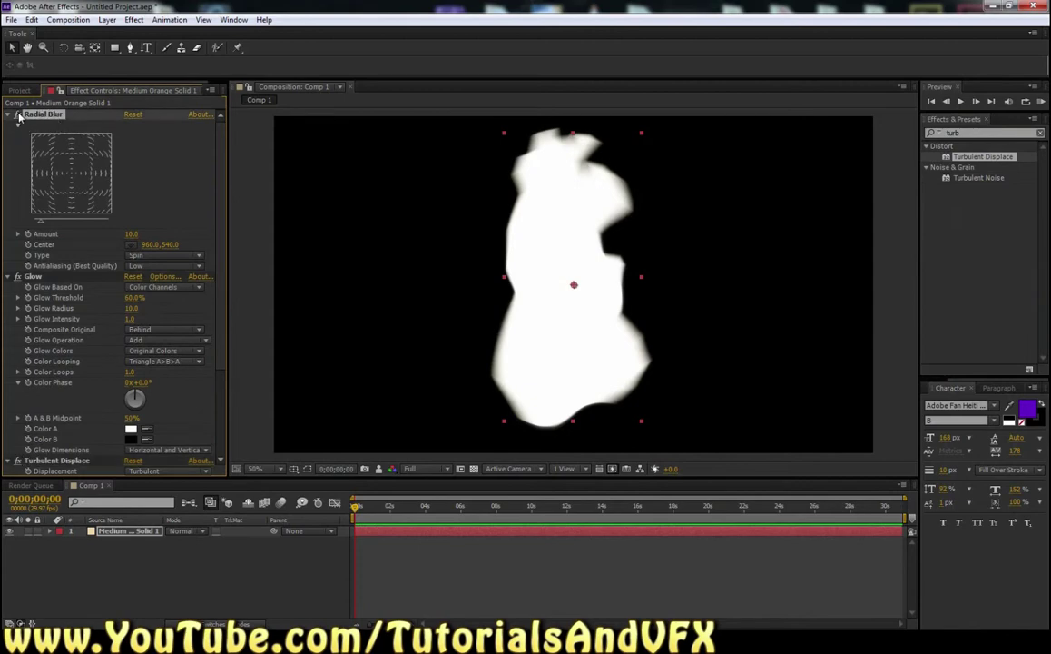
click(18, 116)
scroll(18, 227, down, 3)
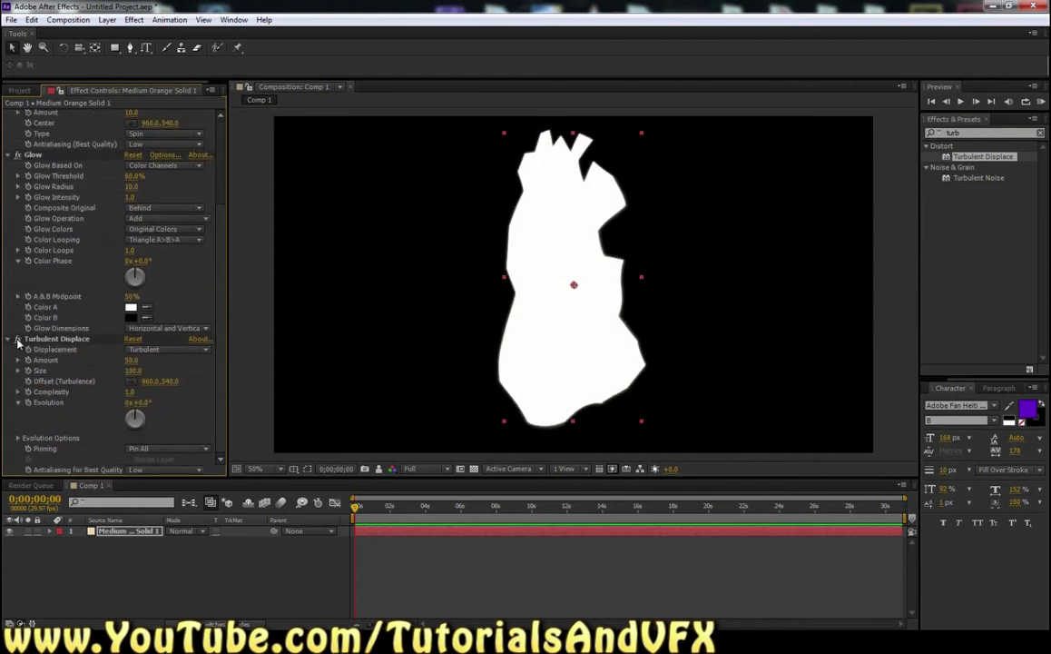
click(17, 338)
scroll(99, 244, up, 3)
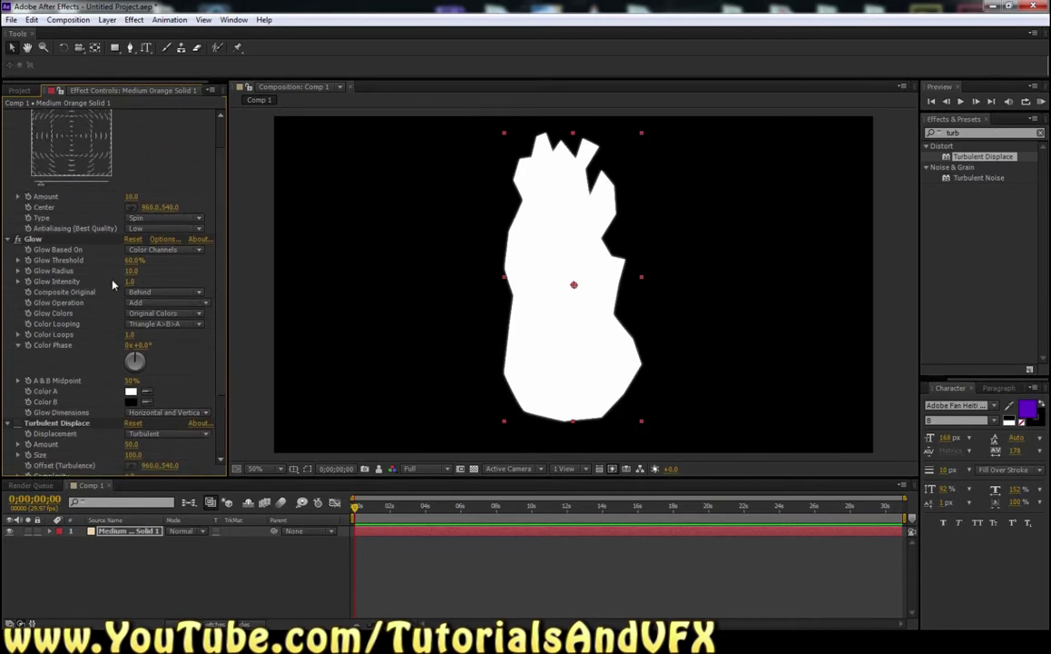
scroll(91, 281, up, 1)
click(55, 269)
scroll(36, 200, up, 1)
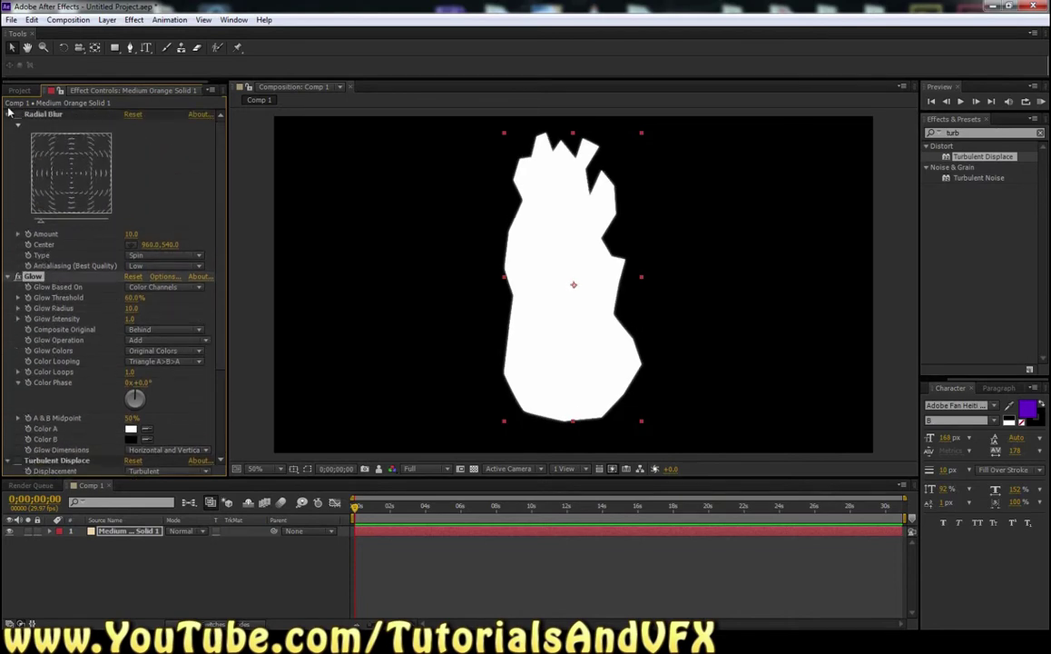
click(17, 125)
click(8, 114)
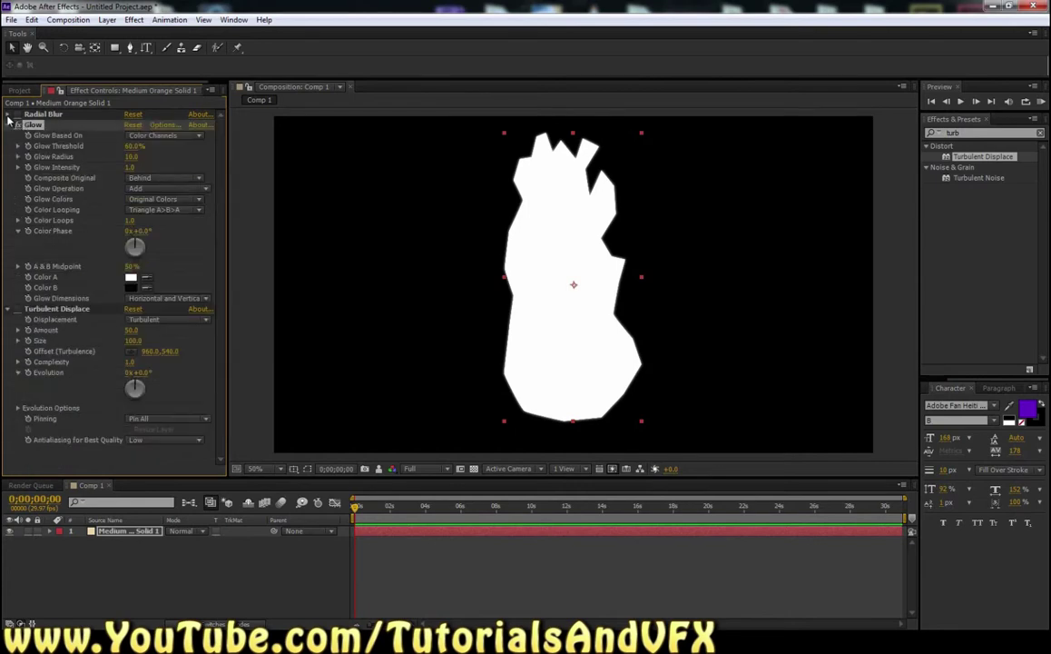
click(12, 312)
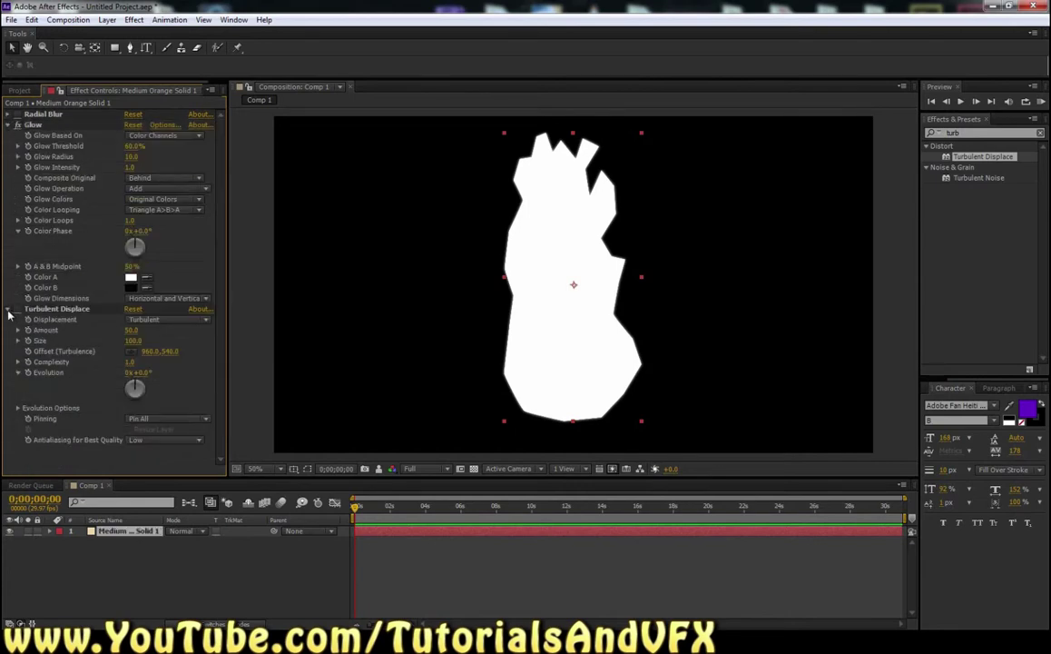
click(8, 310)
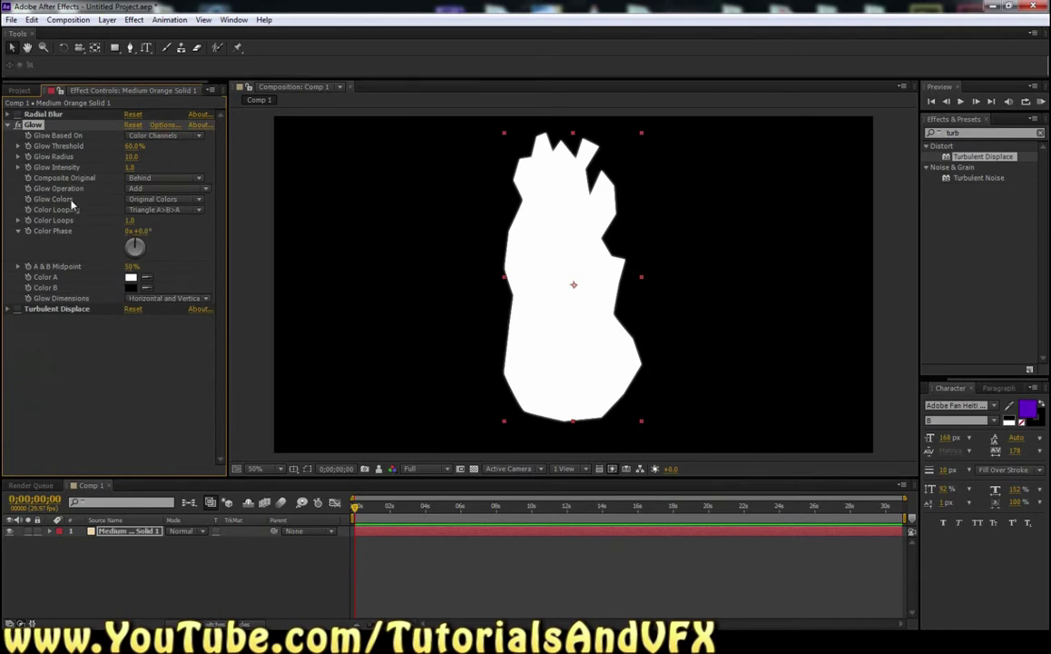
Step: Set the Glow effect's colours to A & B Colors and make Color A the dark red 771E0C
click(138, 198)
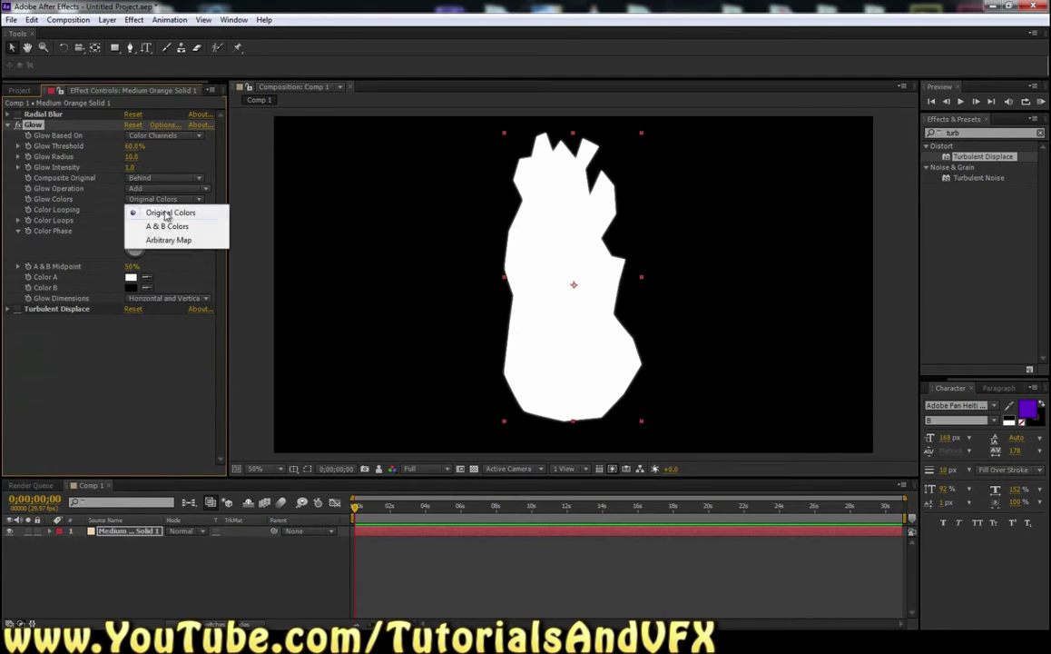
click(164, 227)
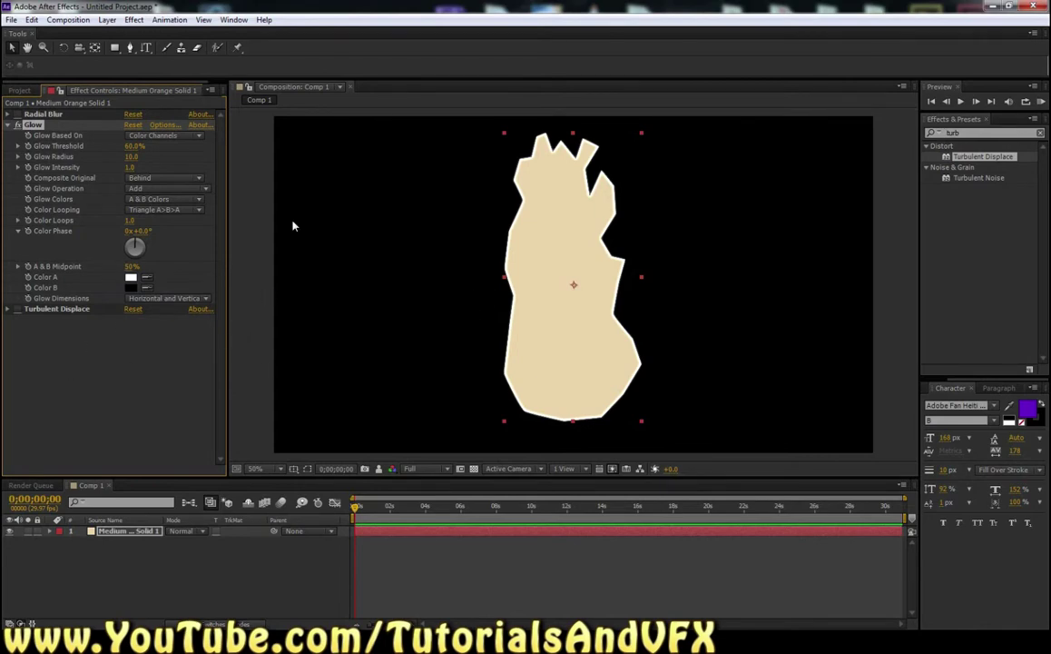
click(131, 277)
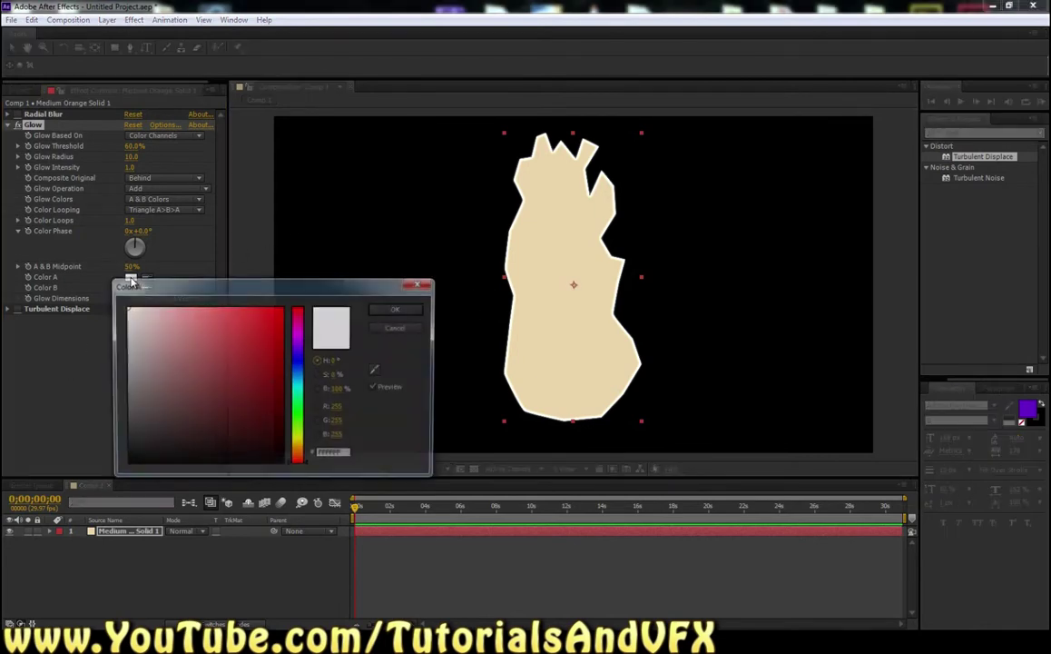
mouse_move(182, 287)
mouse_down()
mouse_move(201, 342)
mouse_move(125, 354)
mouse_move(94, 399)
mouse_move(189, 442)
mouse_up()
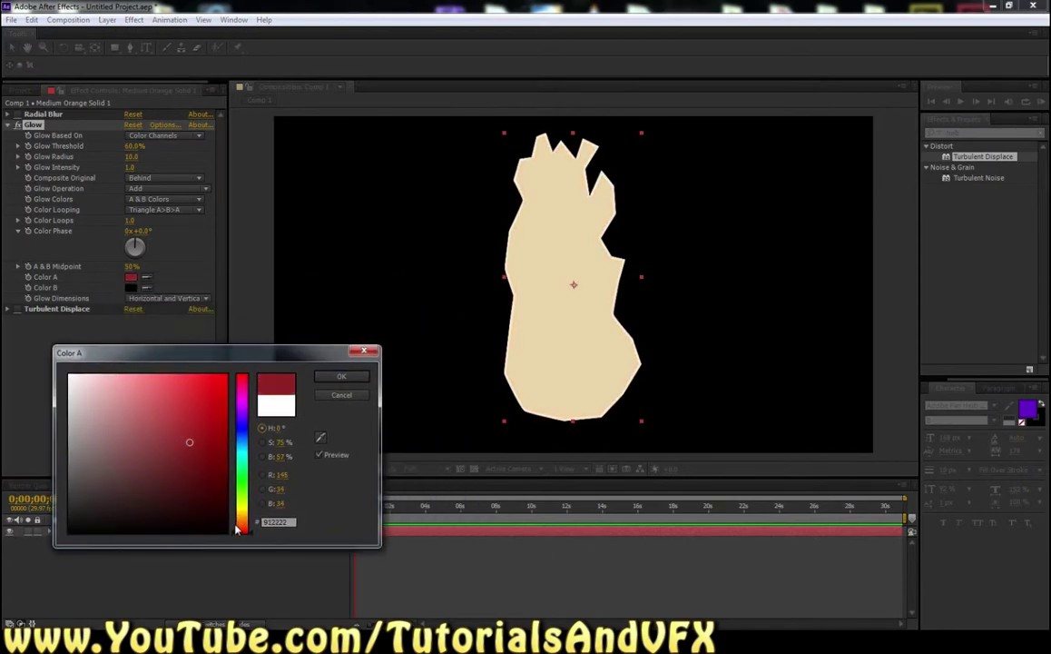
drag(233, 533, 235, 529)
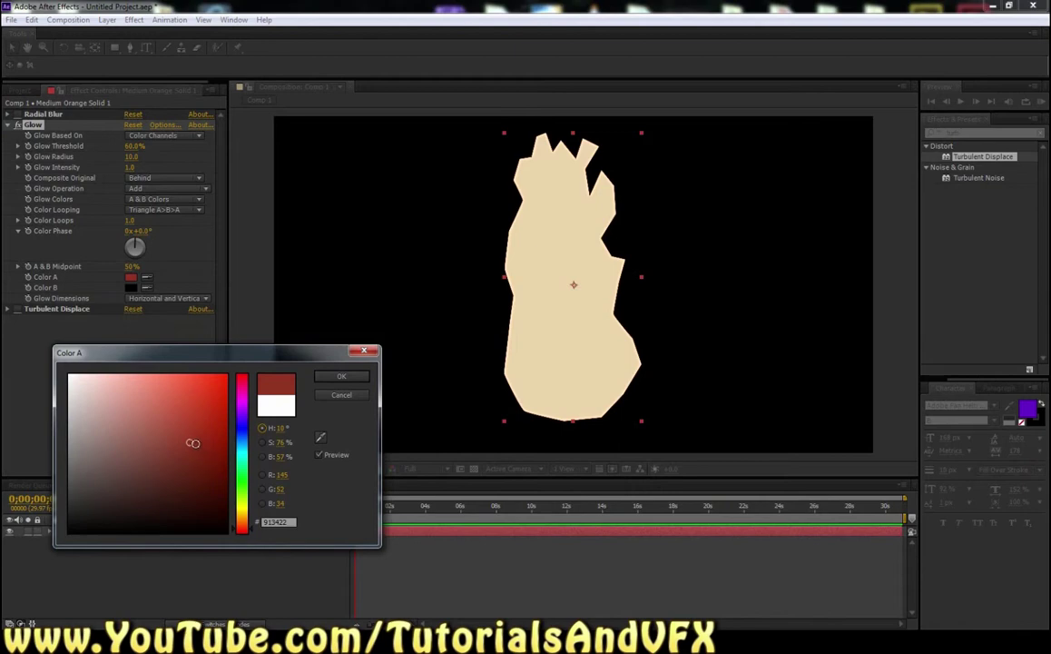
drag(193, 444, 211, 458)
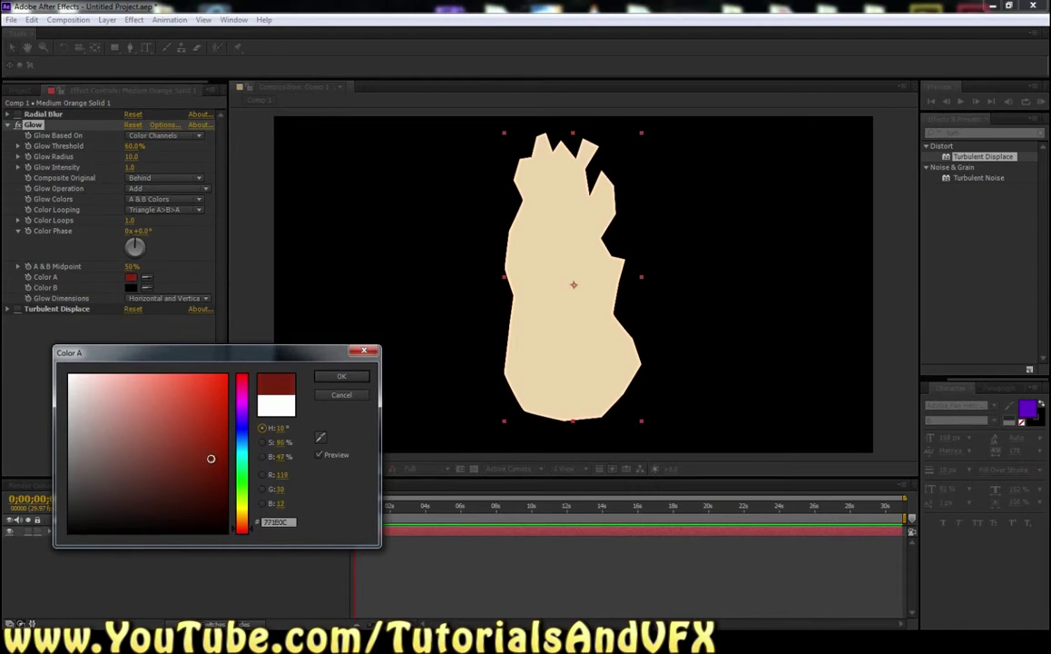
click(342, 376)
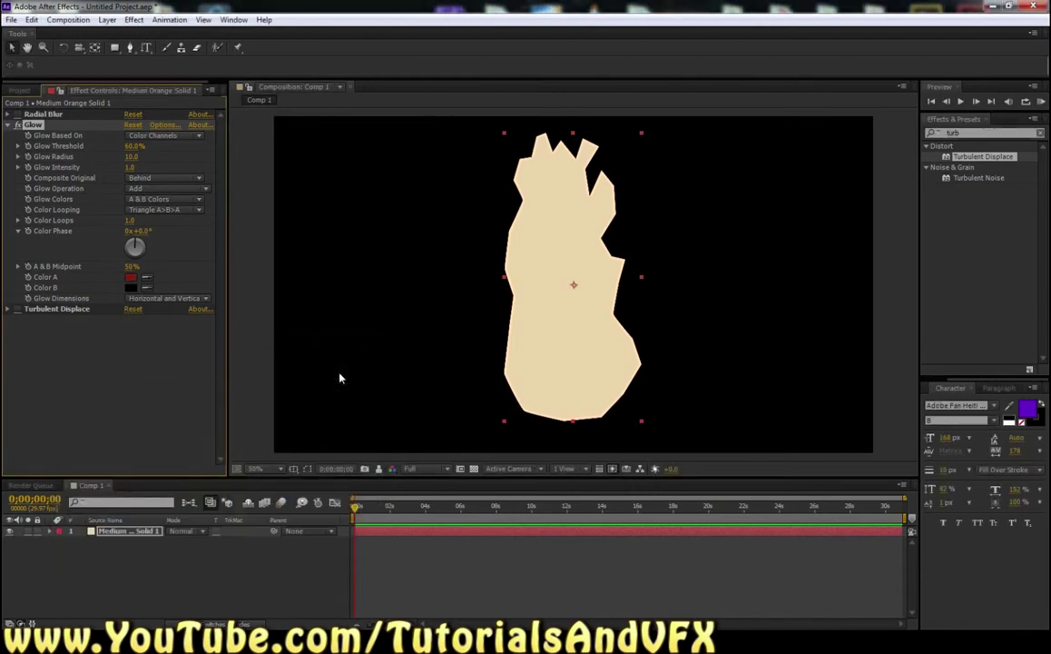
Step: Change the Glow effect's Color B to a bright, light orange
click(131, 288)
drag(237, 534, 238, 526)
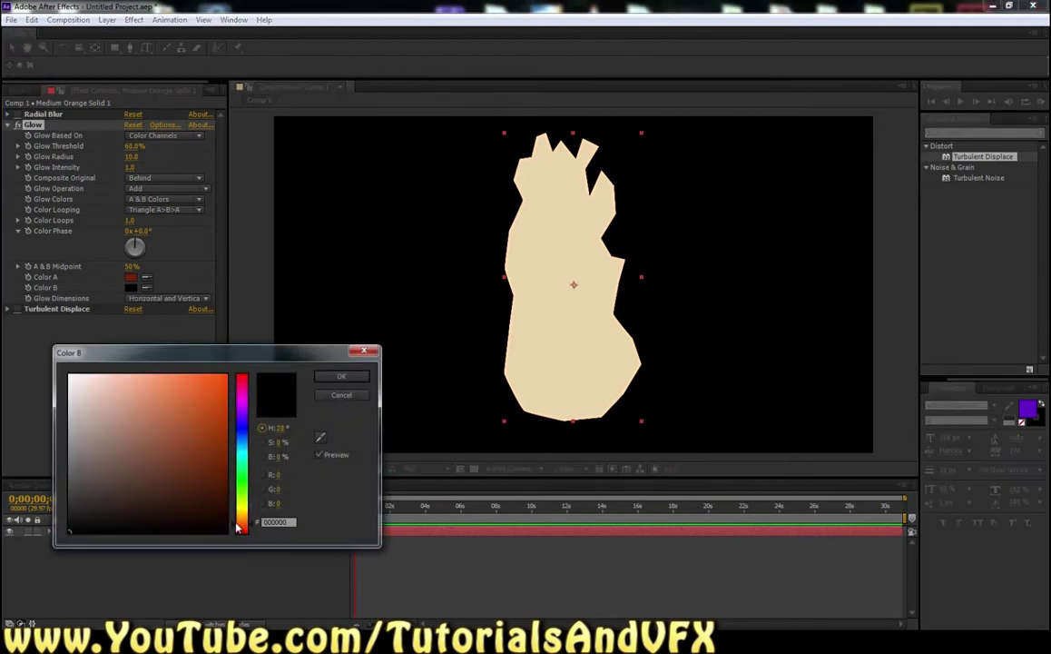
mouse_move(182, 423)
mouse_down()
mouse_move(190, 365)
mouse_move(182, 379)
mouse_up()
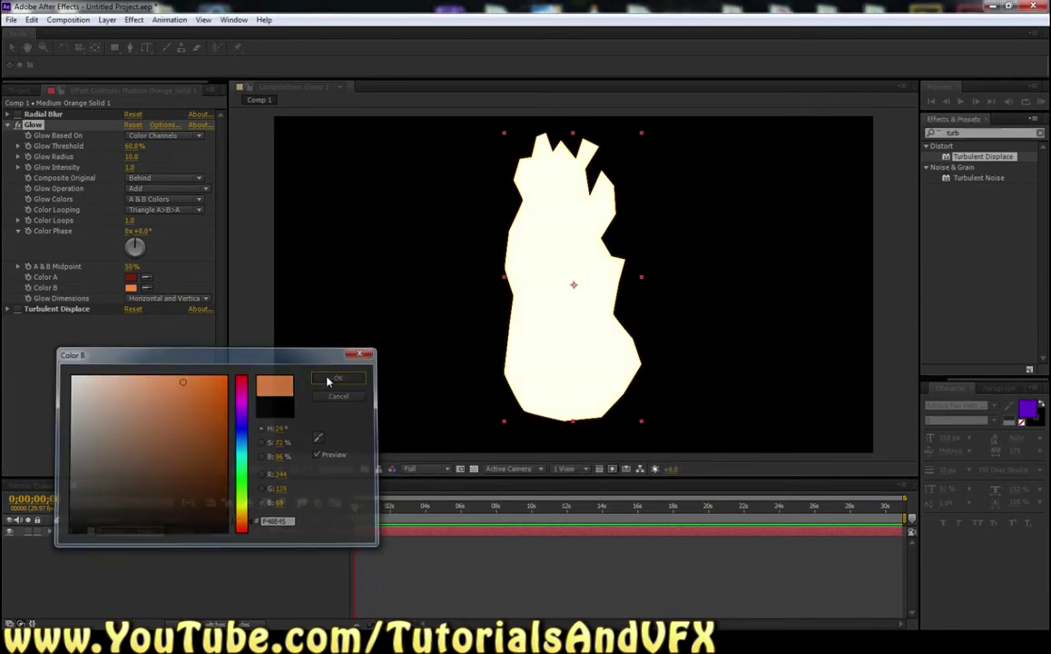
click(329, 377)
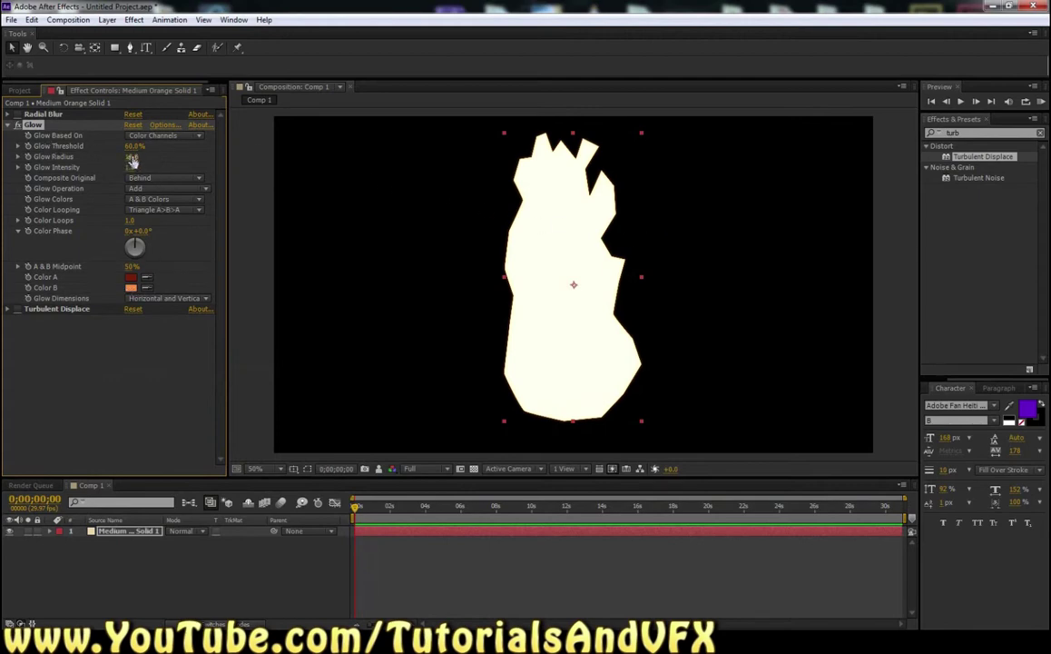
Step: Set the Glow radius to 57, intensity to 1.5 and colour phase to 155°, and collapse the Glow settings
drag(132, 157, 158, 155)
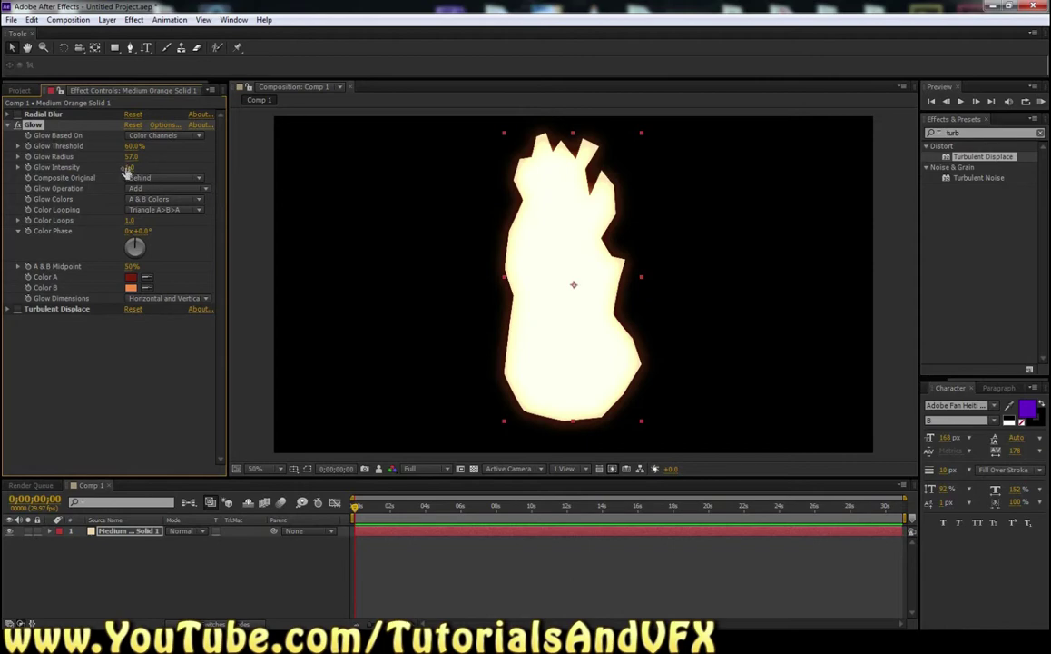
drag(128, 167, 164, 166)
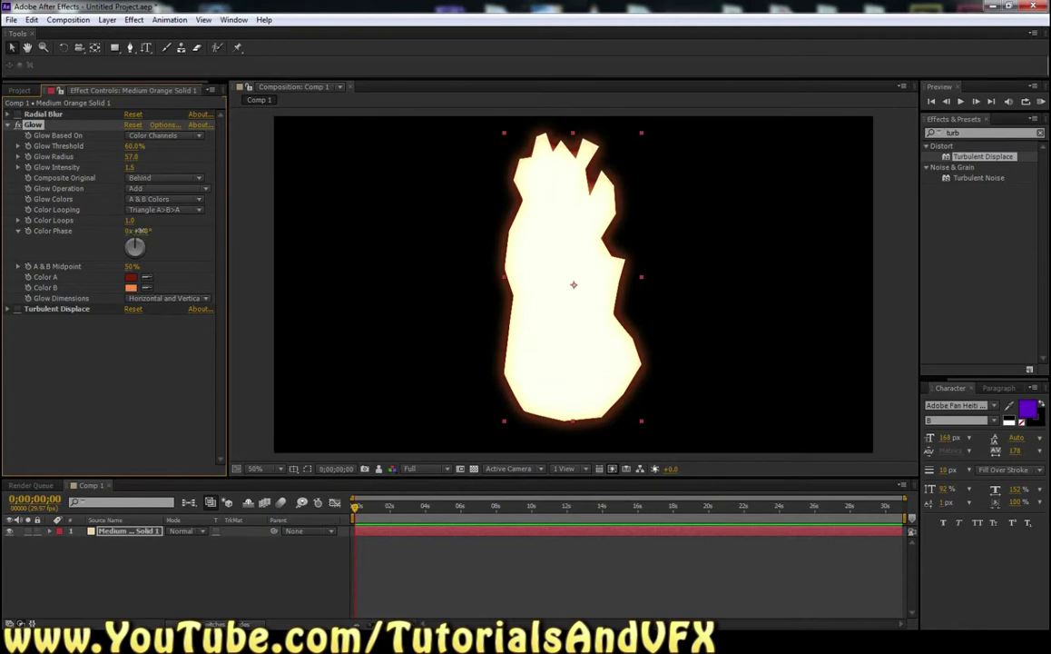
drag(136, 230, 237, 233)
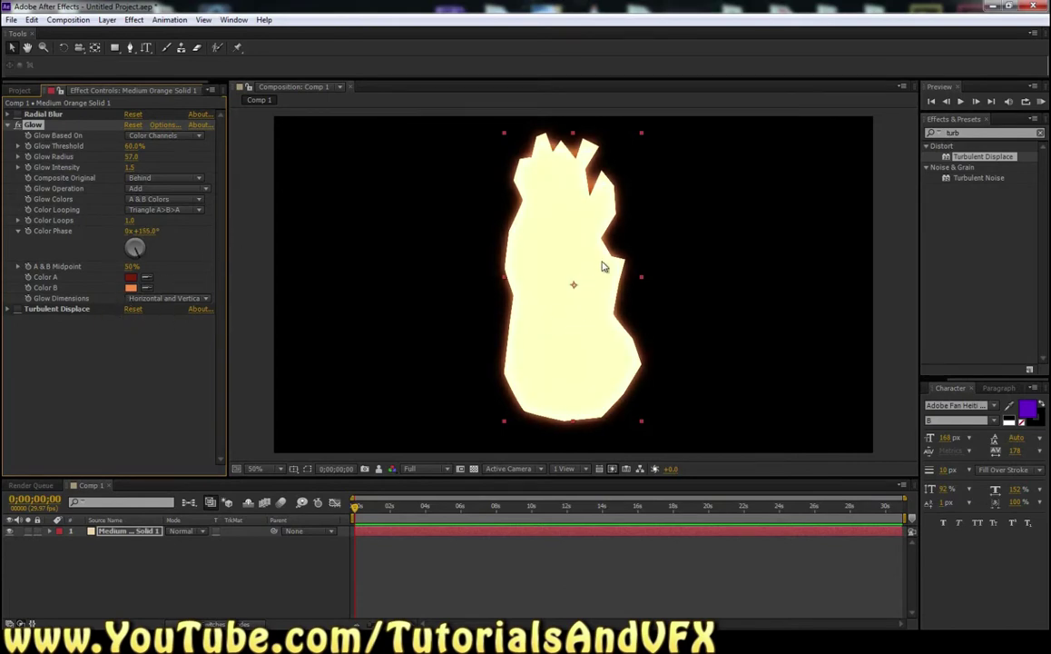
scroll(556, 231, up, 2)
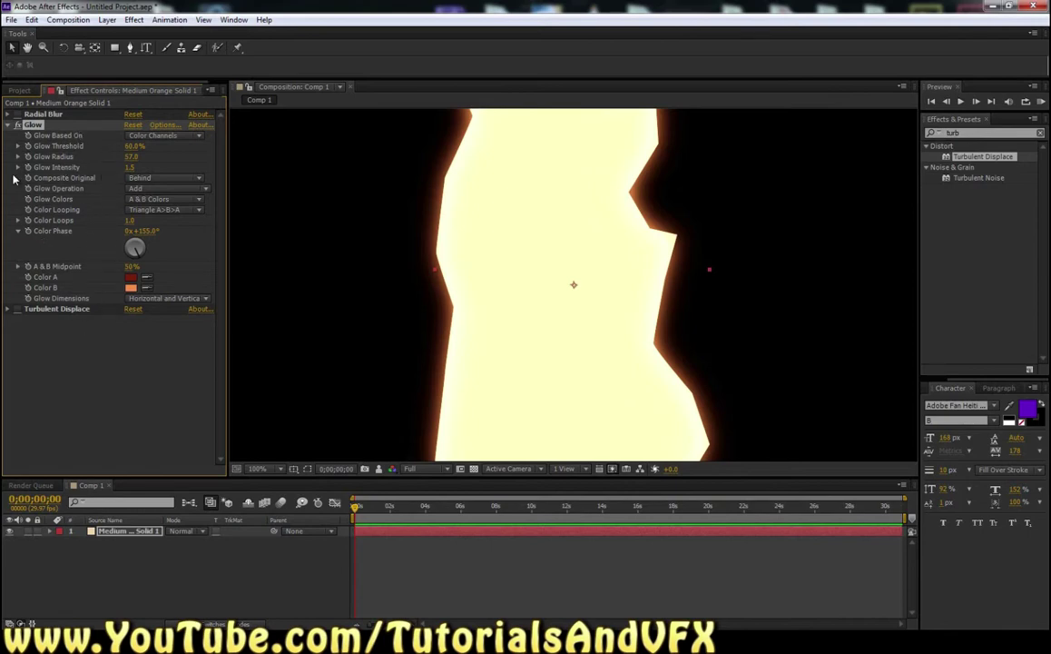
click(9, 125)
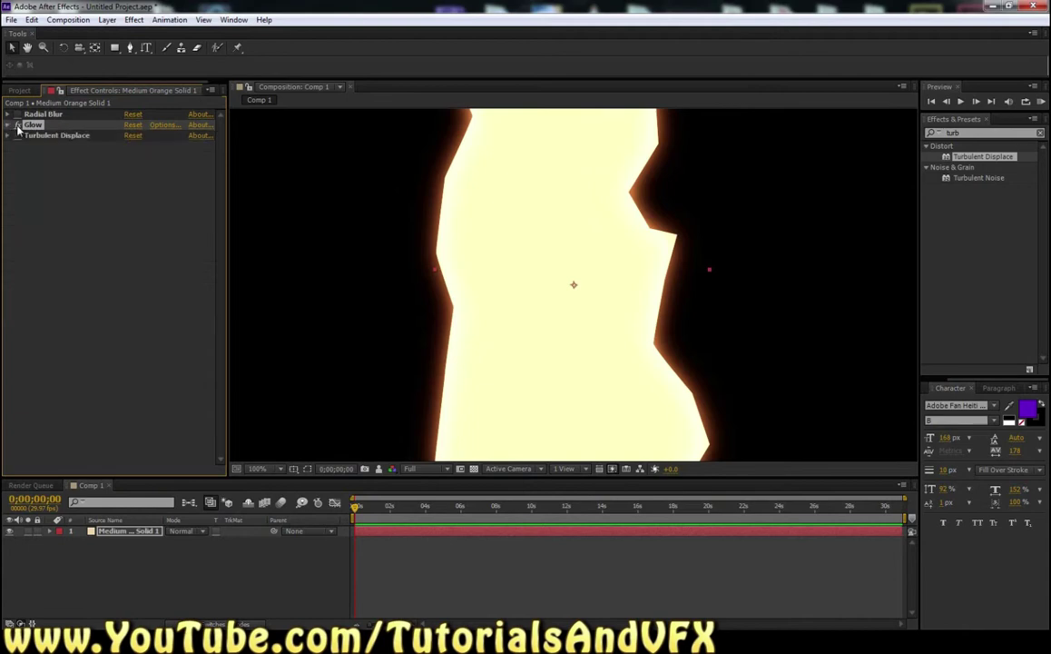
Step: Turn Radial Blur back on, expand its settings and change its type to Zoom
click(29, 114)
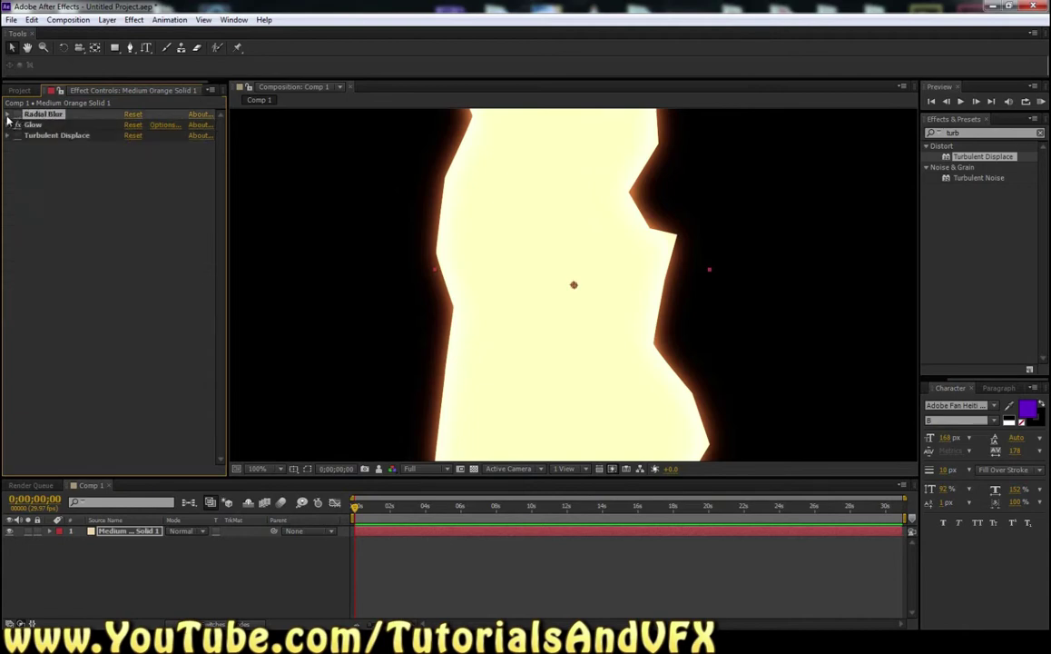
click(8, 114)
click(19, 115)
scroll(661, 228, down, 3)
scroll(658, 228, up, 2)
key(period)
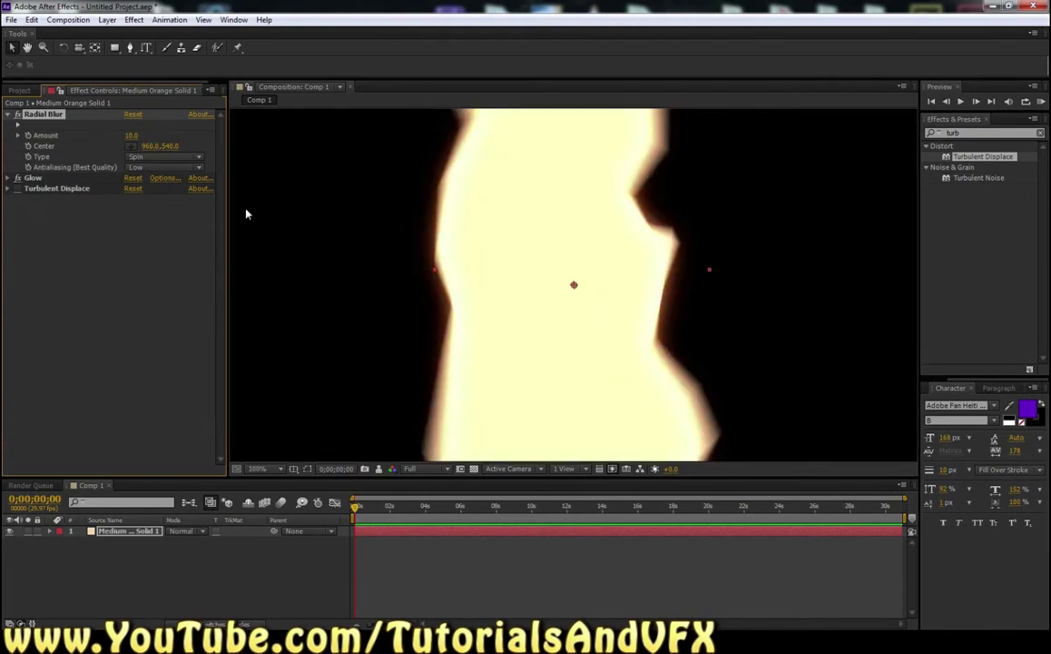
click(17, 125)
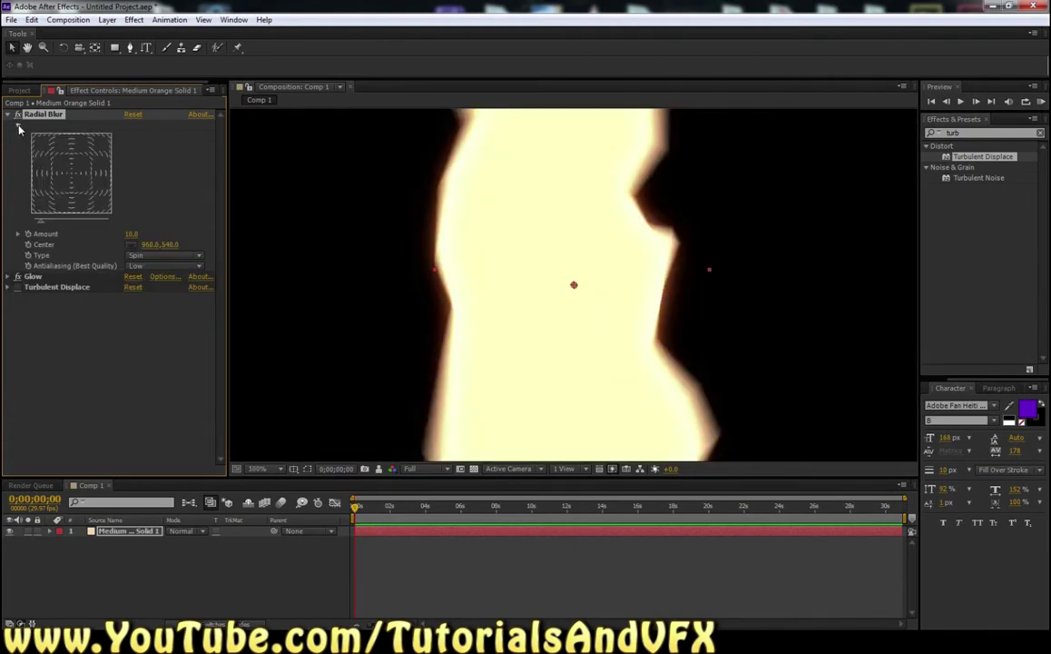
click(136, 255)
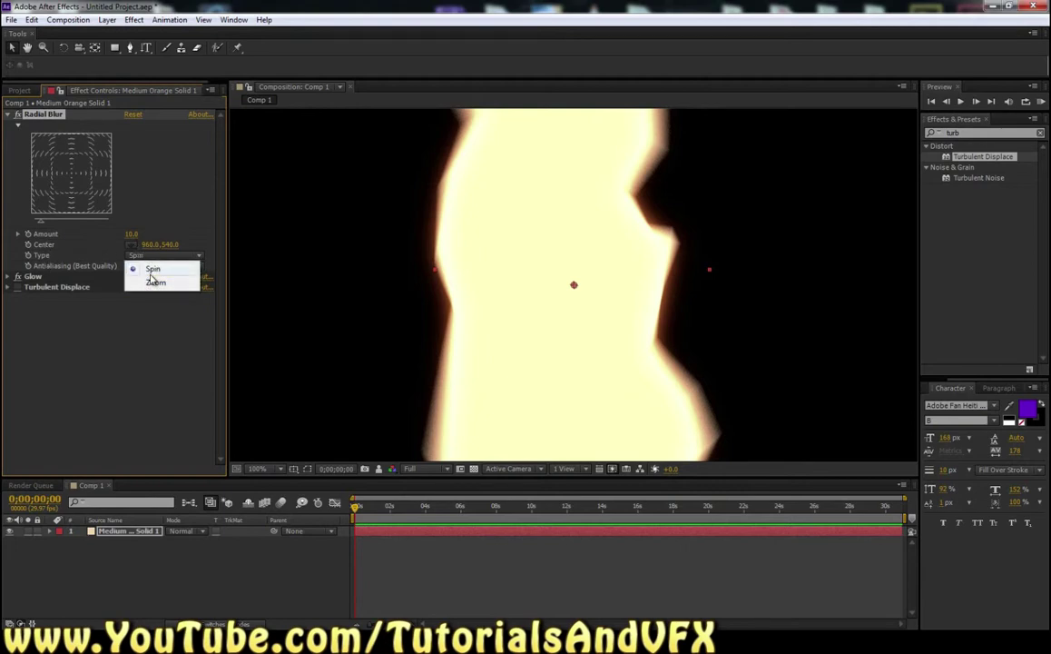
click(149, 281)
key(comma)
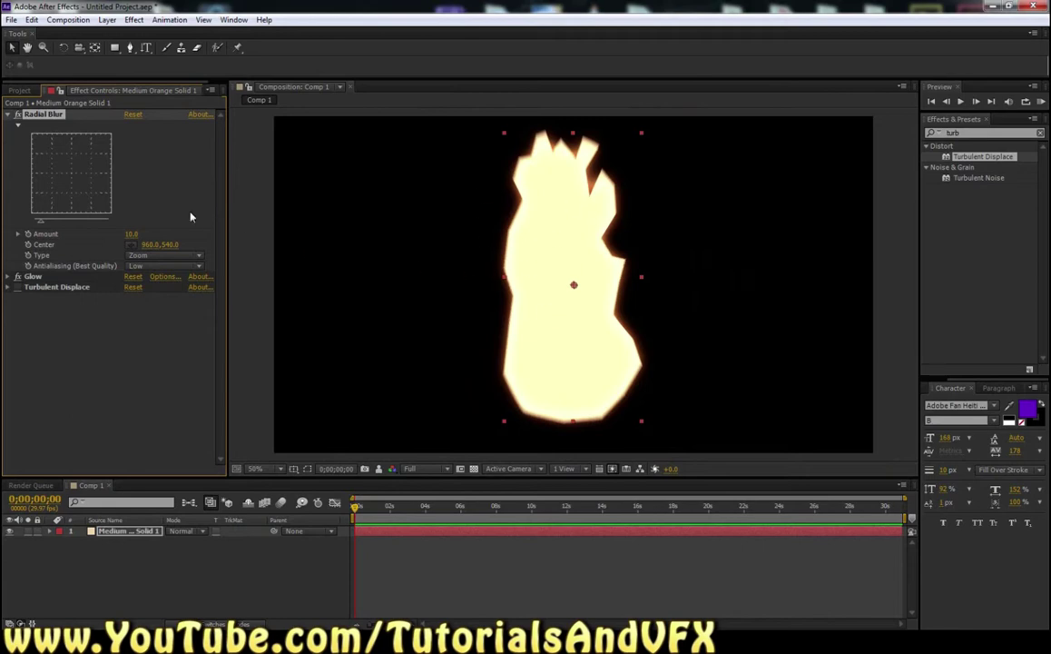
Step: Place the Radial Blur centre at 936, 516 in the flame, set its amount to 32, and collapse the effect
click(133, 244)
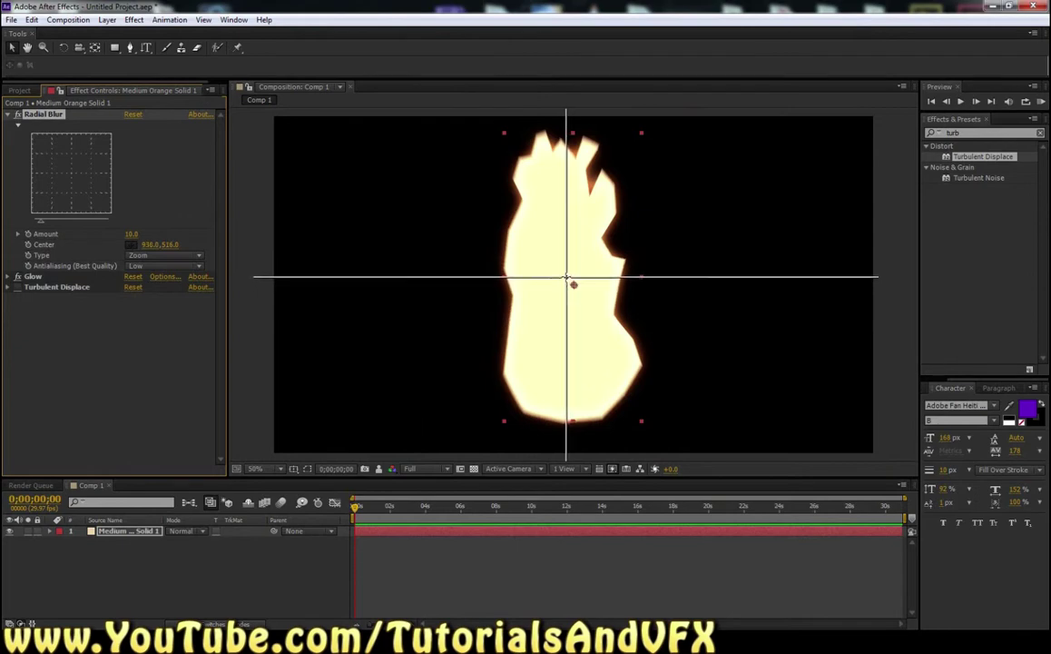
click(567, 277)
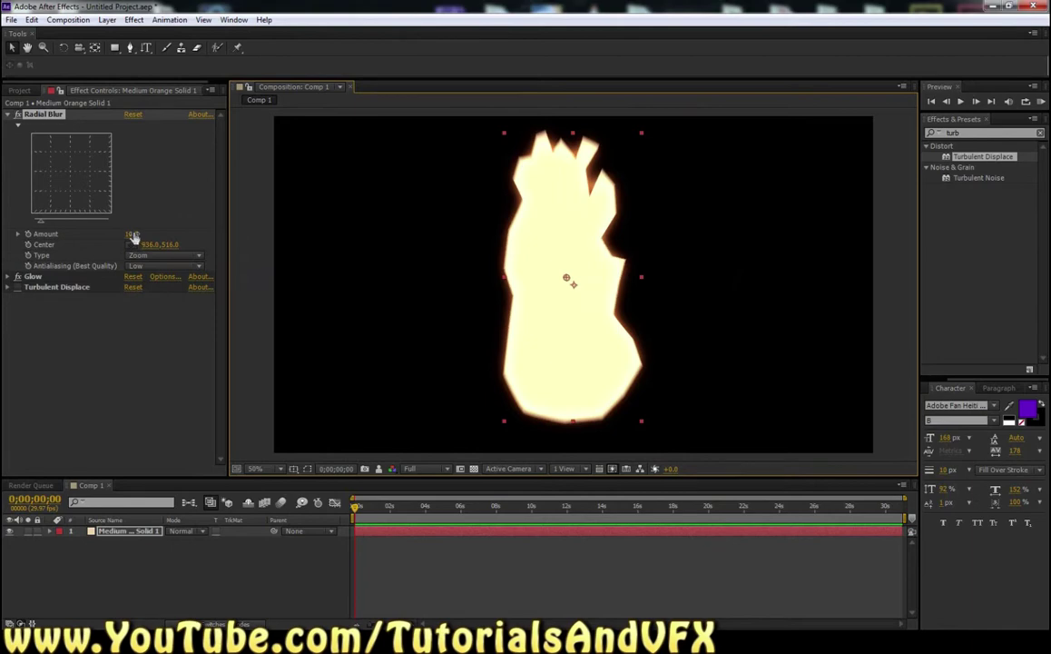
drag(160, 233, 118, 235)
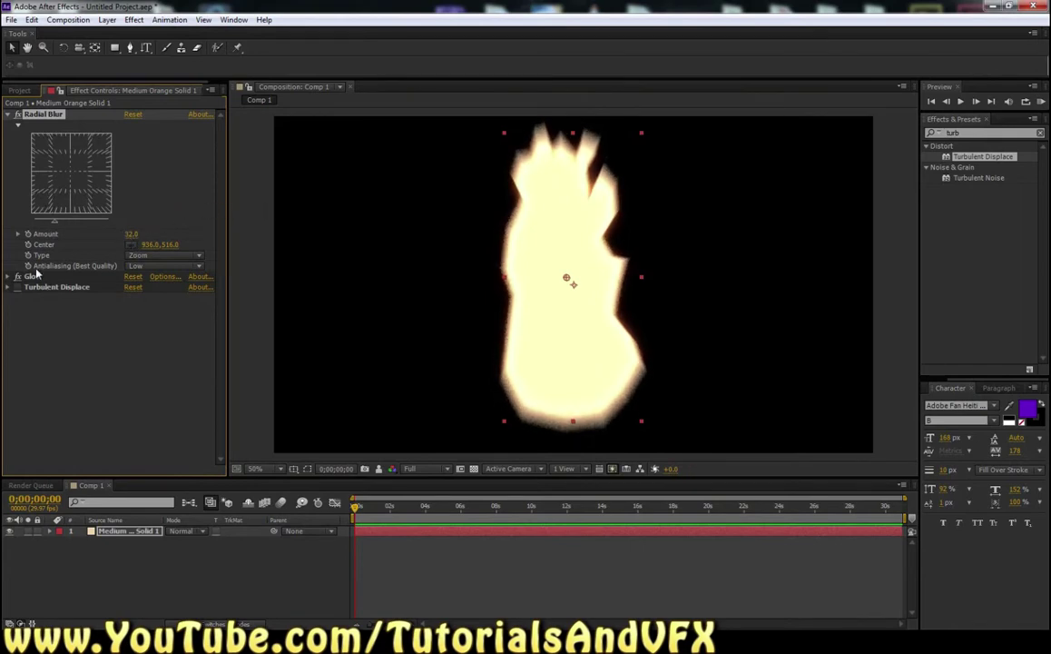
click(8, 115)
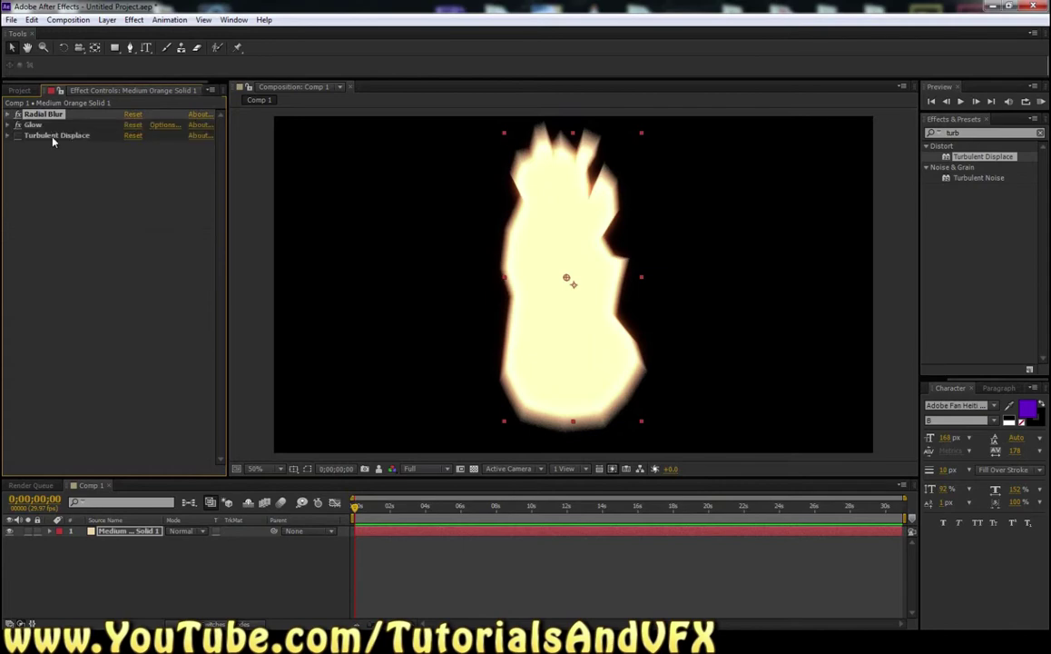
Step: Turn Turbulent Displace back on, expand its settings and set its complexity to 10
click(50, 134)
click(9, 135)
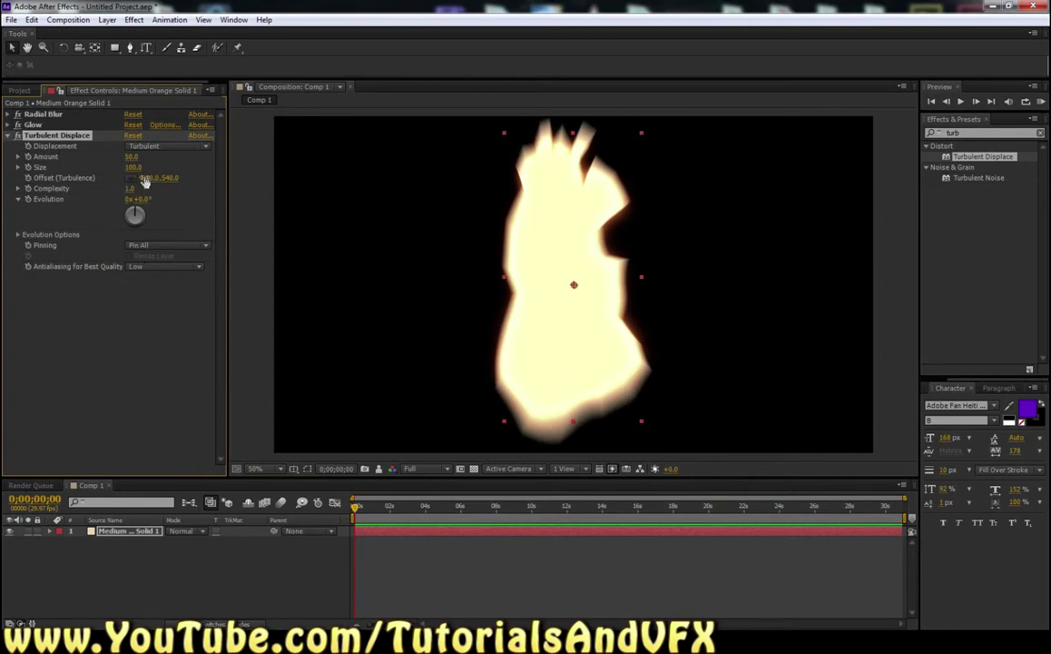
scroll(738, 337, down, 2)
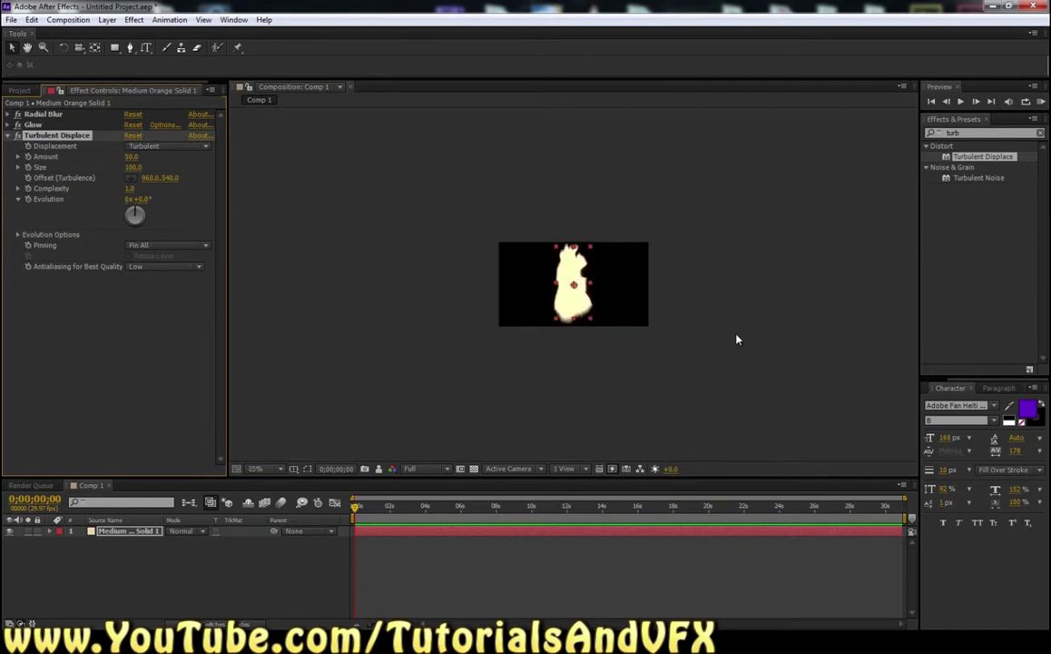
scroll(736, 339, up, 2)
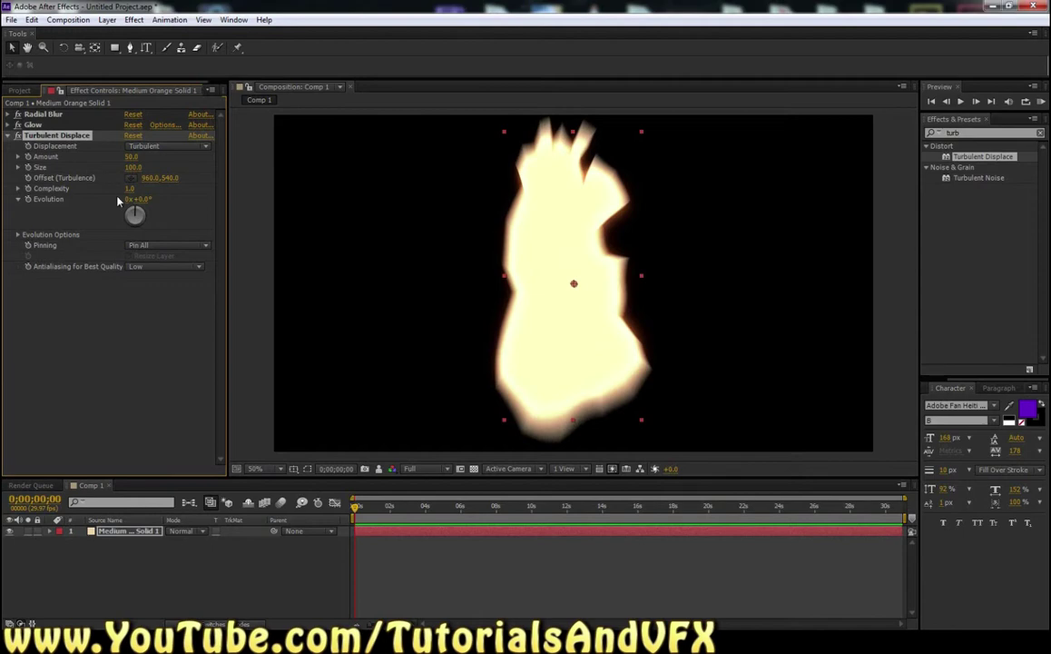
drag(128, 192, 798, 196)
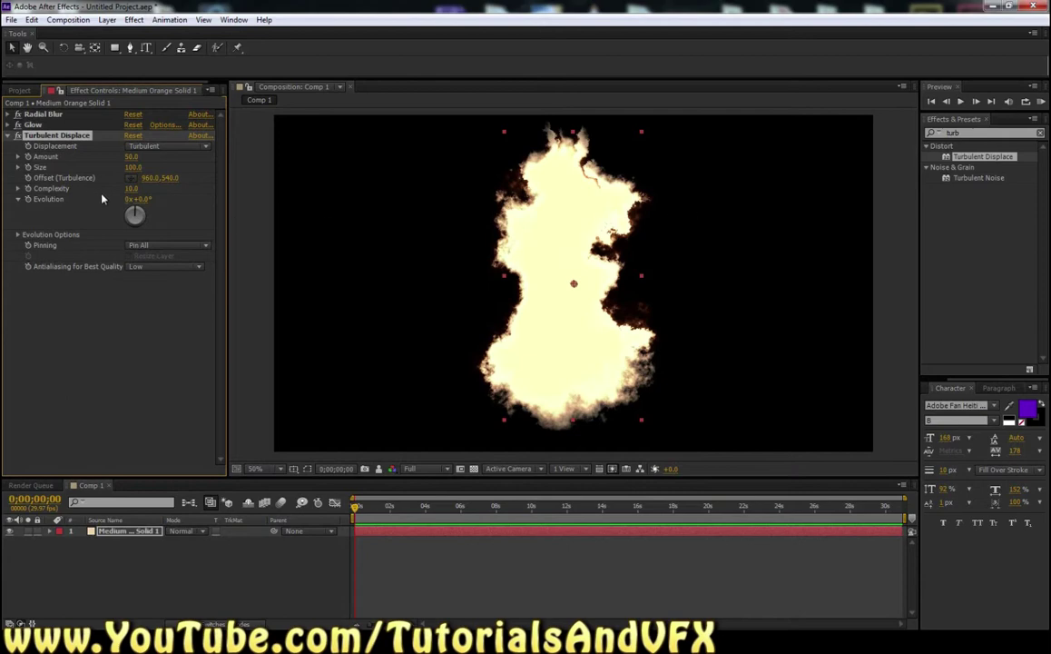
Step: Try lower Turbulent Displace complexity values to compare the flame's edges, and restore the complexity to 10
drag(130, 188, 72, 188)
drag(4, 185, 12, 186)
drag(129, 189, 5, 187)
drag(134, 195, 25, 188)
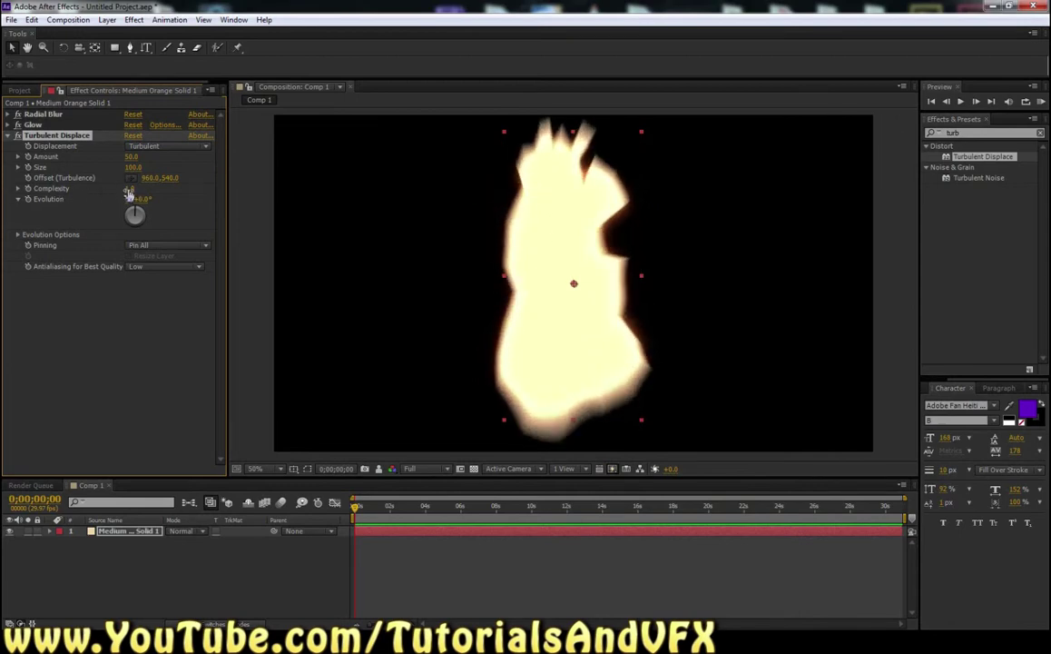
drag(129, 191, 375, 193)
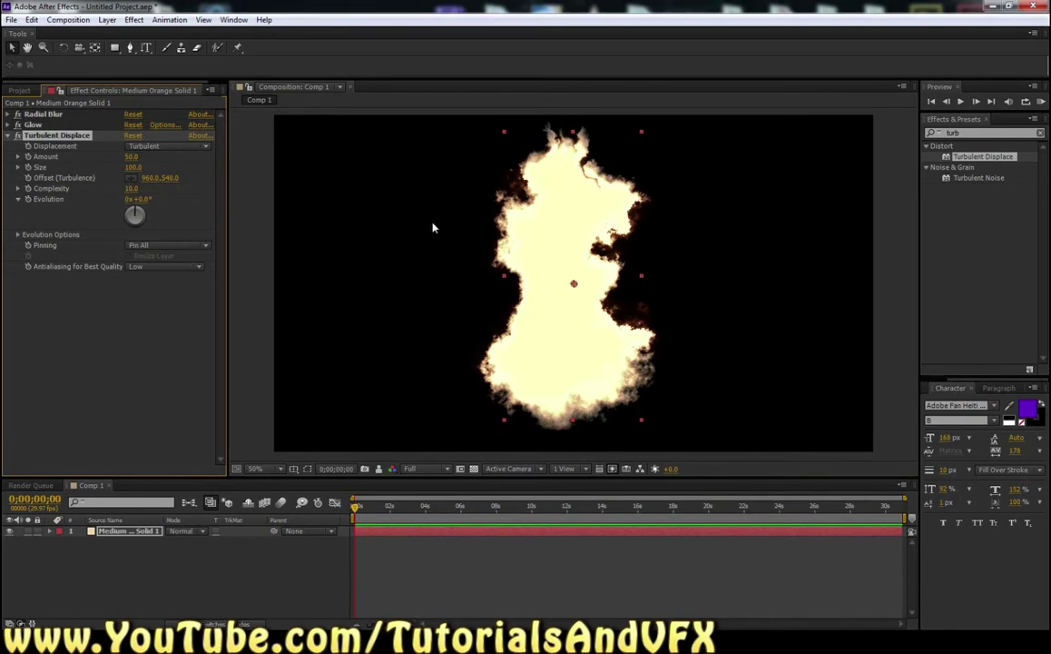
Step: At time 0, start keyframing Offset (Turbulence) and place its point at 928, 4720, far below the frame
drag(744, 505, 321, 477)
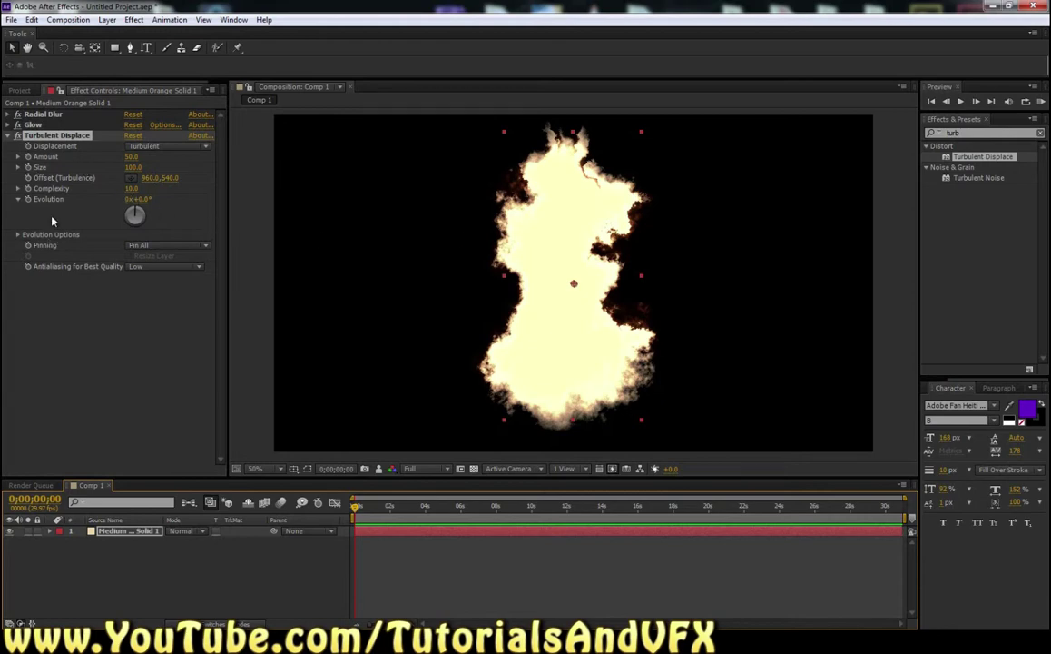
scroll(661, 234, down, 4)
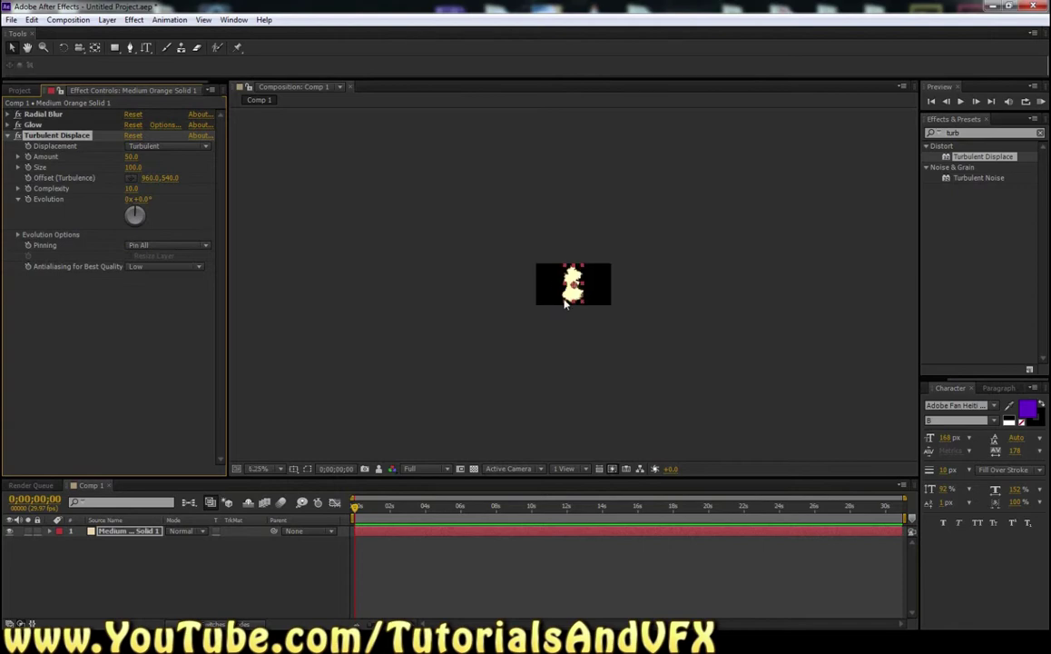
scroll(574, 312, down, 1)
click(132, 180)
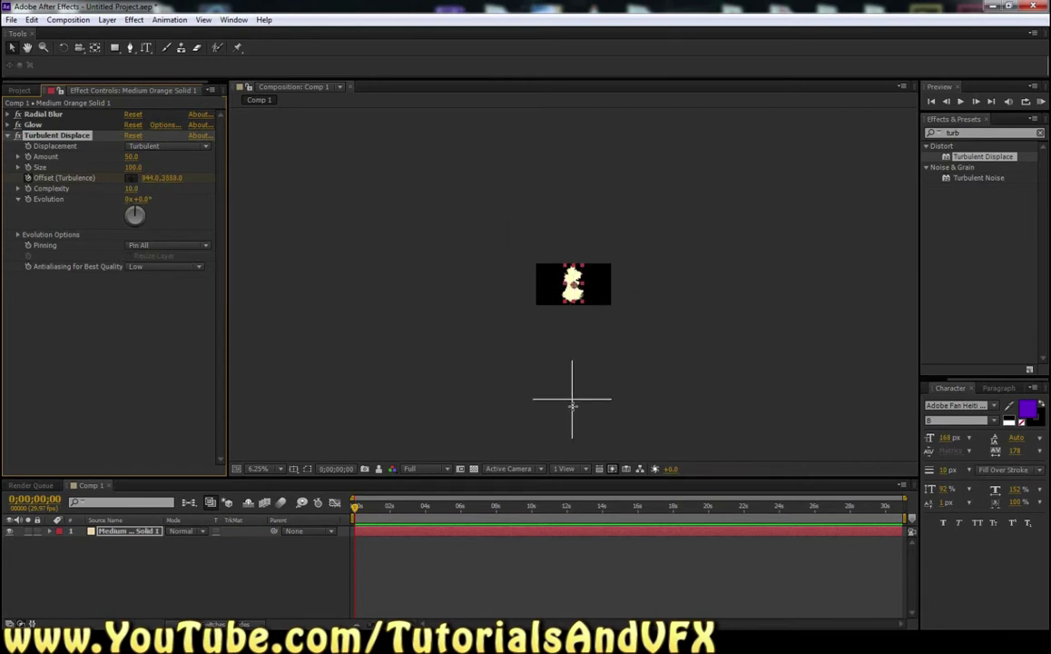
click(573, 451)
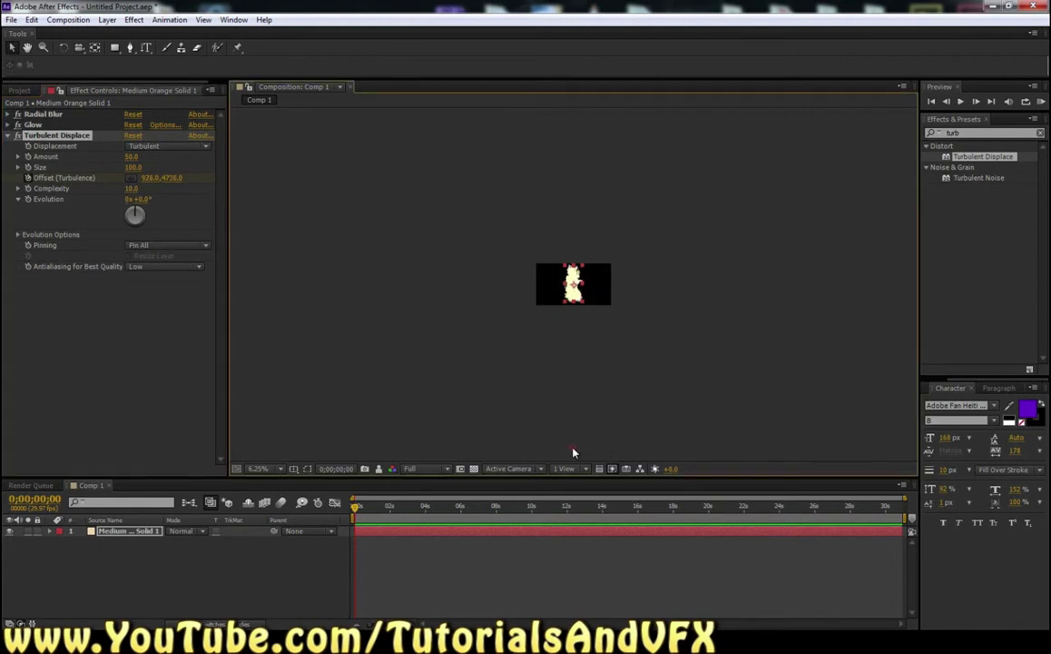
Step: Keyframe Offset (Turbulence) at 0;00;30;28 with its point at about 832, -3840 above the frame, and reveal the layer's keyframes
click(133, 178)
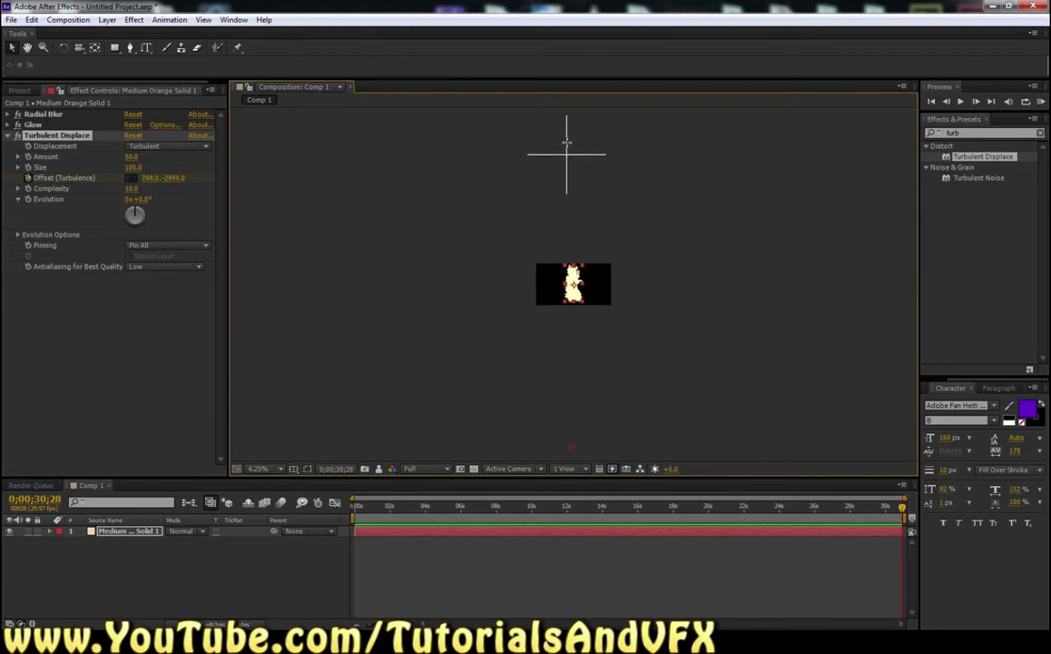
click(568, 114)
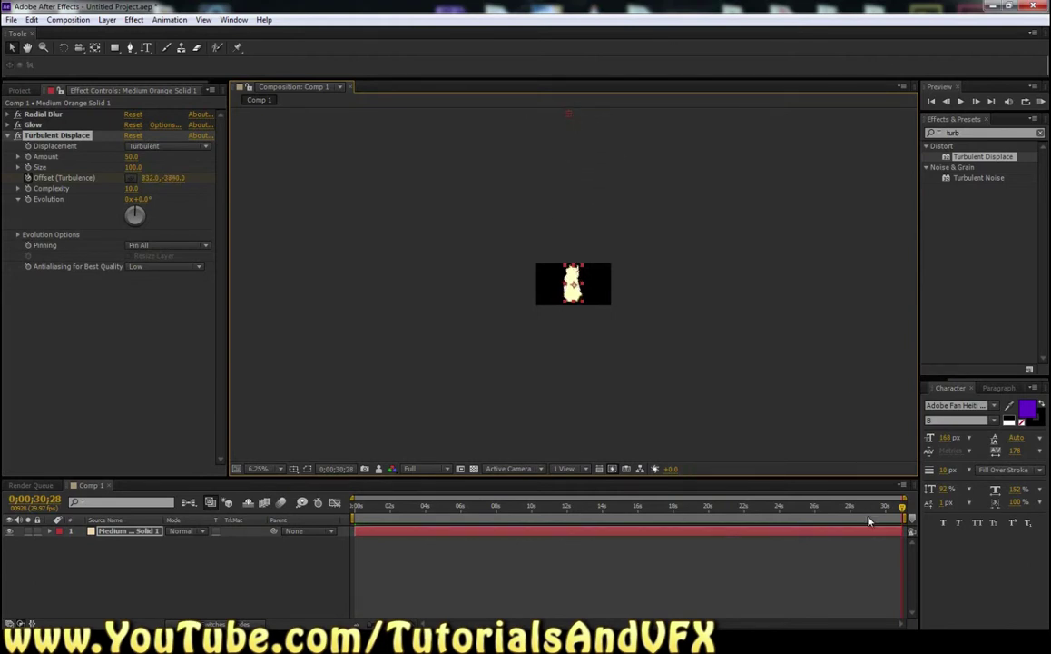
drag(902, 511, 311, 529)
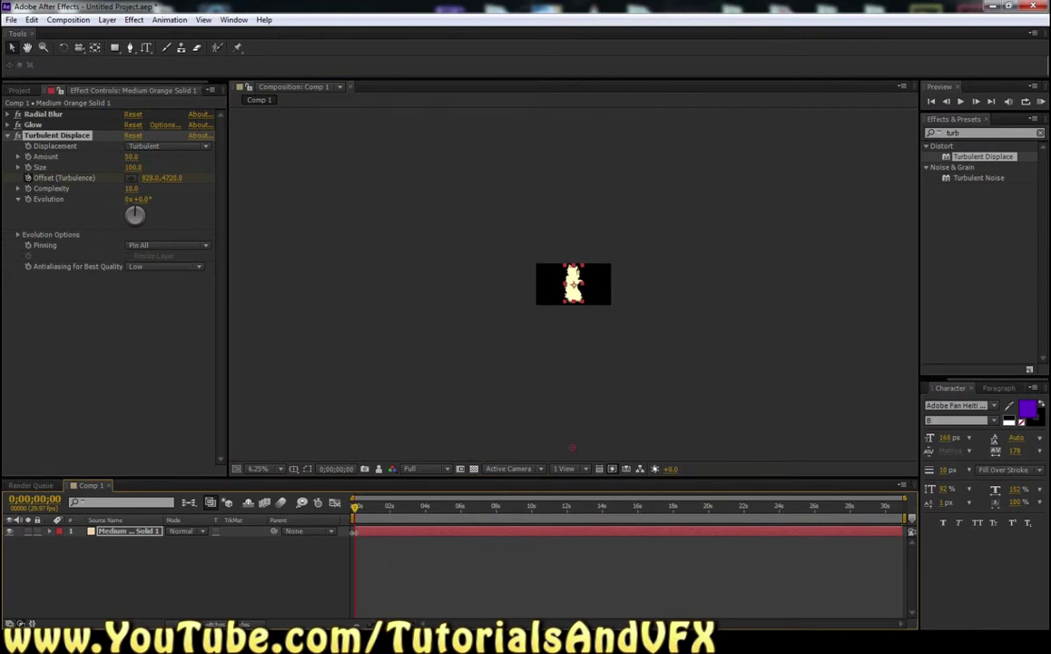
key(u)
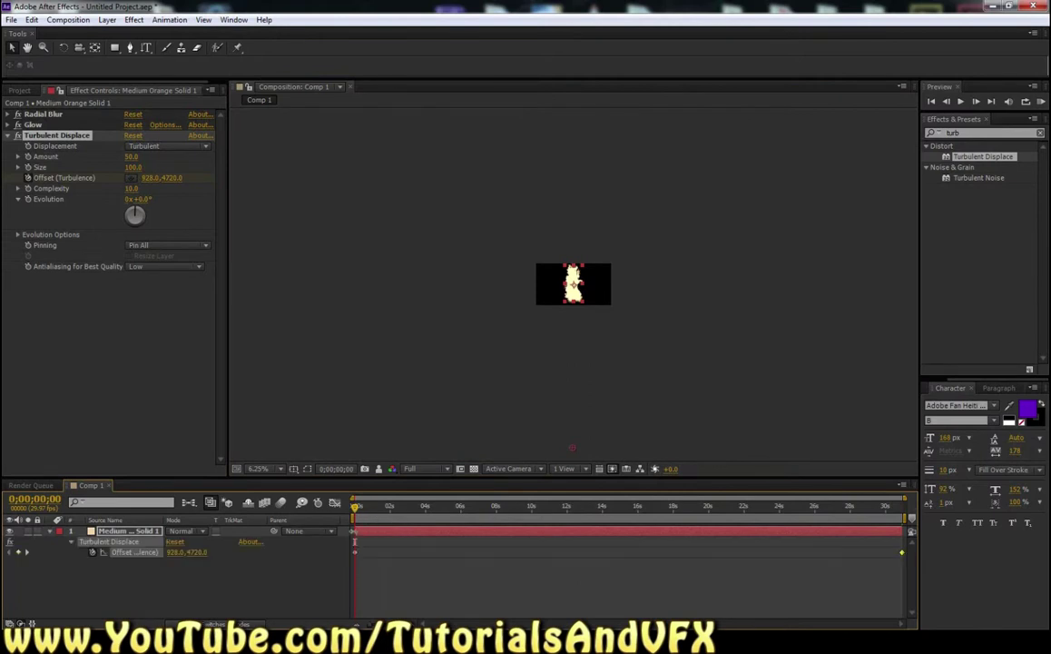
click(355, 550)
drag(359, 512, 927, 522)
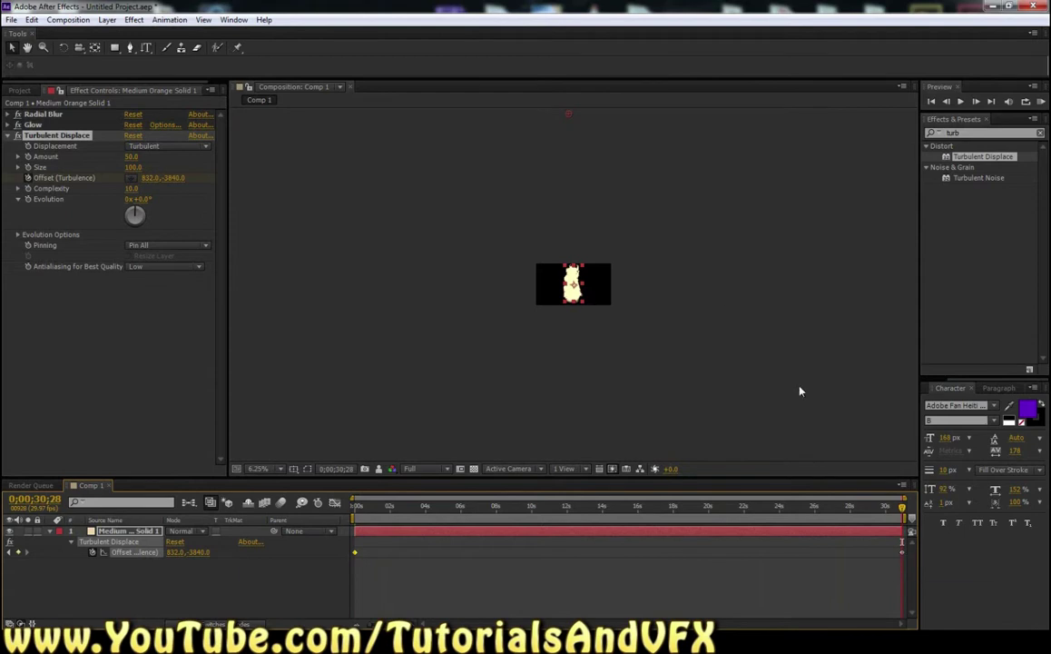
Step: Scrub through and preview the flame's turbulence animation from the start of the composition
drag(902, 511, 647, 509)
drag(714, 536, 354, 514)
scroll(621, 232, up, 2)
key(period)
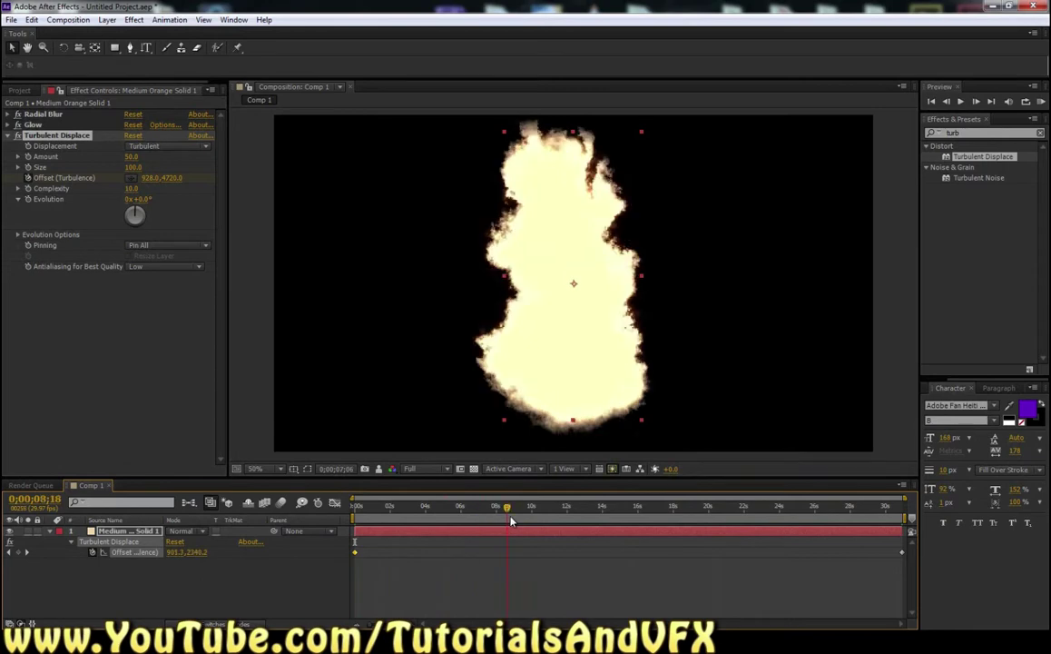
key(space)
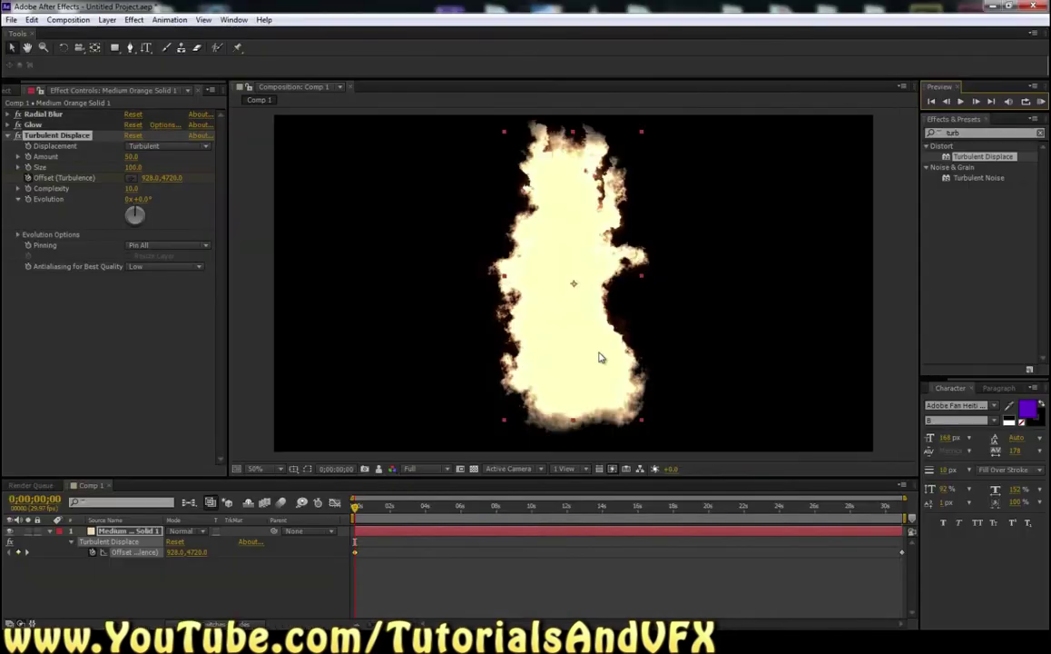
Step: Show the mask path and pull the points along the flame's upper left edge inward to narrow it
click(308, 469)
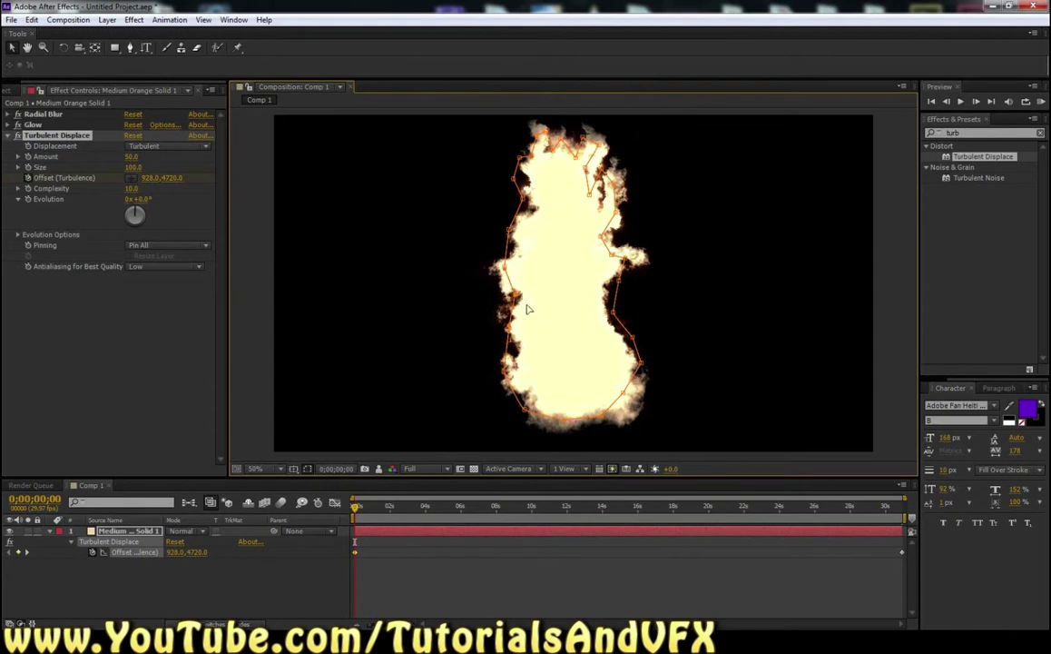
drag(514, 293, 517, 295)
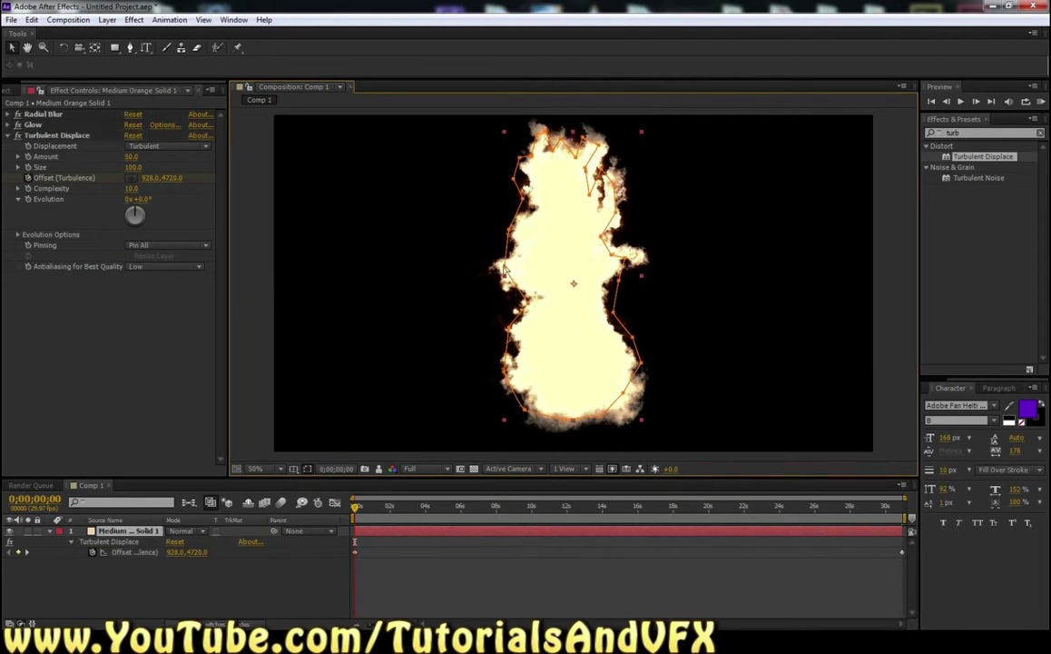
drag(504, 266, 593, 274)
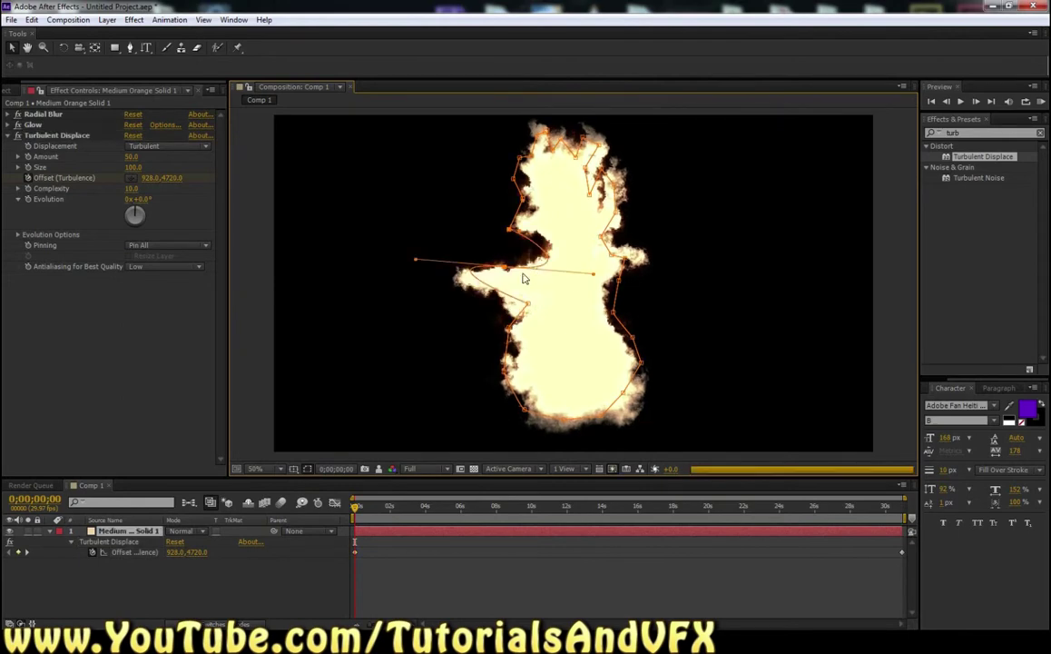
key(ctrl+z)
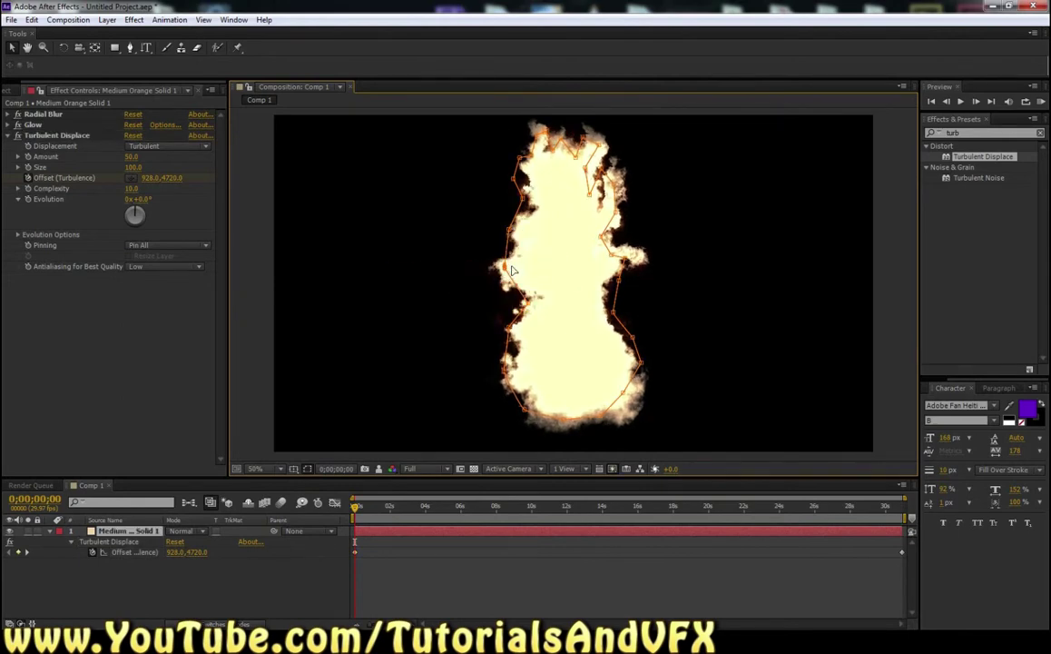
drag(504, 267, 541, 271)
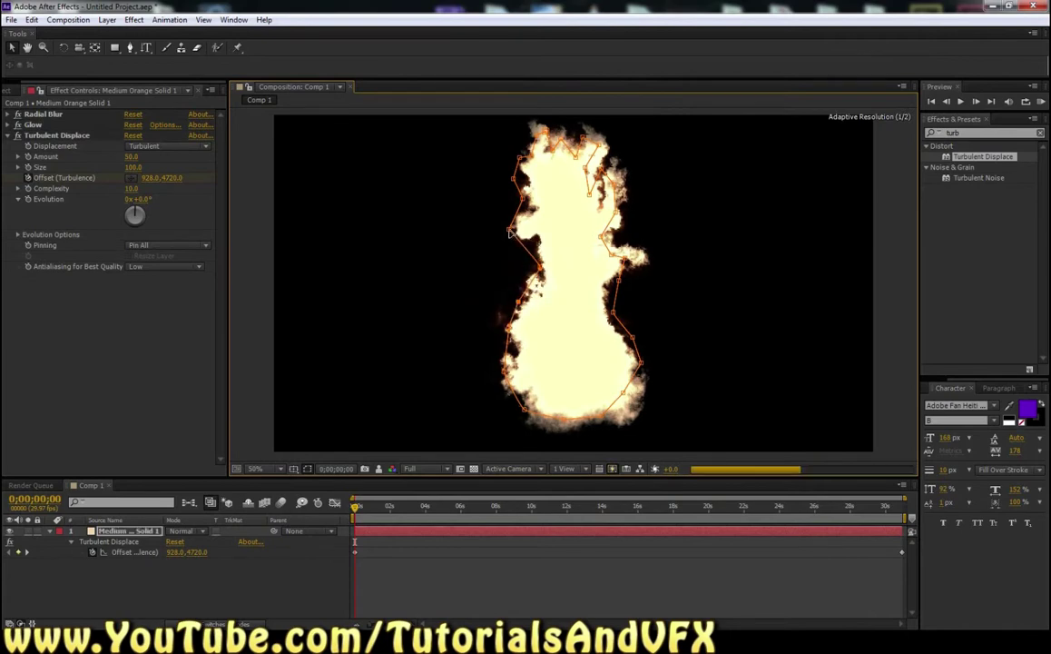
drag(511, 231, 541, 225)
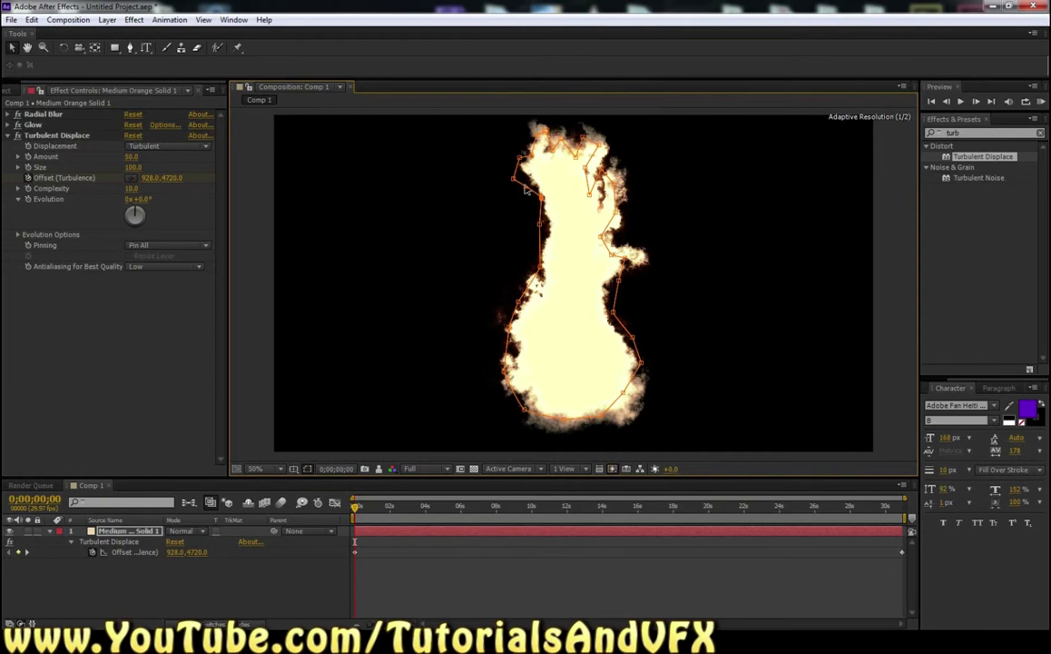
drag(514, 177, 570, 195)
Step: Reshape the mask's top right, widen its lower right edge, move a left-edge point outward, and hide the mask path
drag(599, 144, 614, 184)
drag(601, 237, 725, 361)
key(ctrl+z)
drag(633, 337, 667, 346)
drag(614, 315, 647, 318)
drag(529, 271, 507, 268)
click(308, 470)
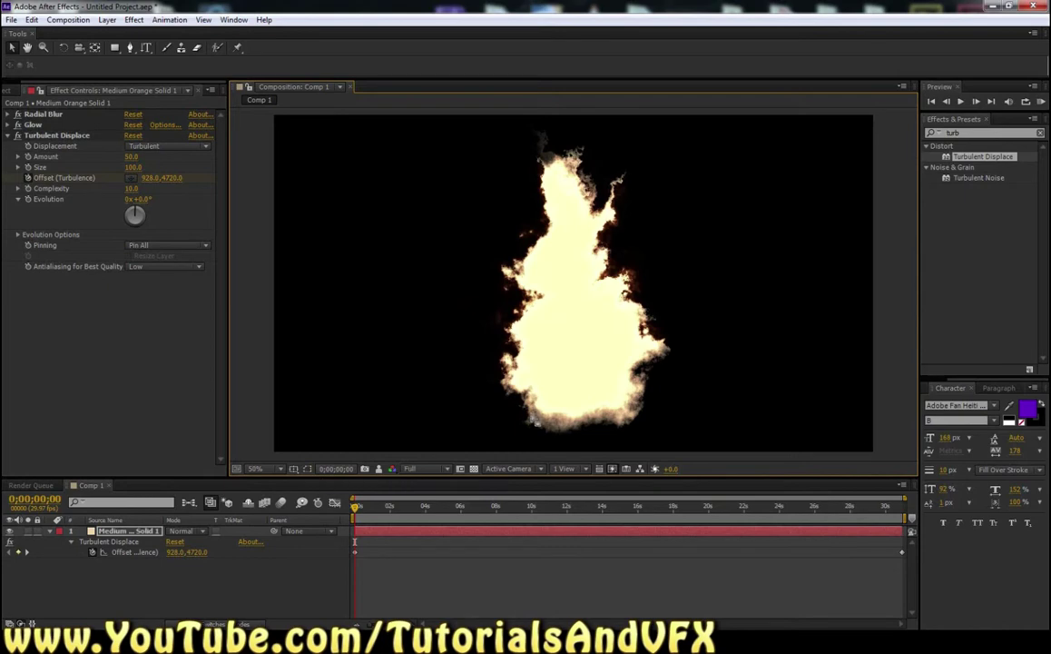
Step: Select the solid layer and scrub through the timeline to review the reshaped flame, returning to the first frame
click(161, 531)
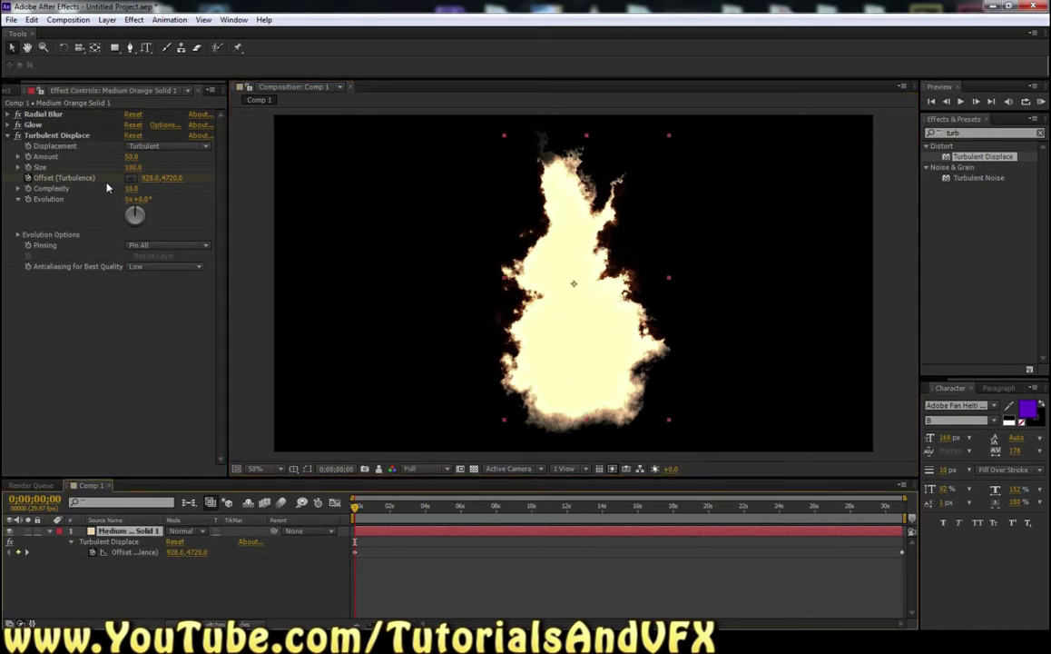
drag(355, 514, 677, 535)
key(comma)
key(comma)
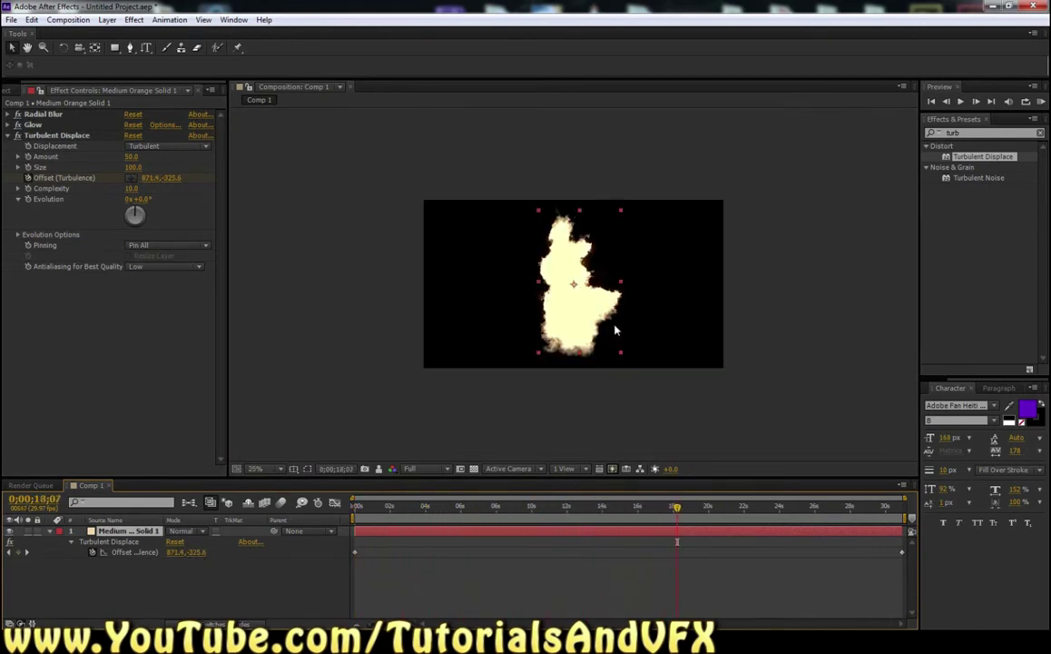
key(comma)
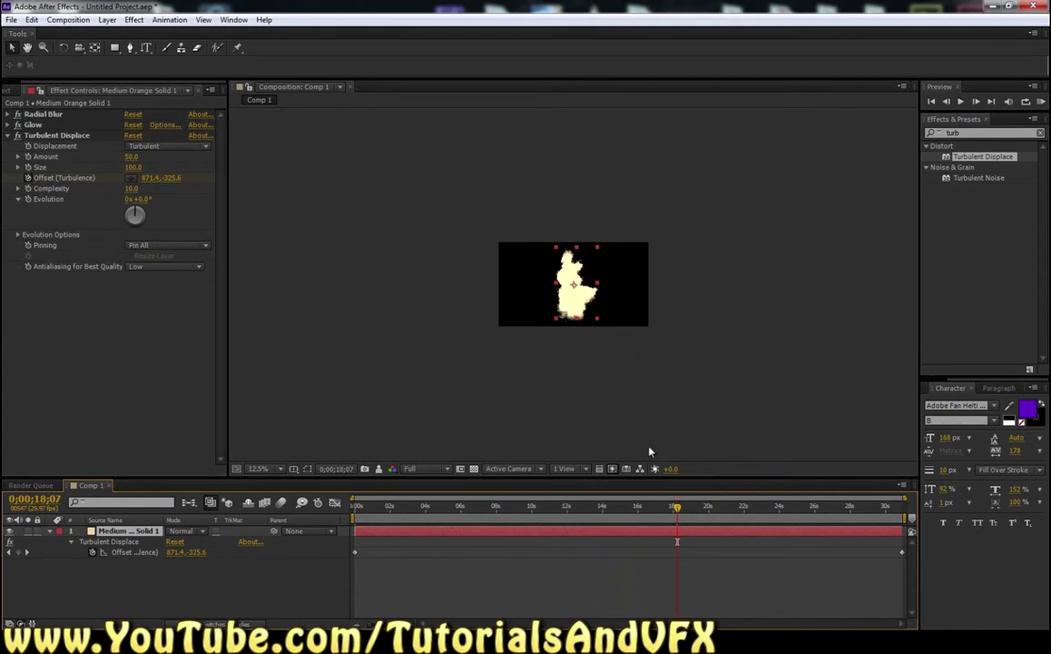
drag(677, 509, 632, 510)
key(Home)
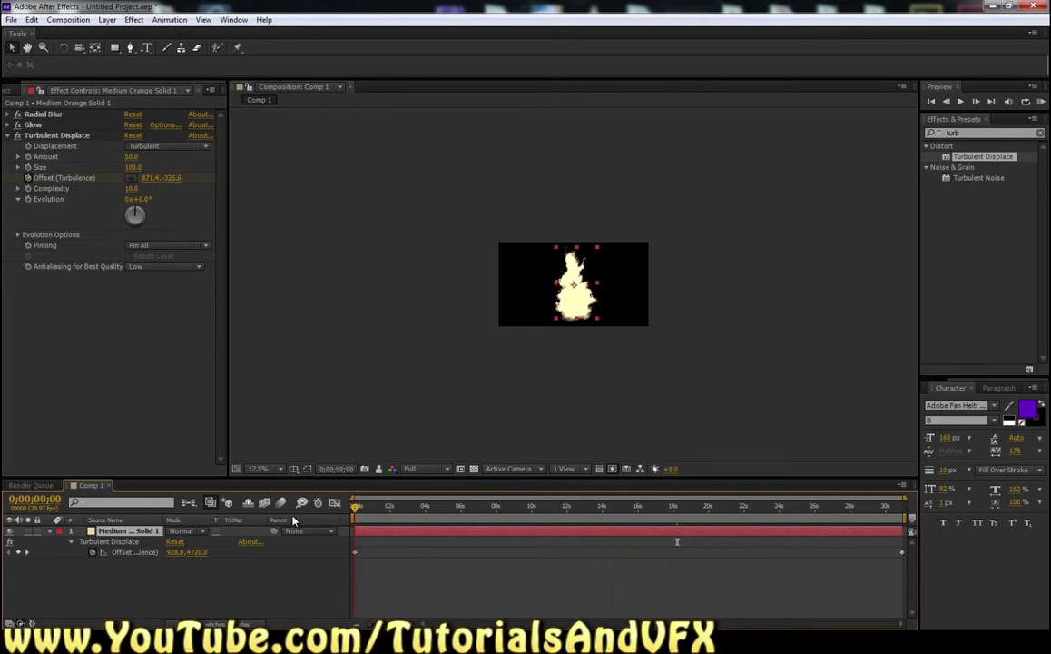
key(period)
key(period)
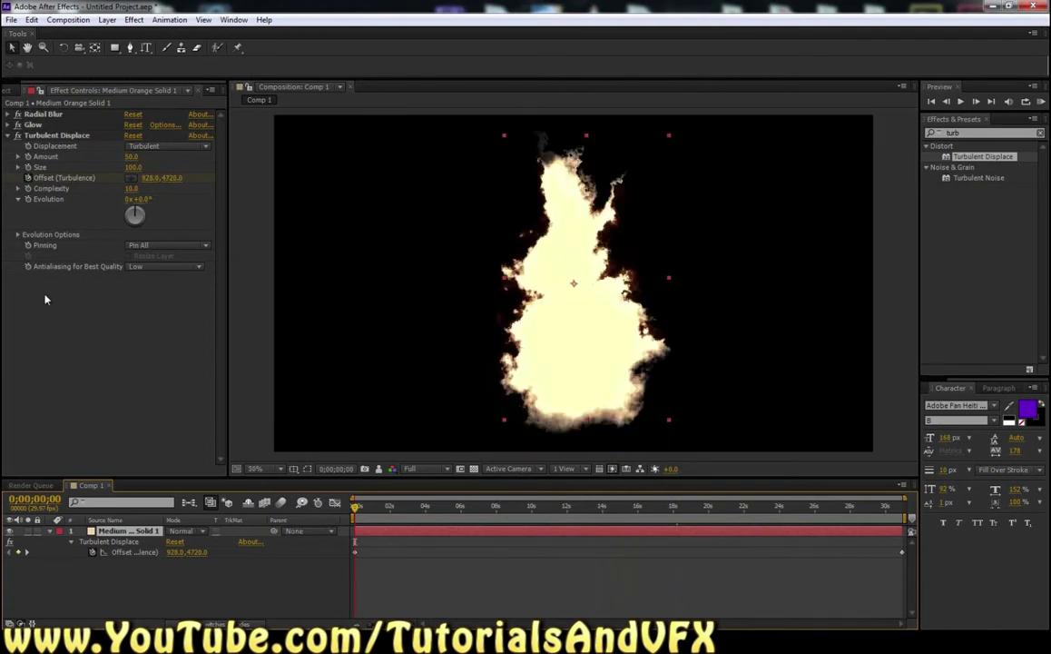
Step: Set Turbulent Displace's Evolution to 6 revolutions at the start of the timeline
click(131, 199)
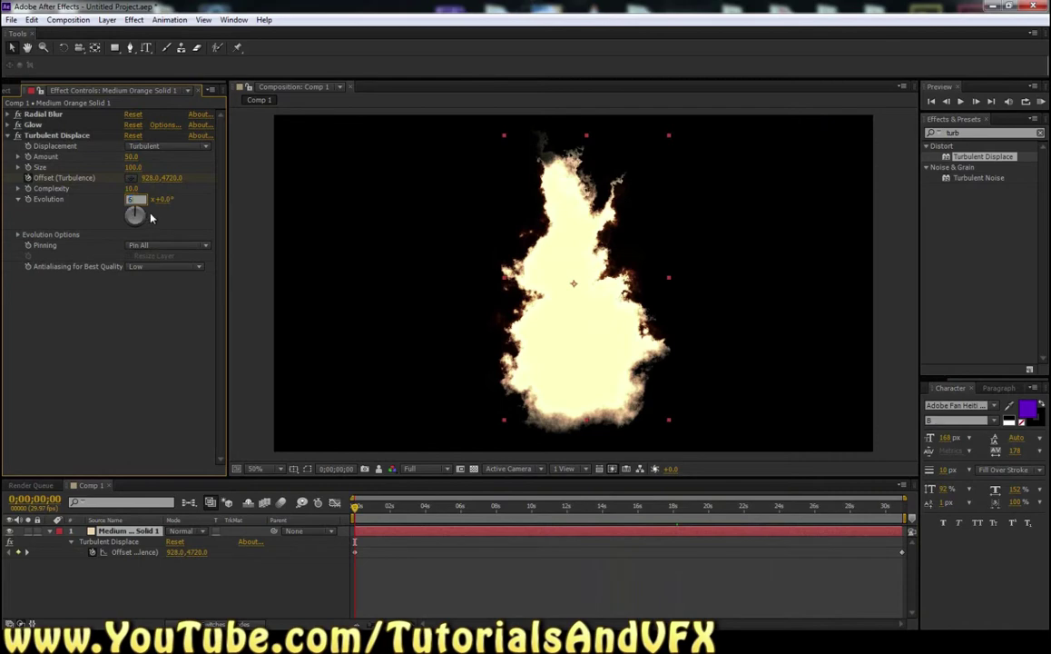
text(6)
key(Return)
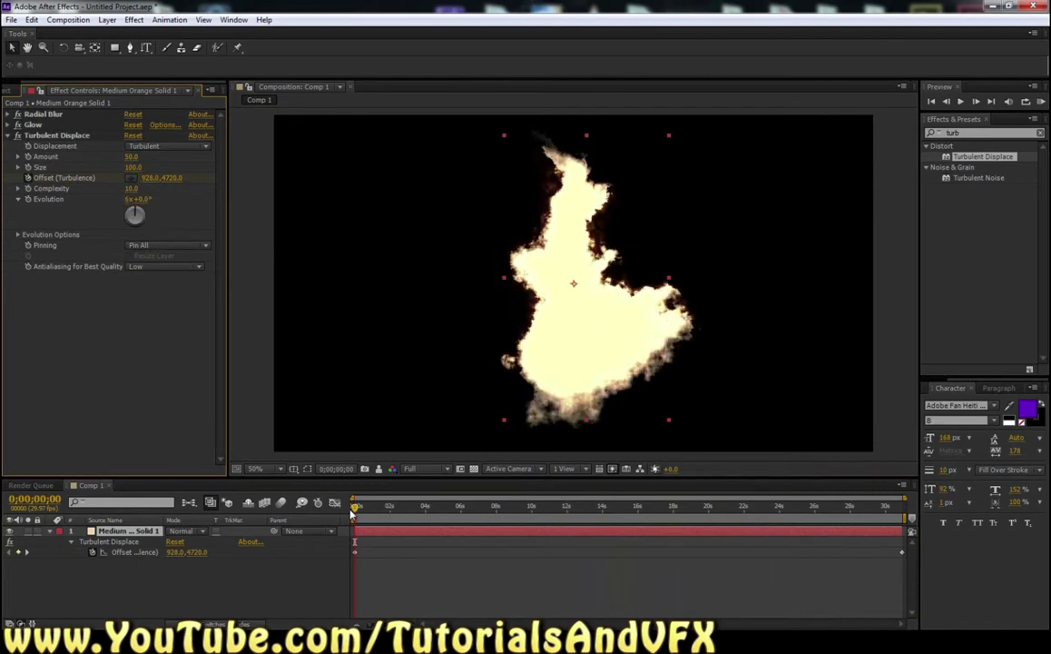
mouse_move(354, 514)
mouse_down()
mouse_move(437, 514)
mouse_move(354, 514)
mouse_up()
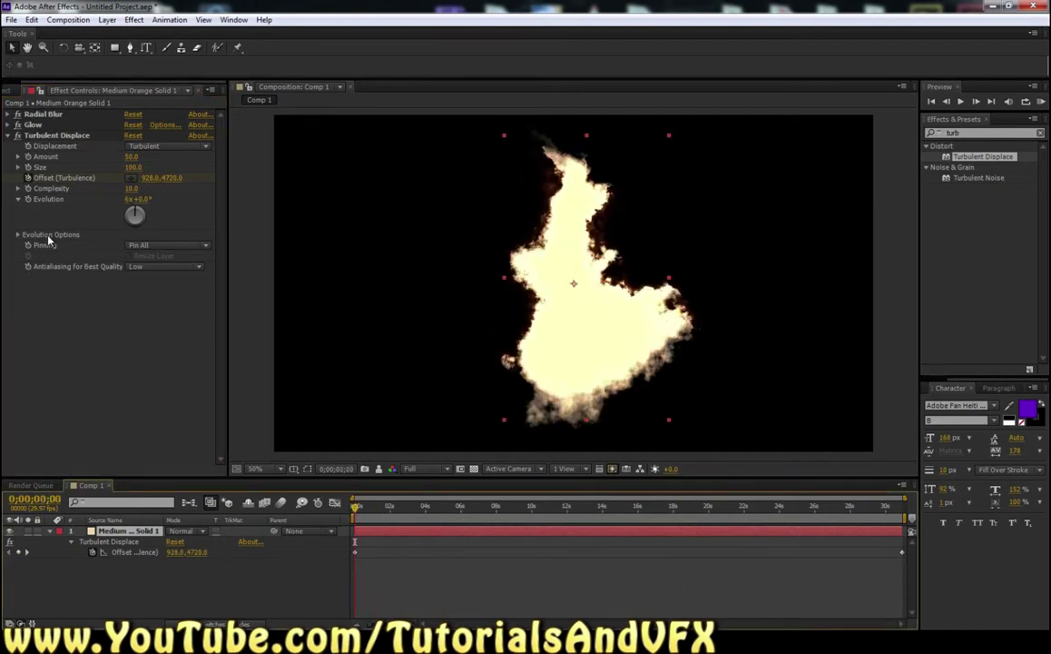
Step: Set Turbulent Displace's Amount to 30
click(43, 178)
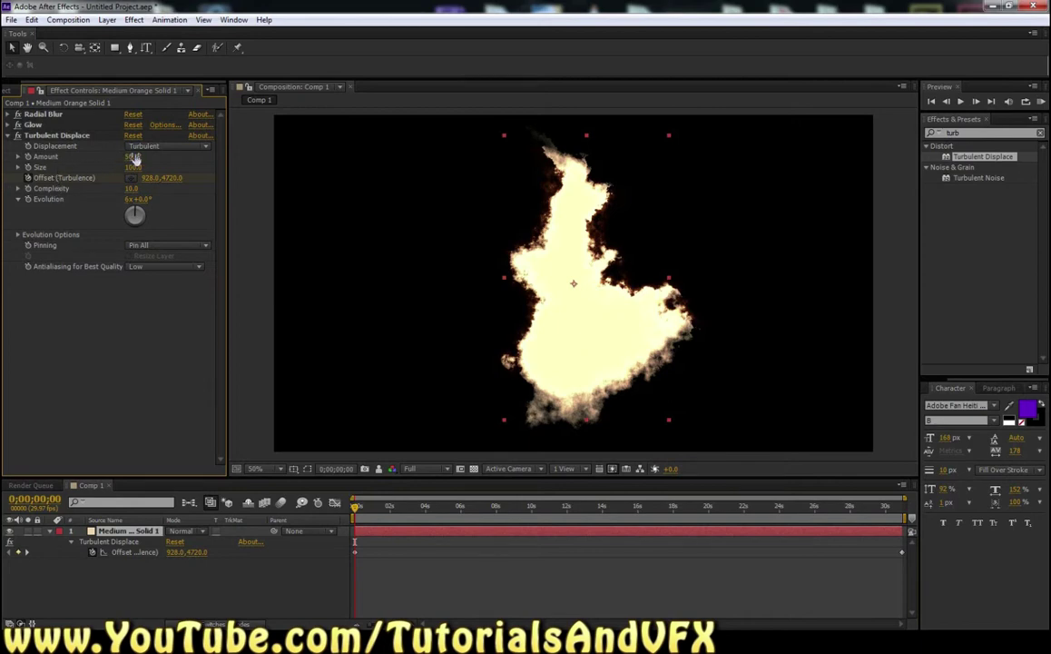
mouse_move(129, 159)
mouse_down()
mouse_move(170, 157)
mouse_move(7, 161)
mouse_move(92, 150)
mouse_move(300, 153)
mouse_move(111, 154)
mouse_up()
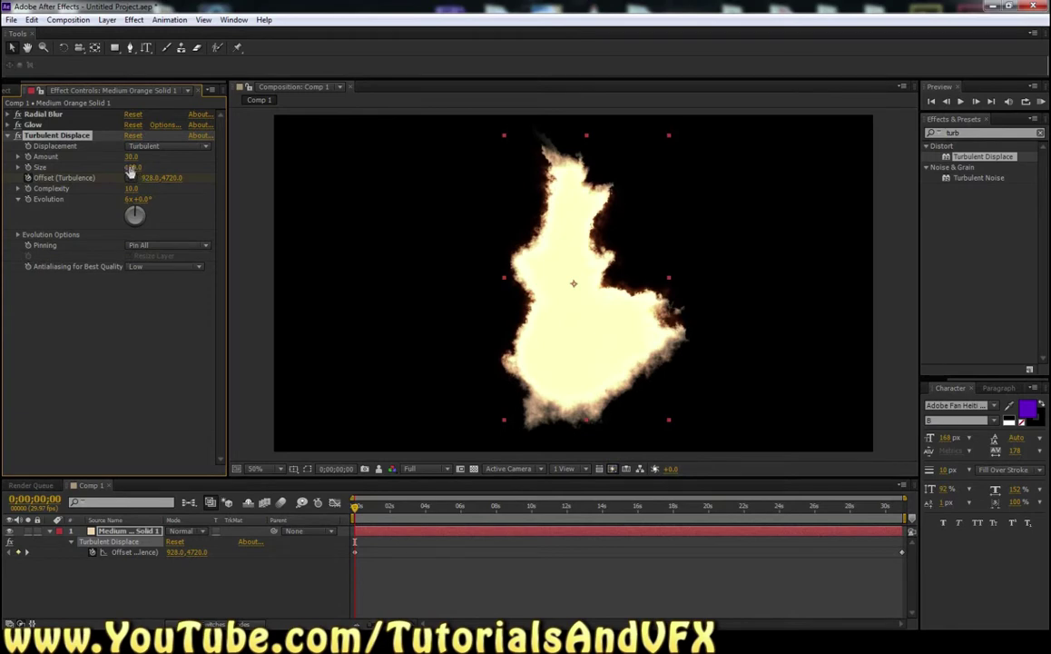
click(130, 167)
click(161, 170)
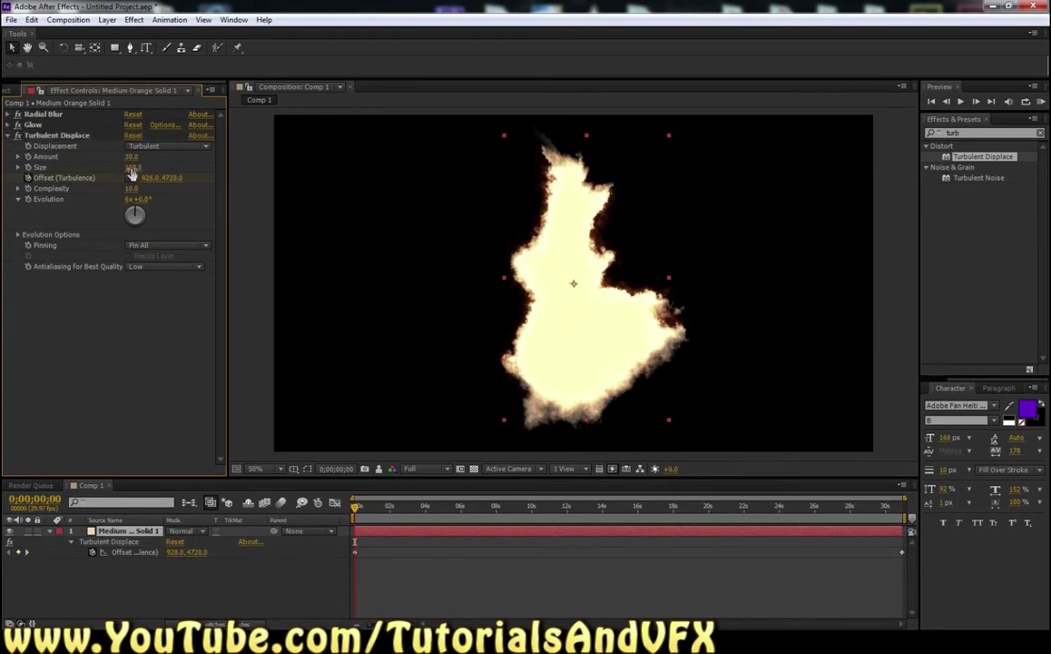
Step: Try Turbulent Displace Size values of 882 and 340, checking the flame along the timeline, and set Size to 140
drag(131, 167, 627, 180)
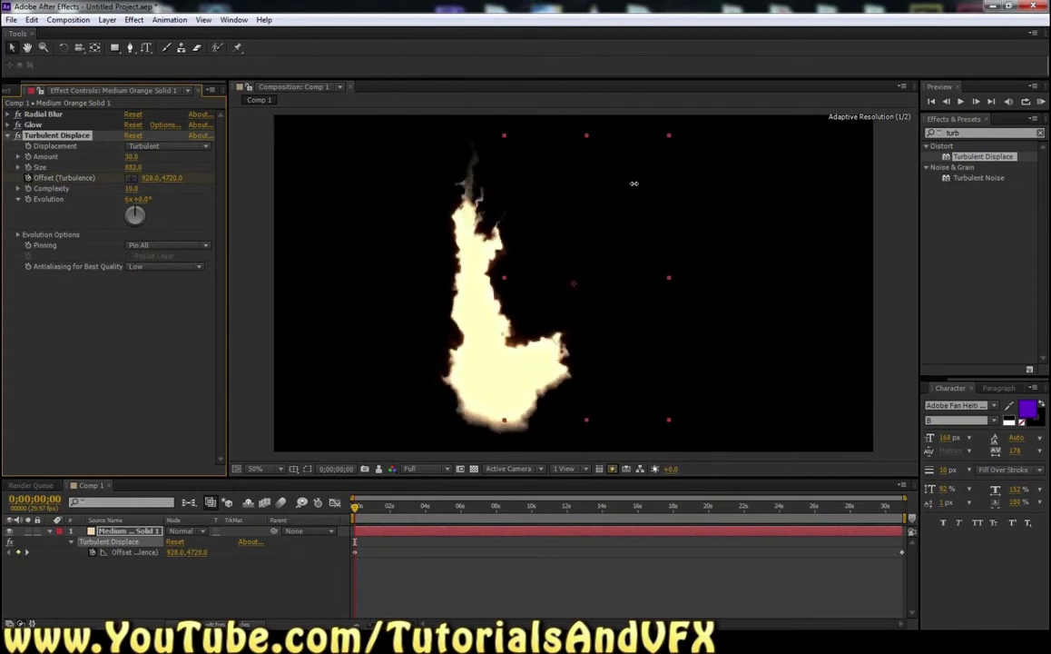
mouse_move(355, 505)
mouse_down()
mouse_move(729, 518)
mouse_move(928, 510)
mouse_move(355, 514)
mouse_up()
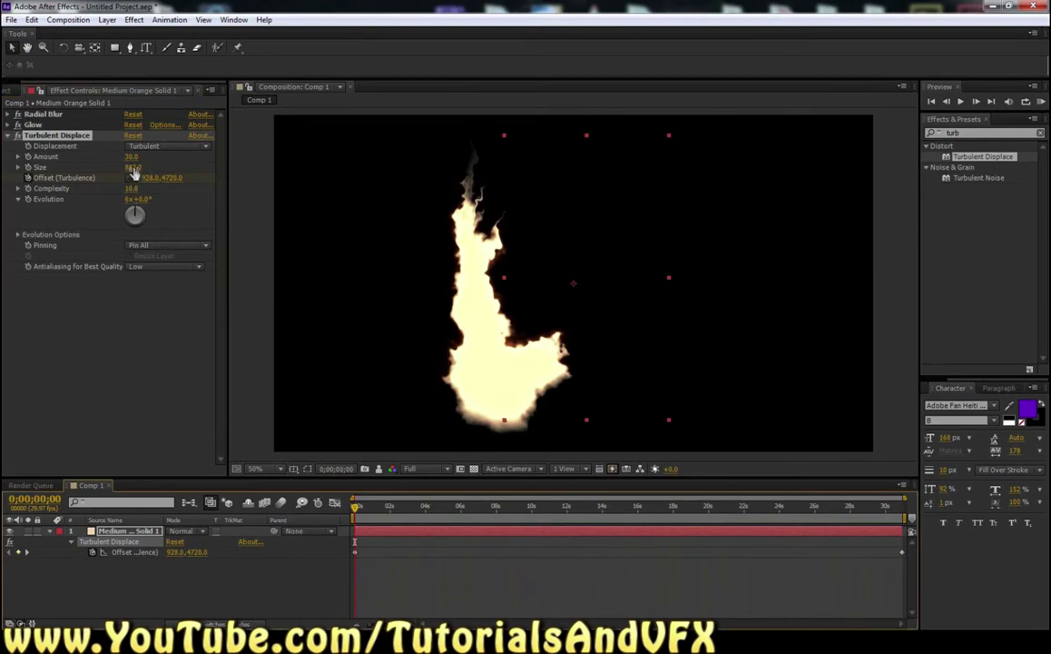
drag(133, 167, 297, 169)
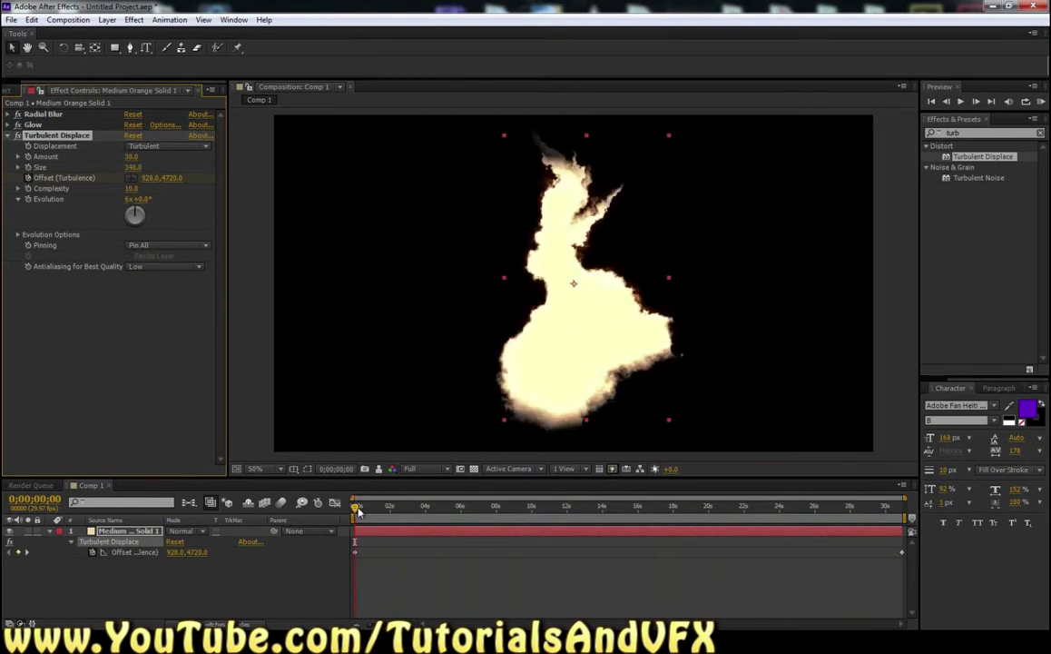
drag(357, 511, 541, 507)
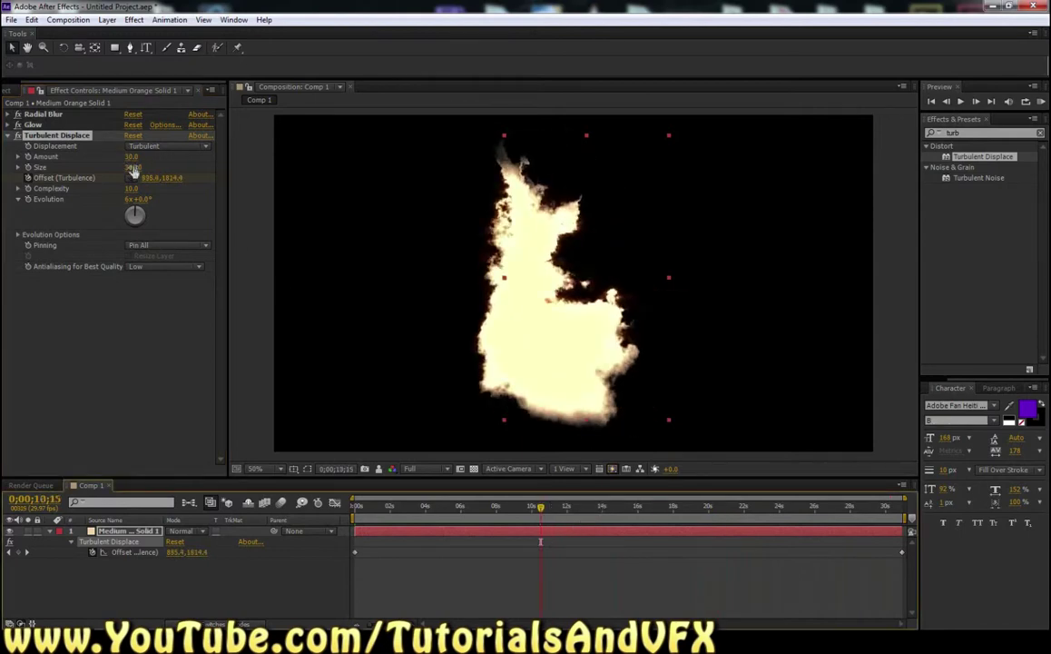
drag(134, 170, 122, 167)
key(Home)
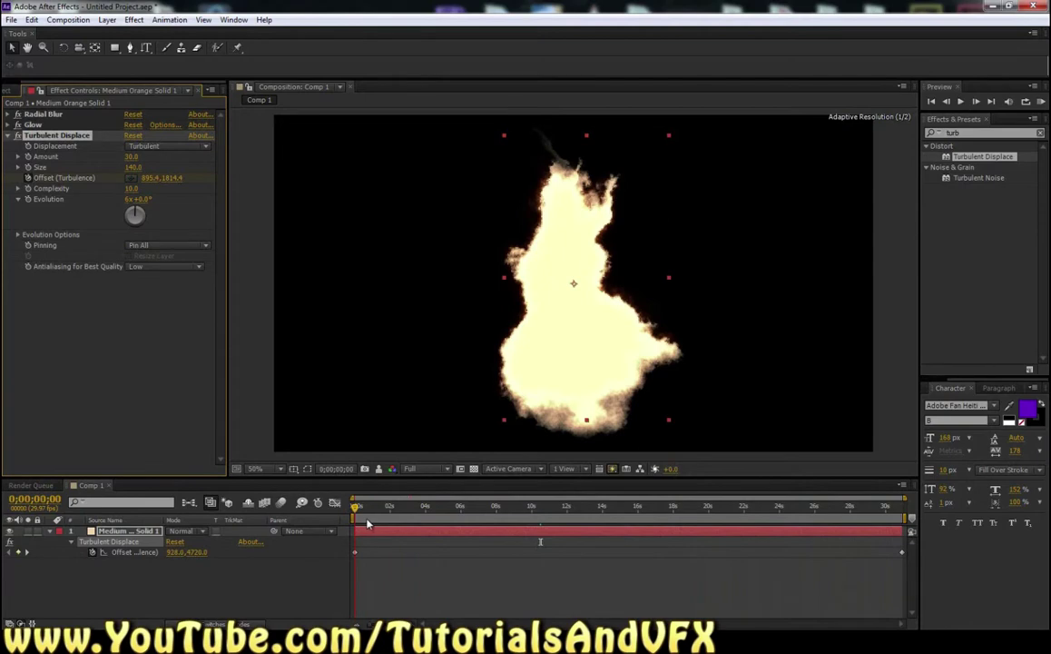
Step: Scrub through the timeline and play a preview of the flame animation from the first frame
drag(368, 523, 818, 520)
scroll(714, 425, down, 2)
scroll(714, 426, up, 2)
key(Home)
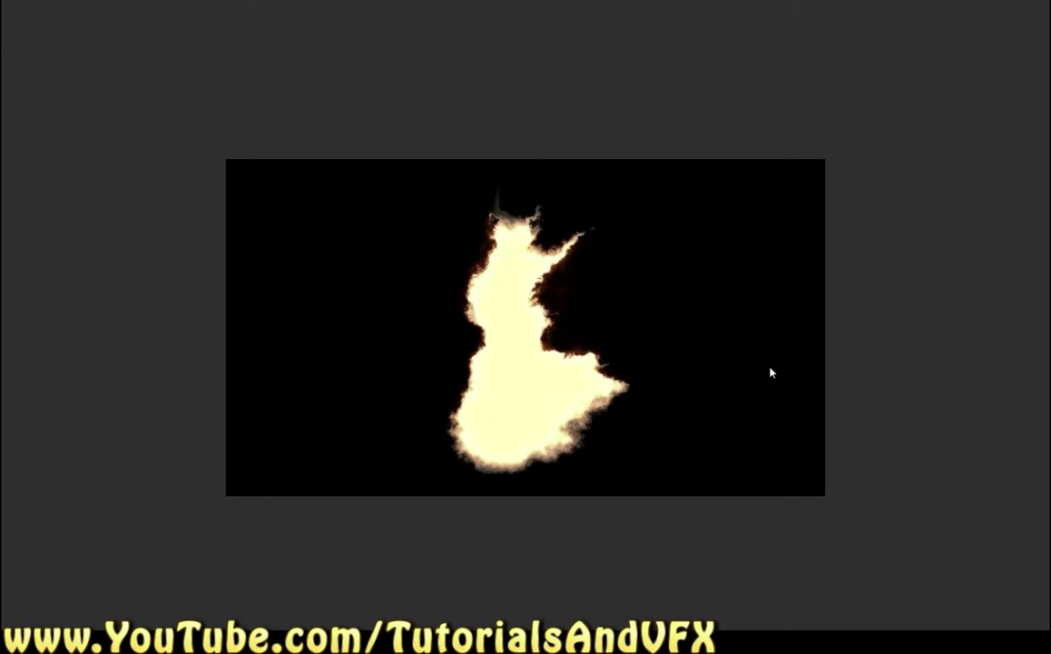
click(888, 370)
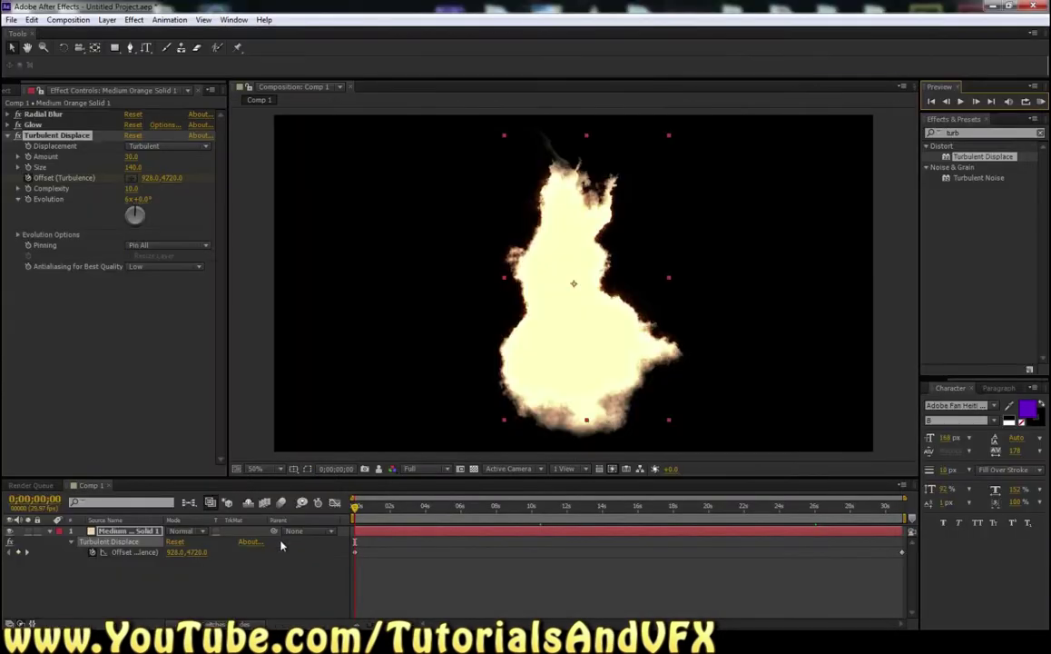
Step: Collapse the solid's Turbulent Displace settings and add a new adjustment layer above the solid
click(128, 533)
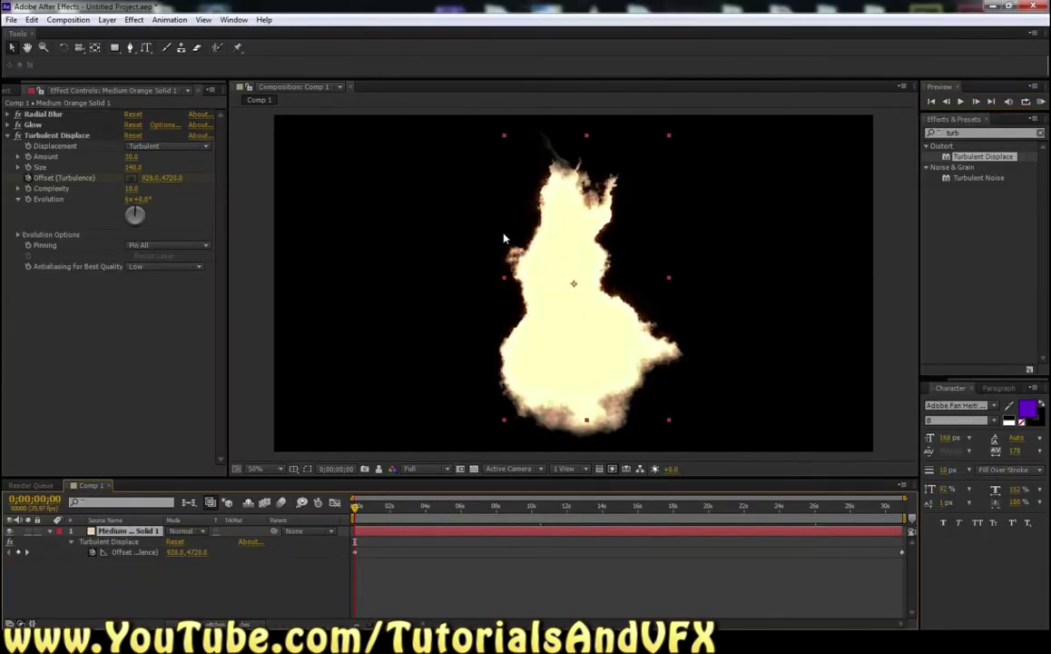
click(8, 136)
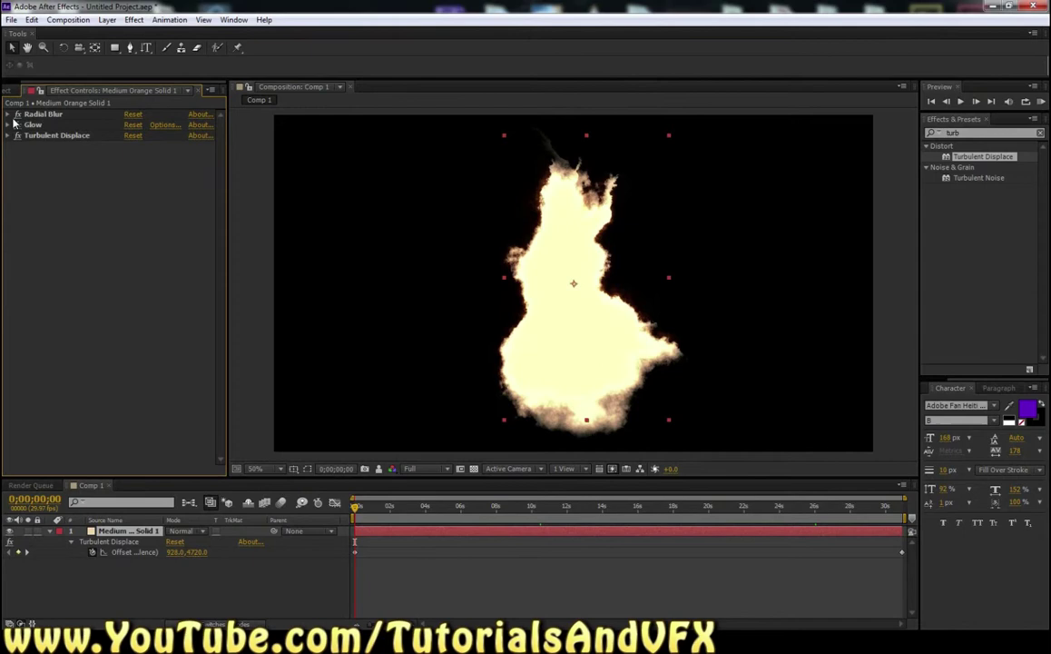
click(106, 23)
mouse_move(112, 34)
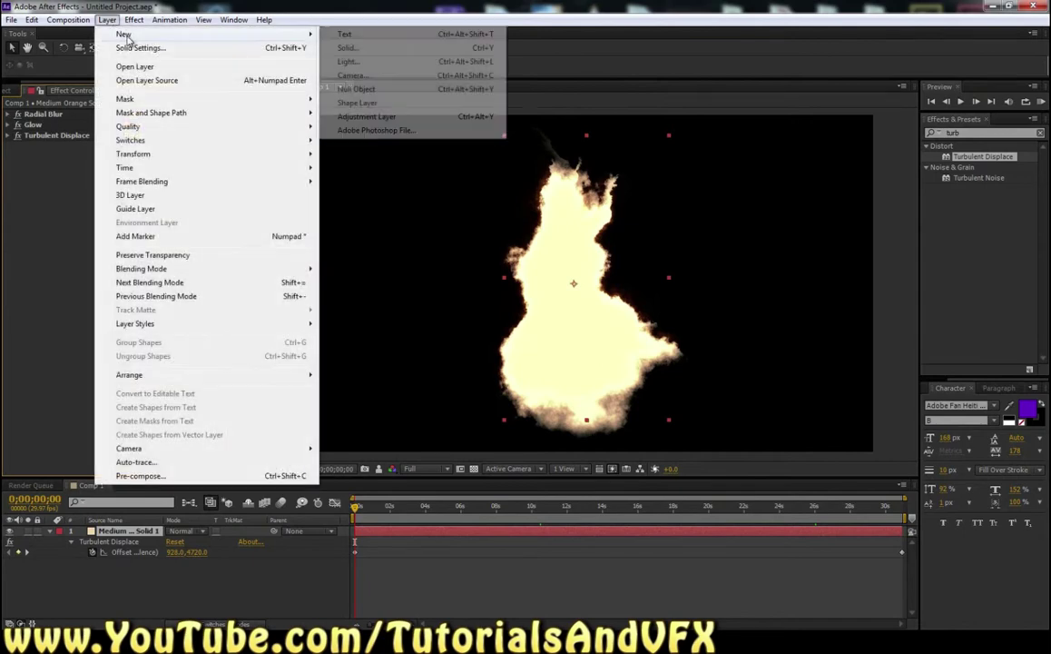
click(340, 100)
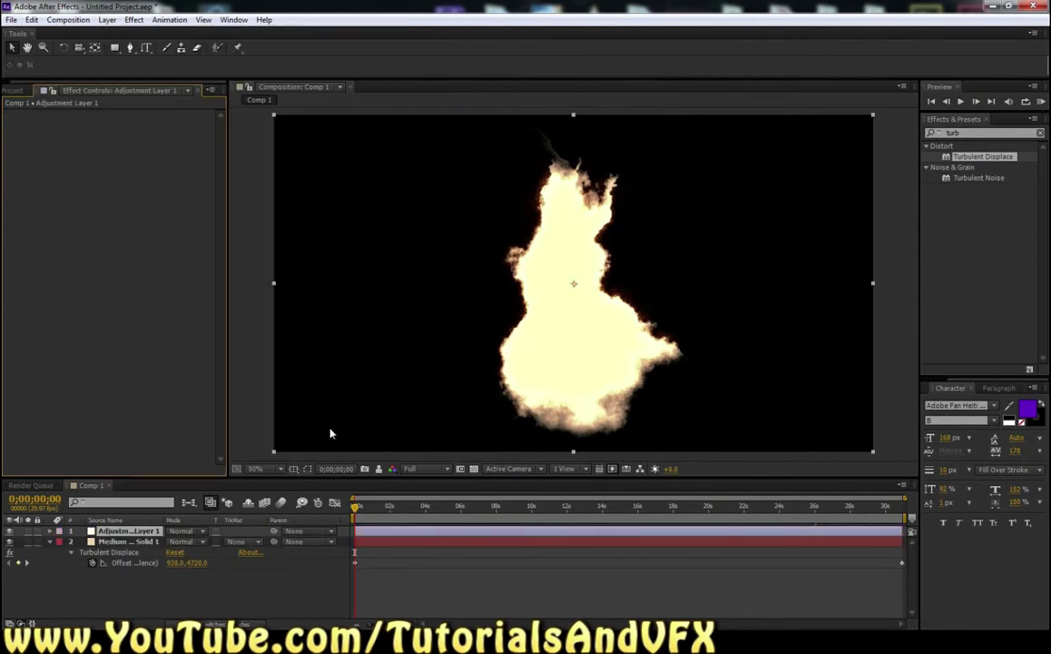
Step: Find the Exposure colour correction effect and apply it to the adjustment layer
click(989, 133)
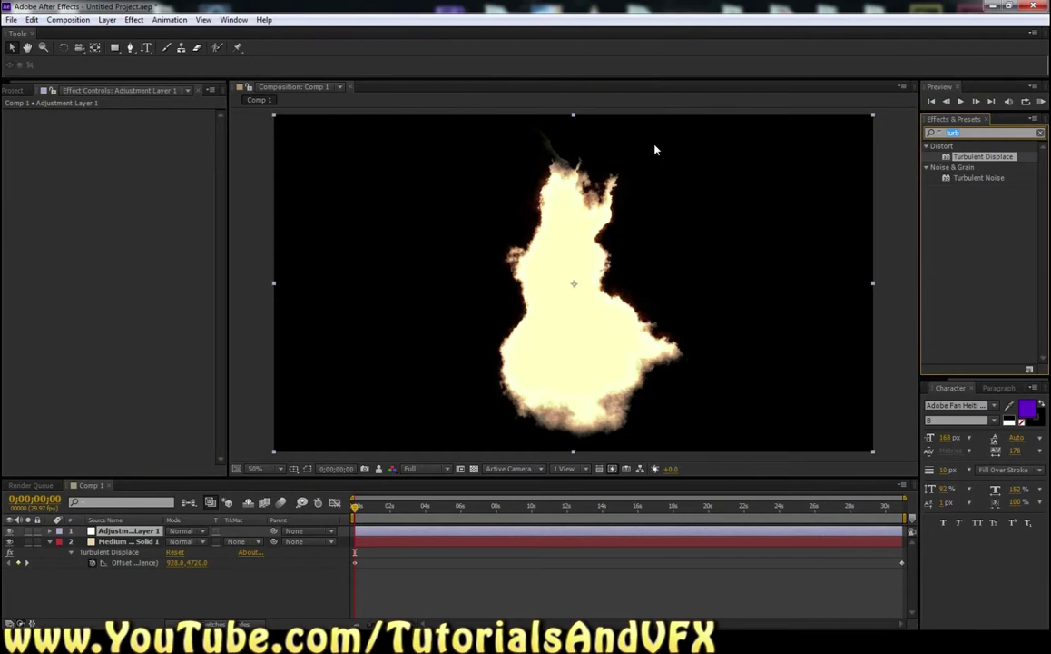
text(expo)
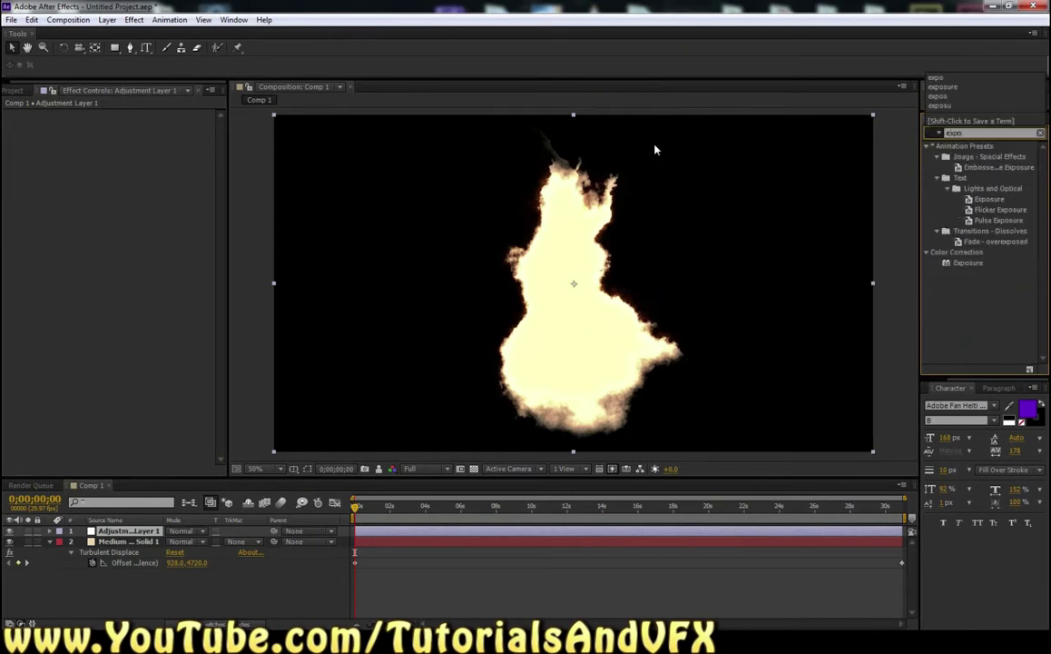
drag(964, 263, 142, 535)
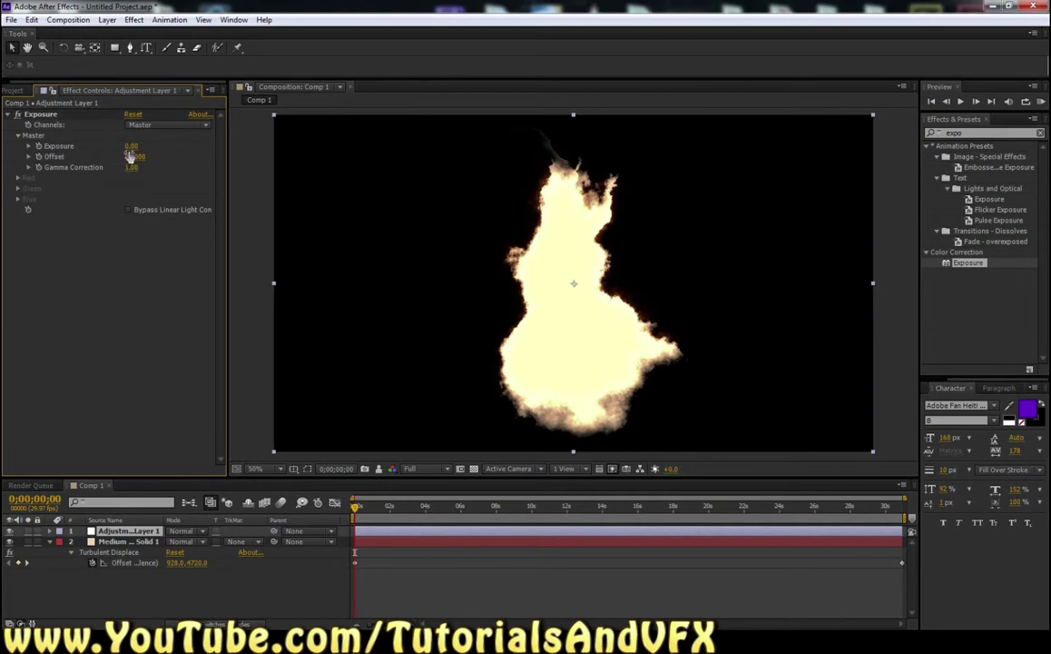
Step: Set the master Exposure to -0.20, Offset to -0.1000 and Gamma Correction to 0.53 on the adjustment layer
drag(131, 146, 103, 167)
click(132, 115)
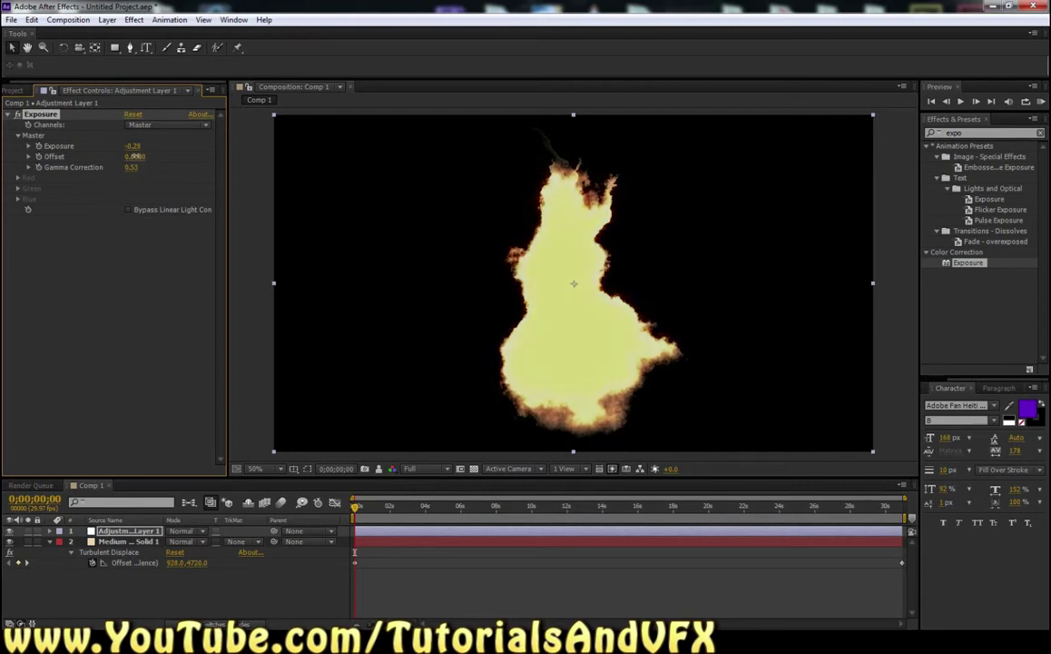
mouse_move(129, 157)
mouse_down()
mouse_move(117, 156)
mouse_move(130, 156)
mouse_up()
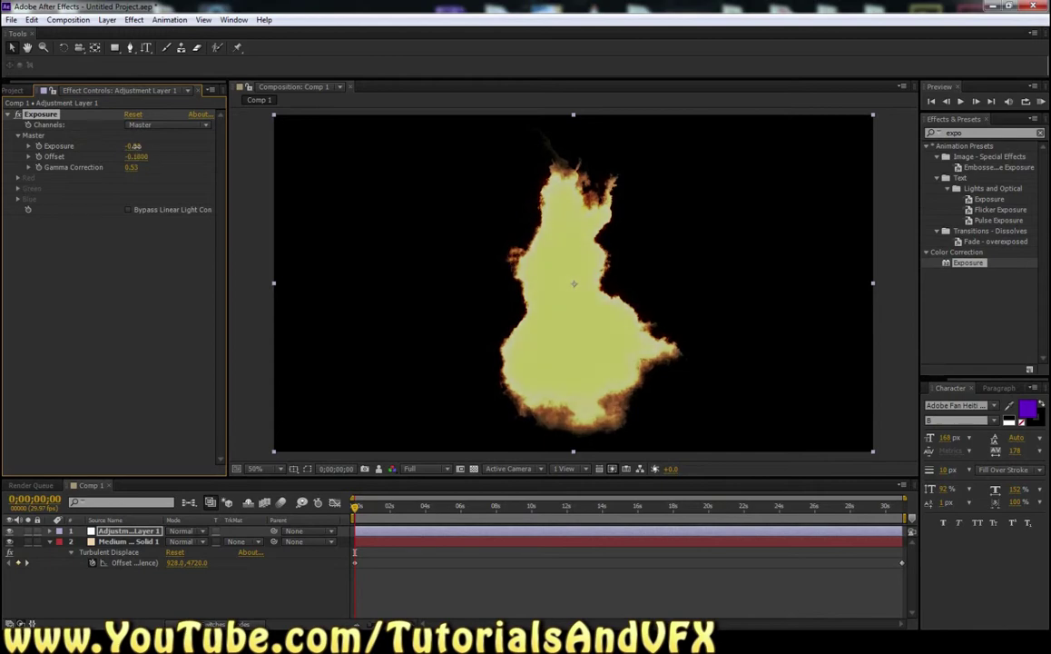
drag(131, 145, 146, 145)
click(168, 274)
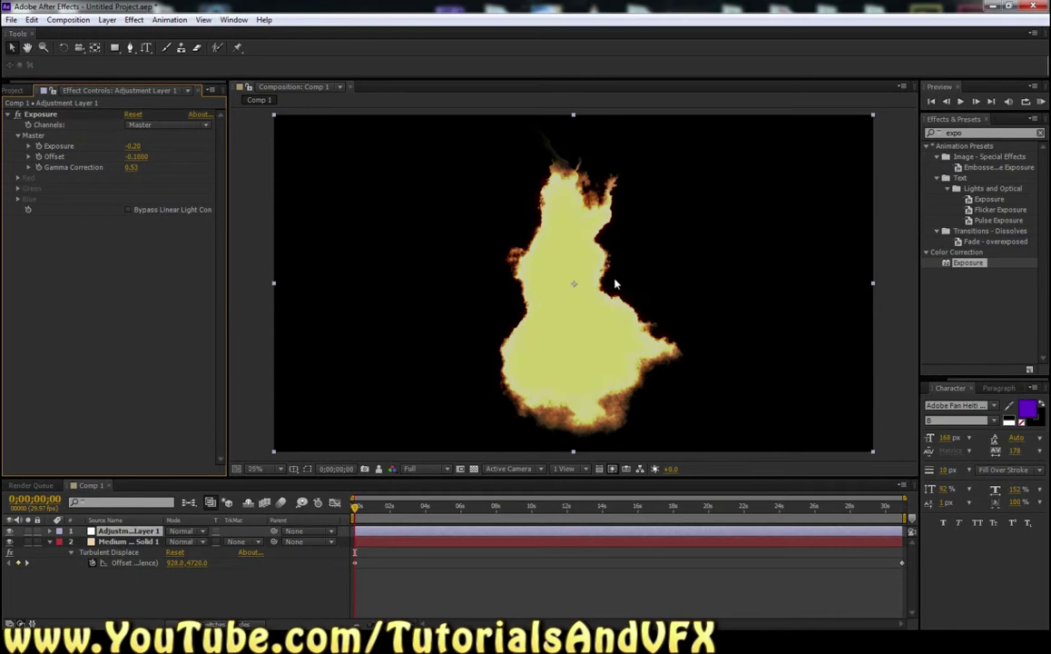
click(49, 115)
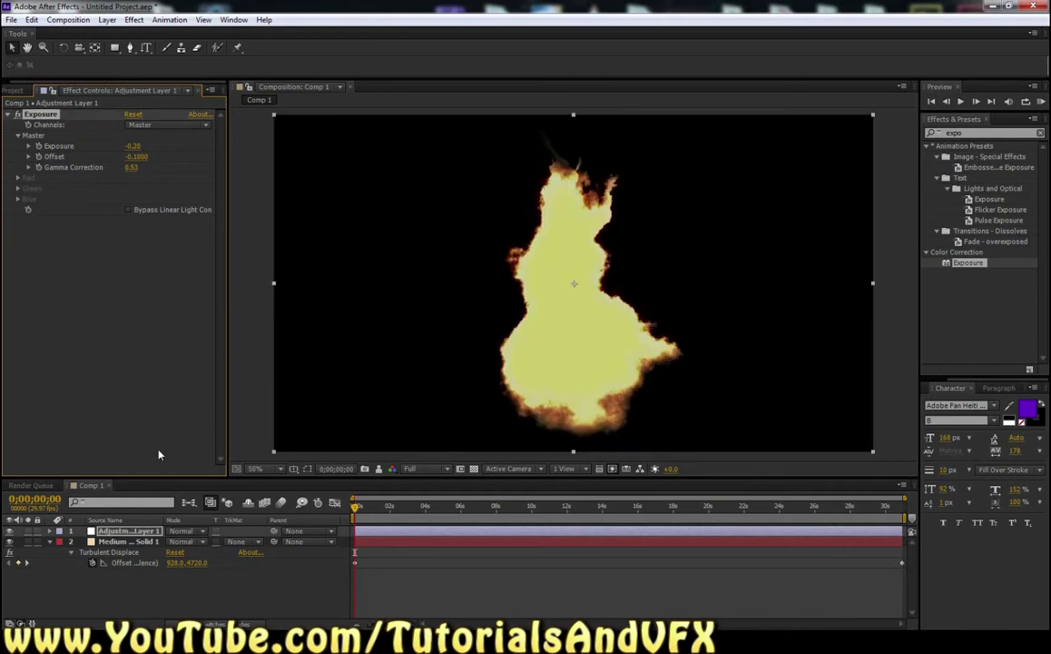
Step: Show the adjustment layer's Opacity and set it to 40%
click(152, 531)
key(t)
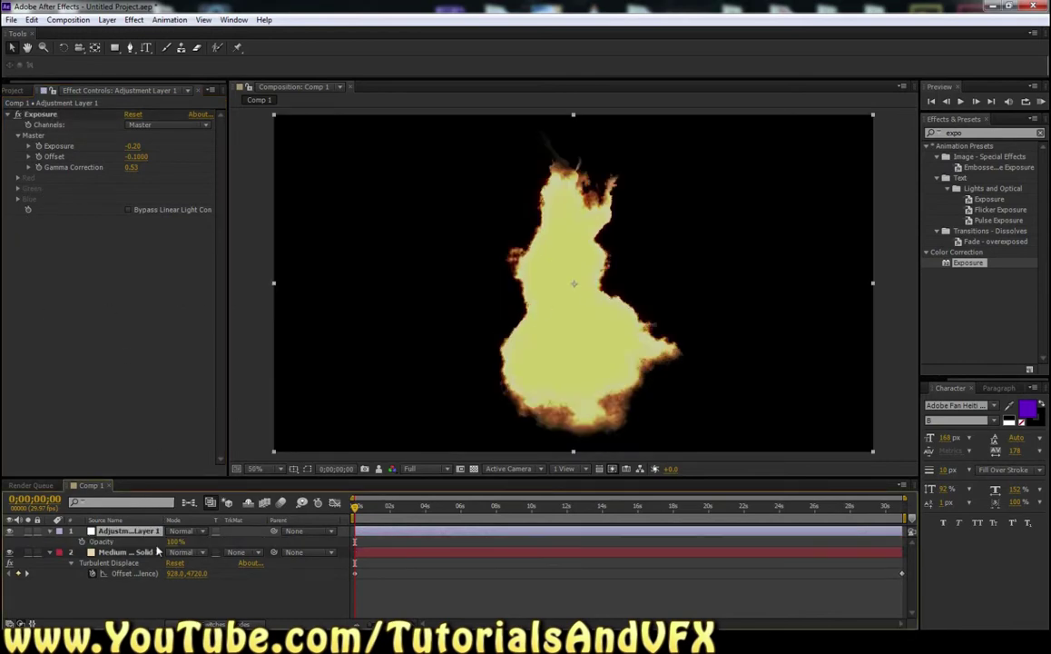
drag(172, 542, 270, 540)
mouse_move(146, 542)
mouse_down()
mouse_move(99, 541)
mouse_move(174, 542)
mouse_move(136, 542)
mouse_move(150, 542)
mouse_up()
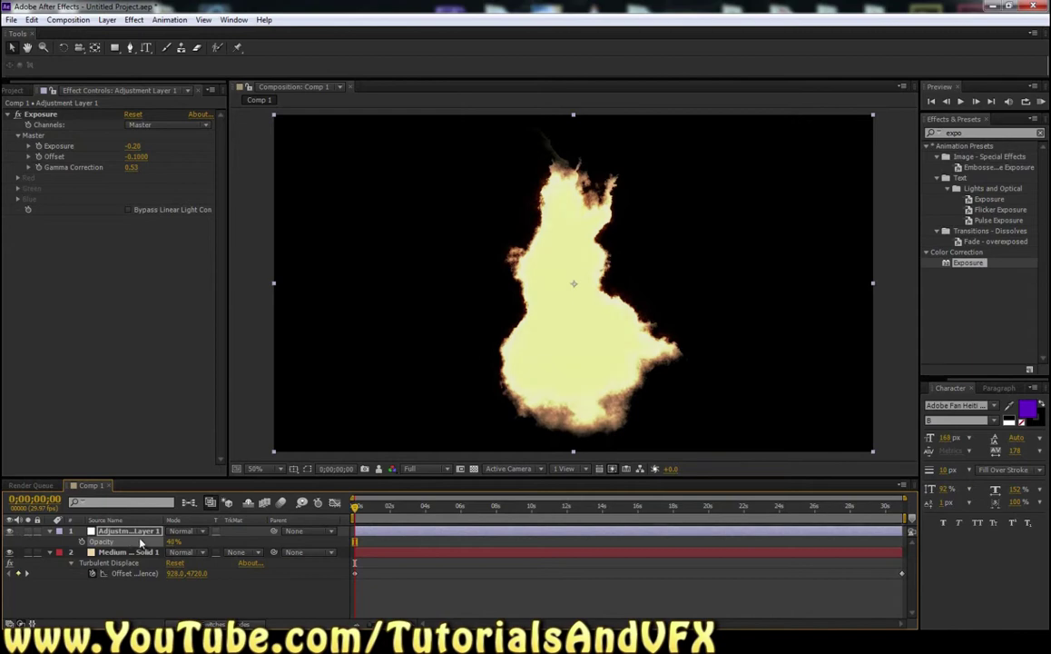
Step: Move to the one-second mark, preview the colour-corrected flame animation, and inspect the flame's edges up close
mouse_move(359, 507)
mouse_down()
mouse_move(394, 512)
mouse_move(372, 518)
mouse_up()
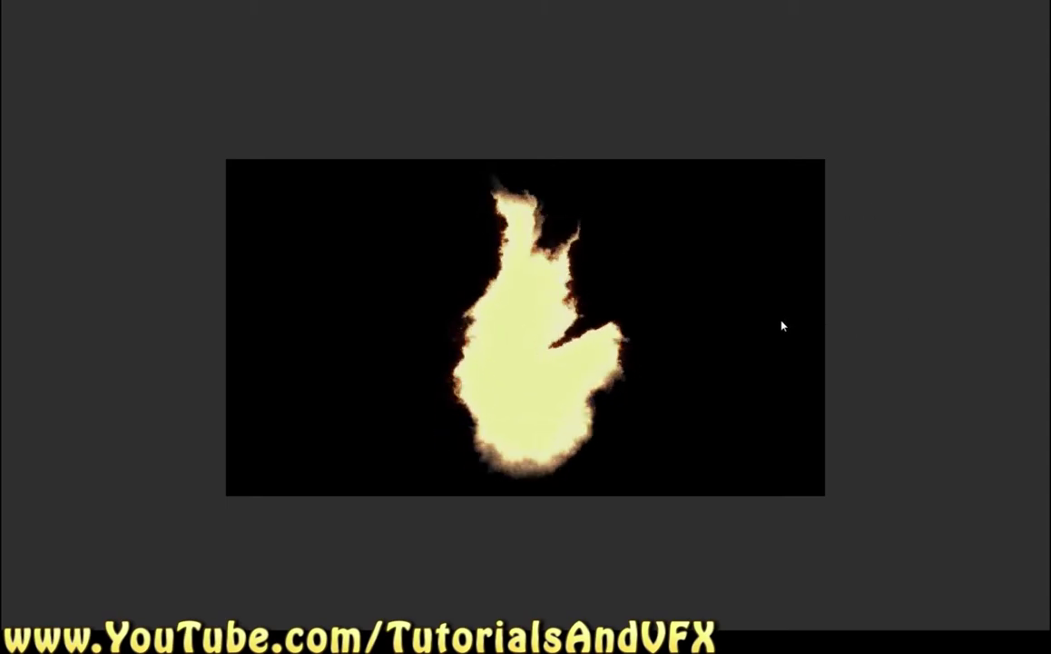
click(861, 314)
key(period)
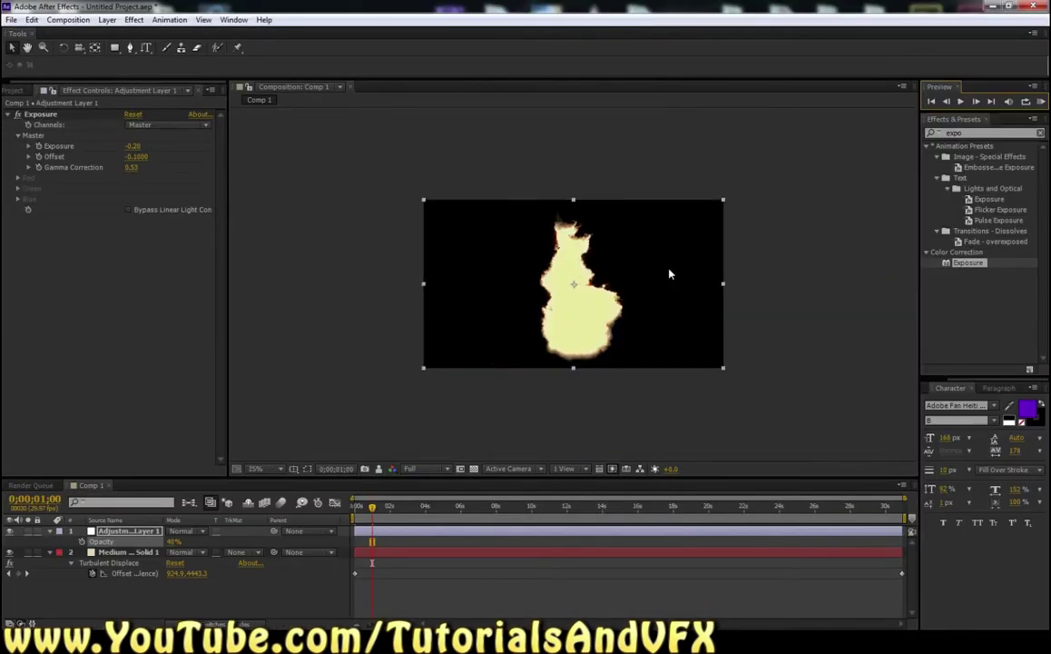
click(1040, 101)
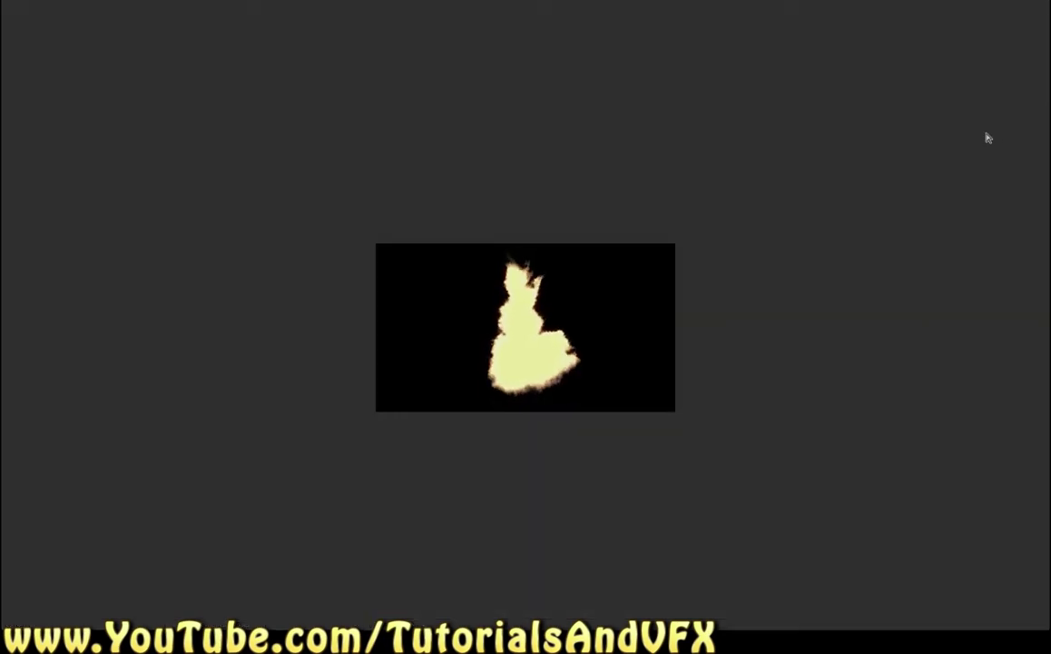
click(758, 243)
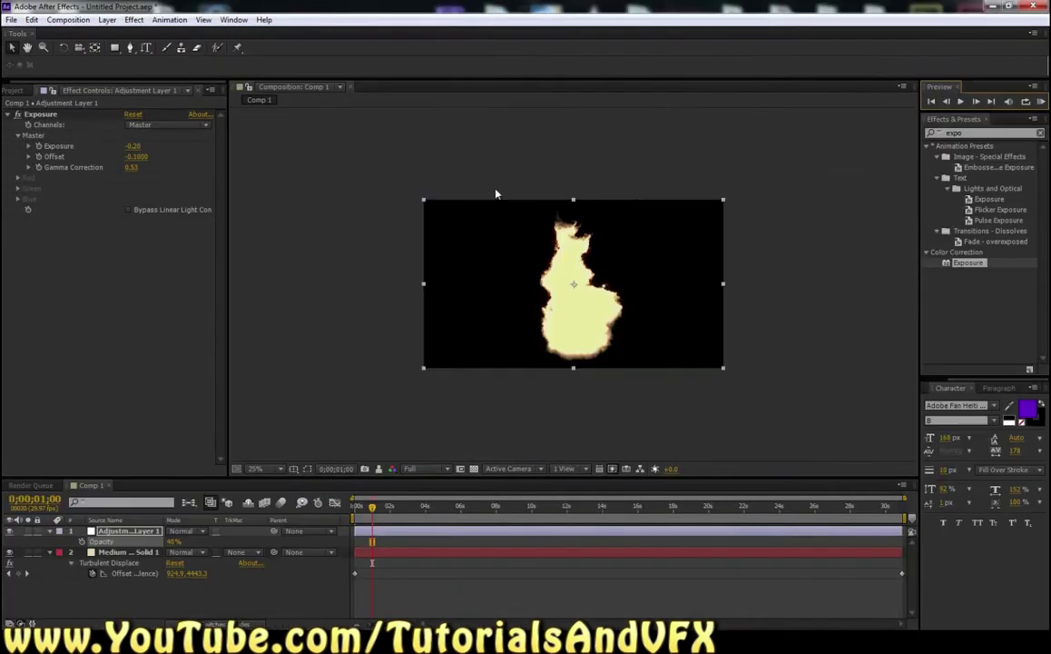
click(44, 116)
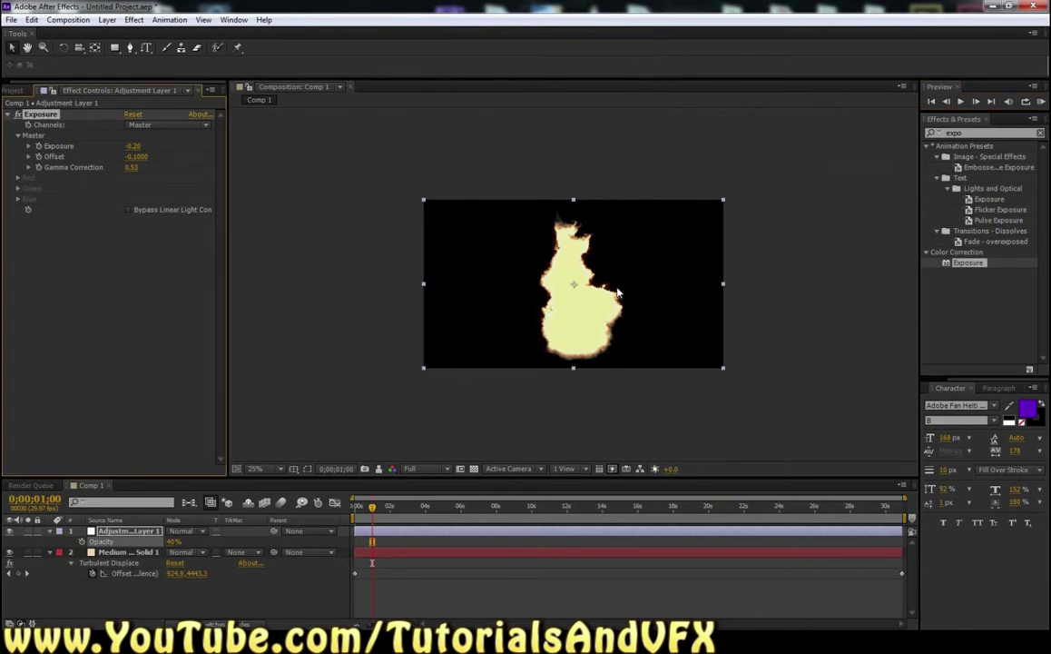
key(slash)
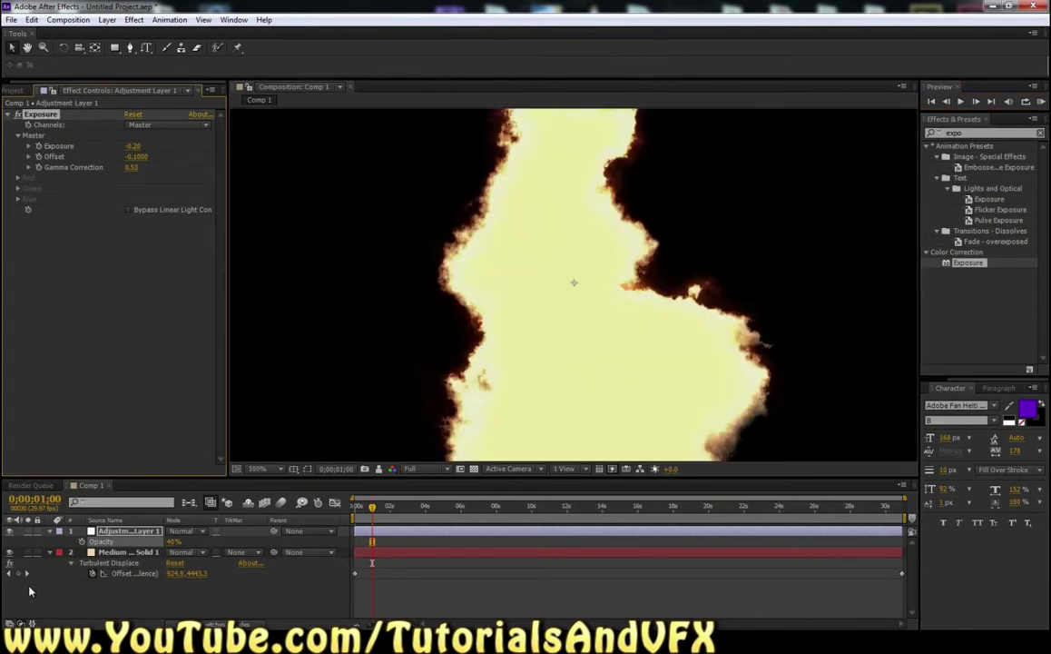
Step: Change Color A in the orange solid's Glow effect to dark blue, hex 0A0D92
click(130, 552)
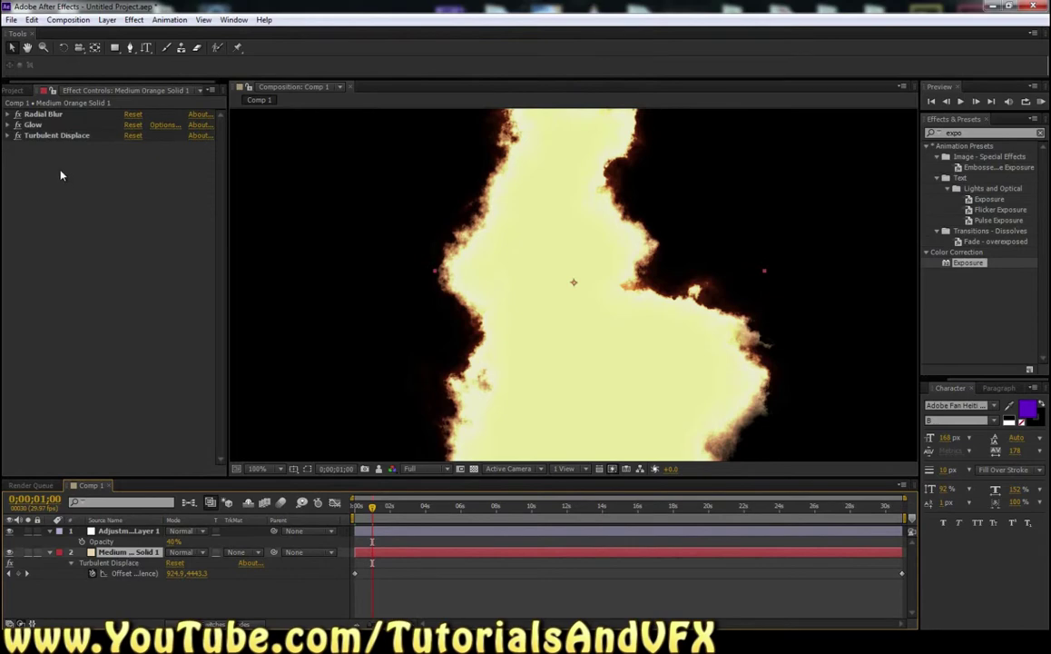
click(9, 126)
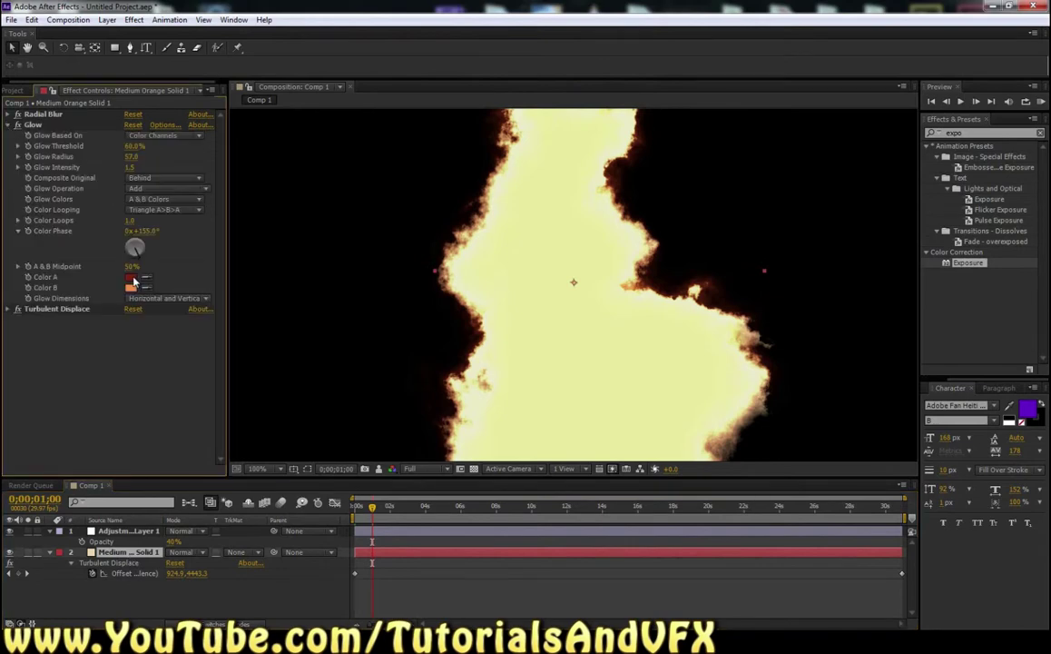
click(132, 278)
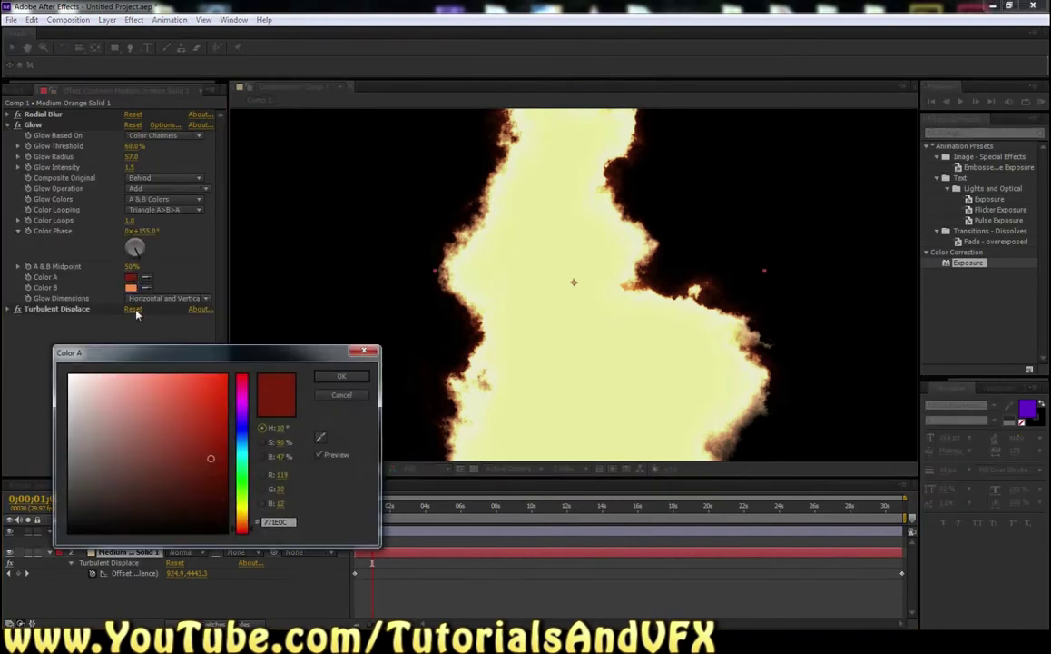
mouse_move(202, 384)
mouse_down()
mouse_move(152, 392)
mouse_move(153, 403)
mouse_up()
click(216, 441)
click(238, 433)
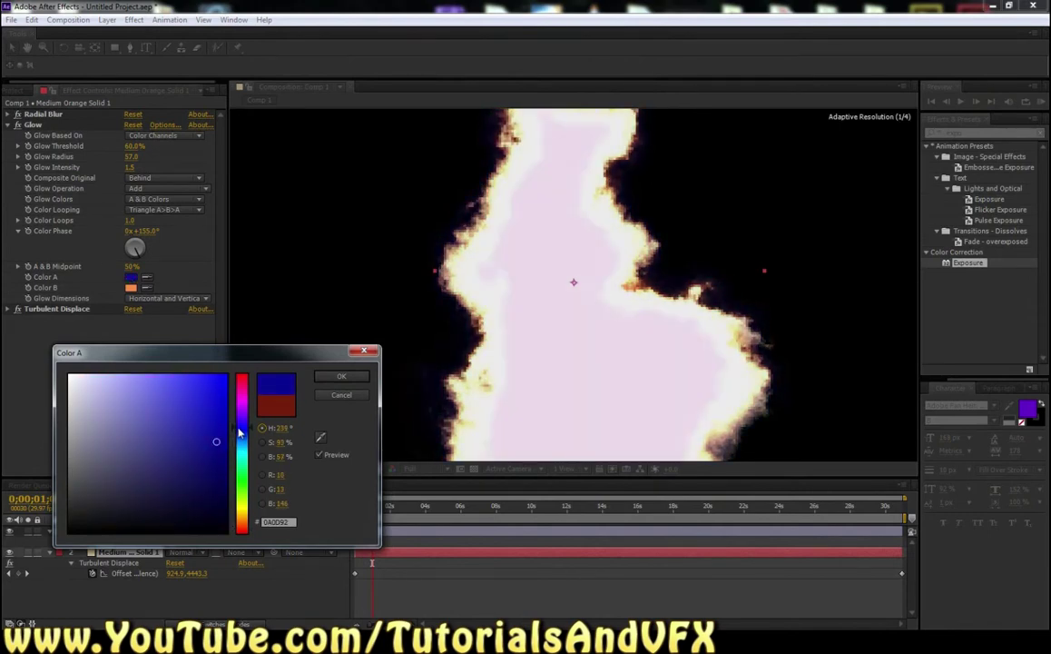
click(337, 377)
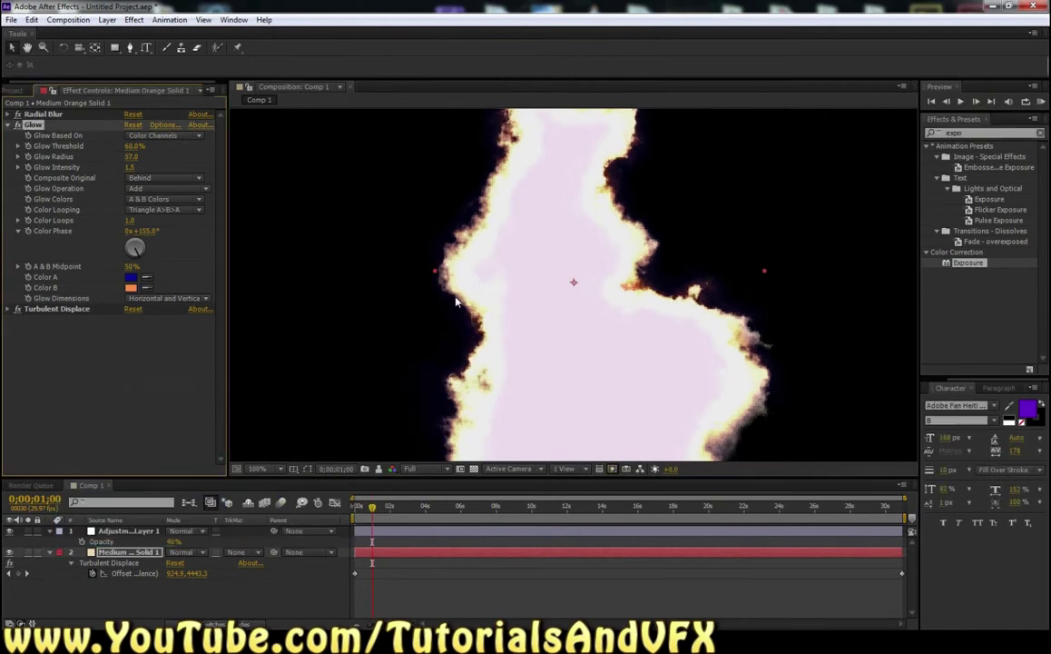
scroll(656, 272, down, 2)
key(period)
key(period)
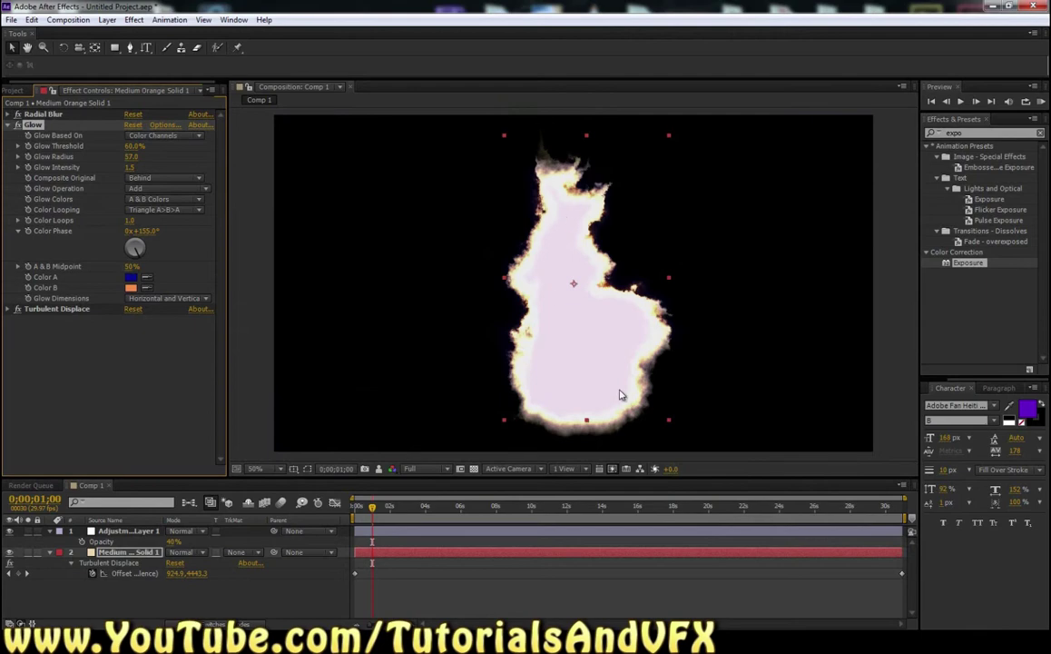
Step: Undo the Glow effect's last Color A change and set its Color B to a darker orange, hex AC561C
key(ctrl+z)
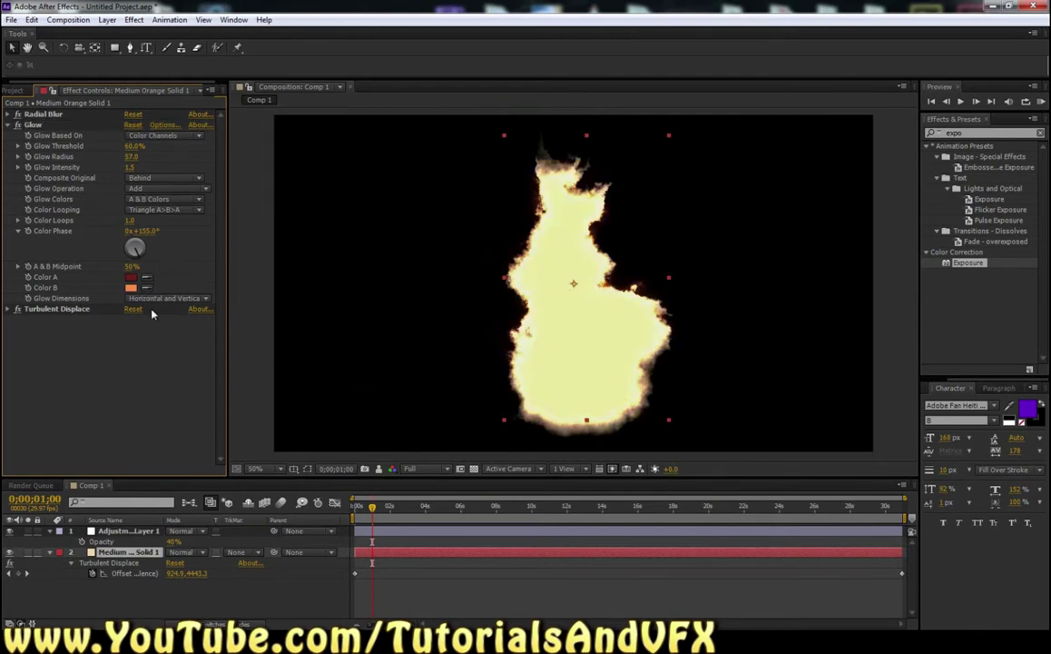
click(131, 287)
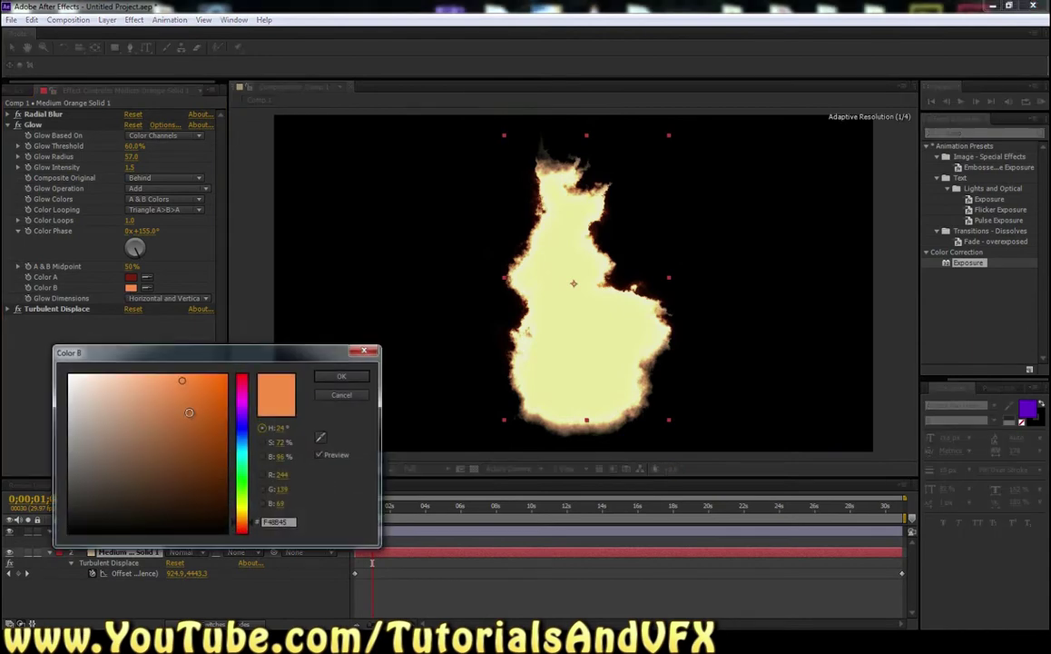
click(199, 422)
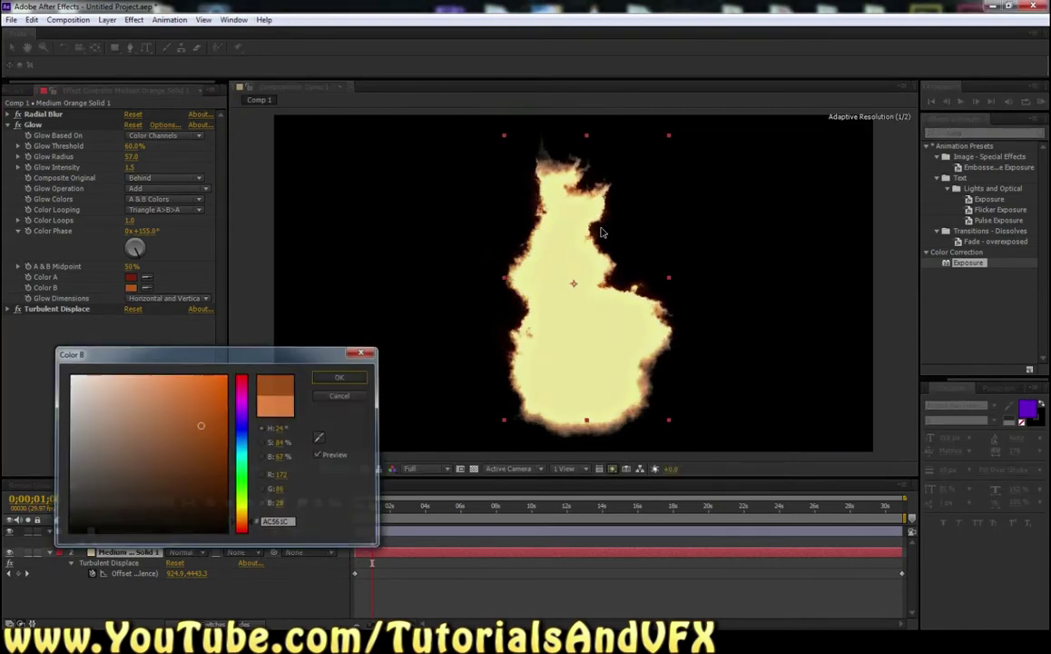
click(347, 376)
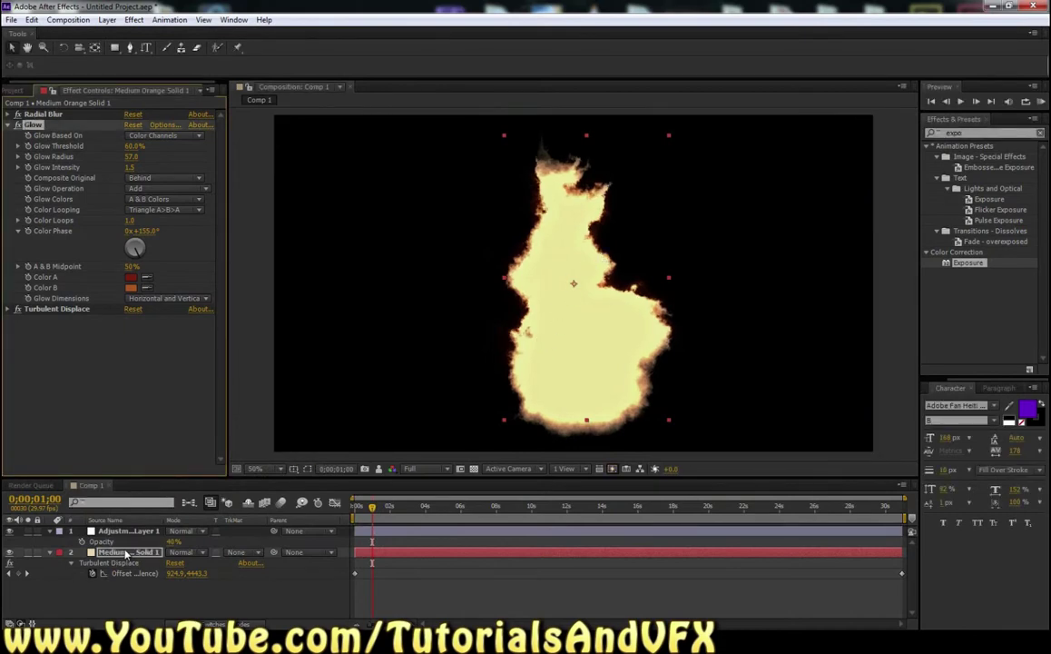
Step: Open the flame solid's settings and try dark brown, hex 3E3806, and dark blue, hex 0F063E, as its color
click(127, 553)
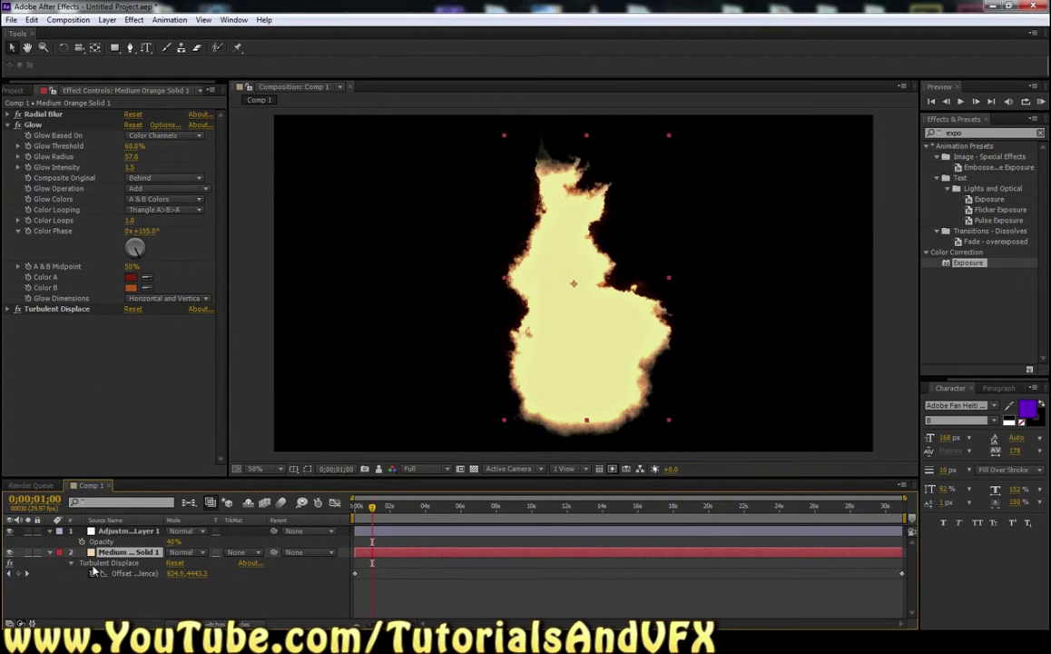
click(108, 20)
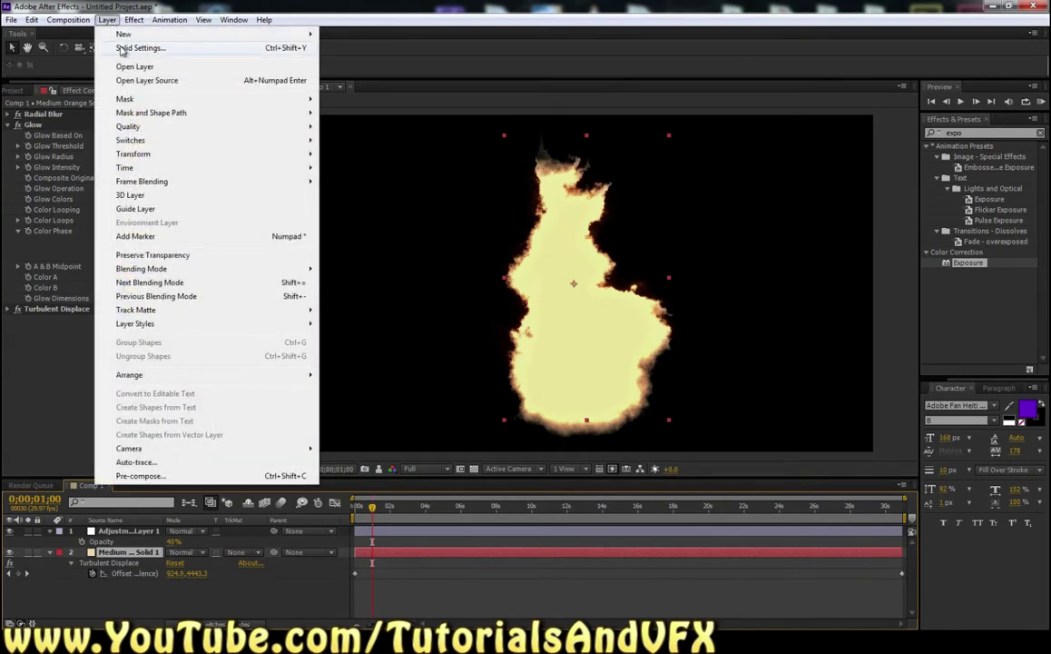
click(121, 49)
click(131, 214)
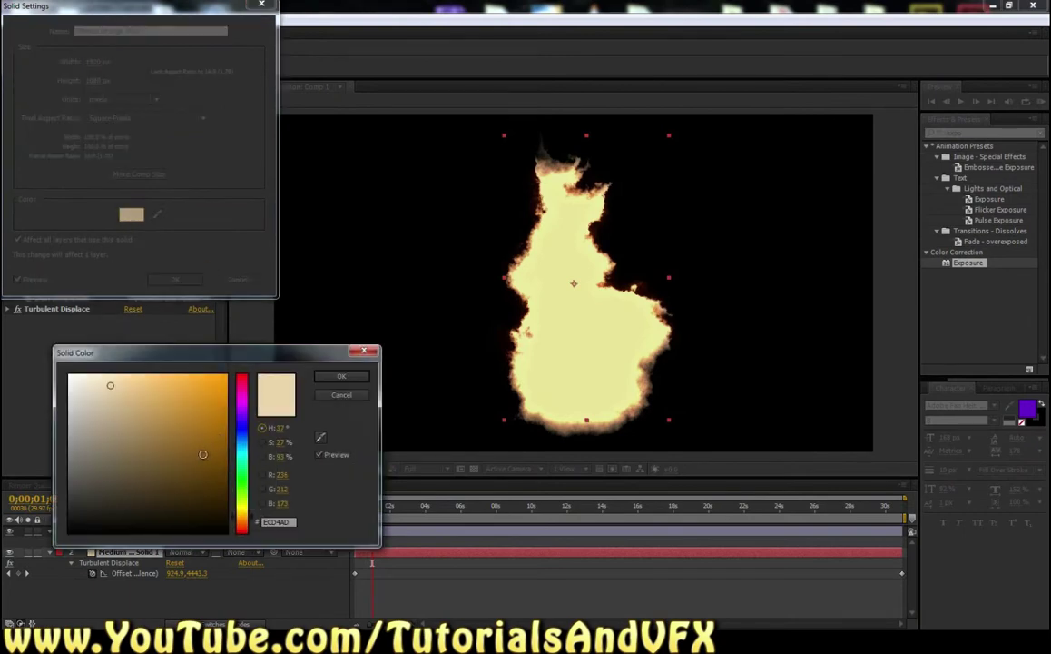
drag(180, 454, 216, 495)
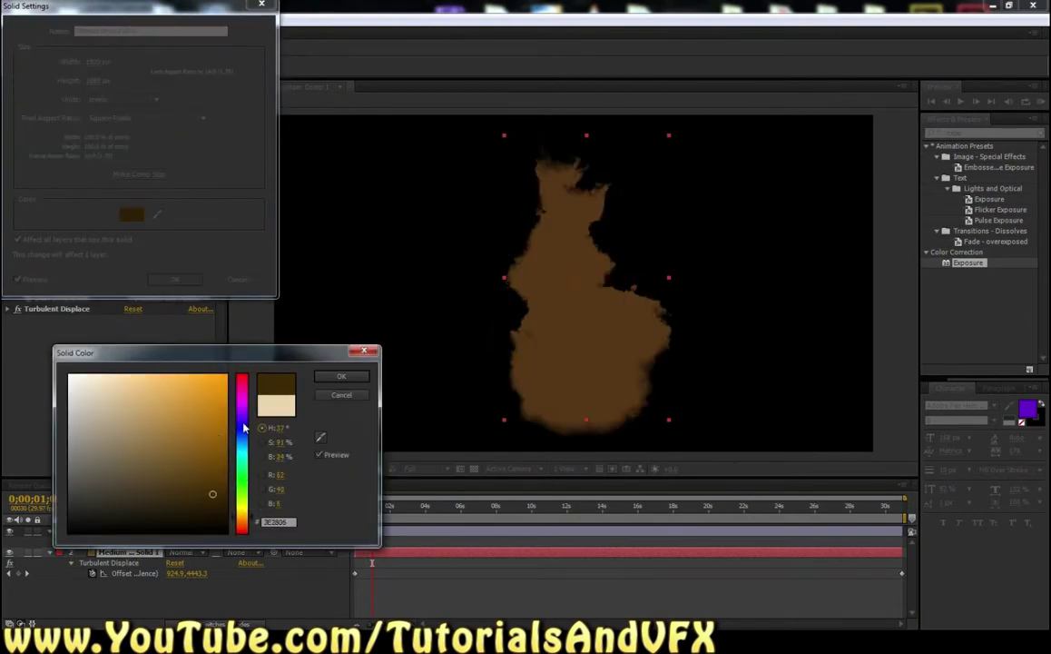
click(241, 432)
click(225, 472)
click(212, 494)
click(242, 420)
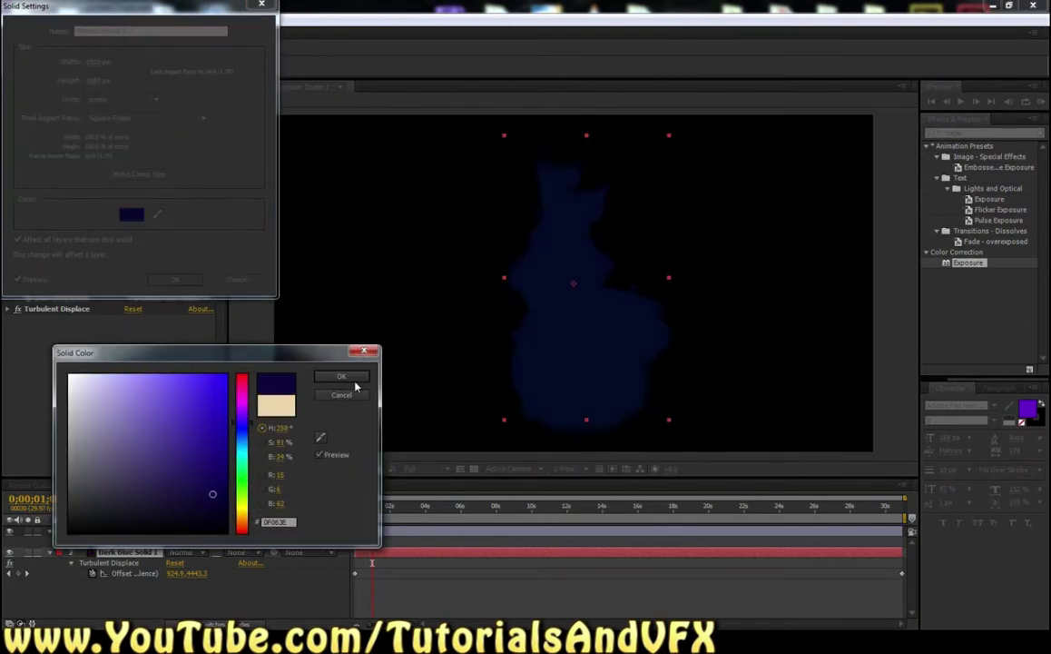
Step: Set the flame solid's color to pale yellow, hex FCFAE1, and apply the solid settings
click(160, 423)
click(83, 376)
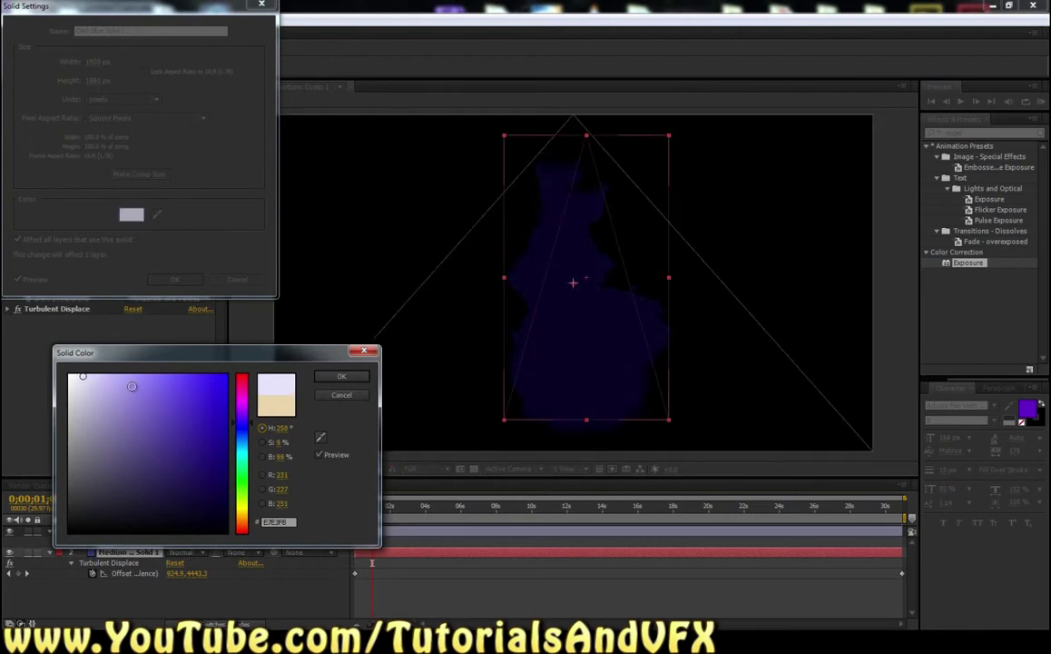
drag(243, 422, 239, 513)
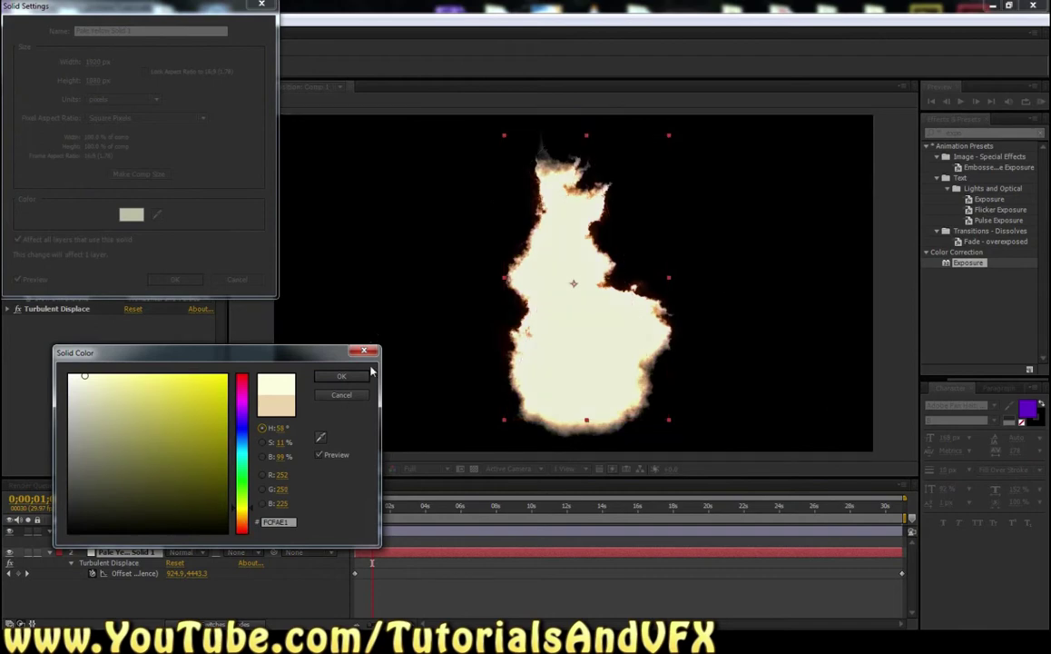
click(341, 376)
click(171, 278)
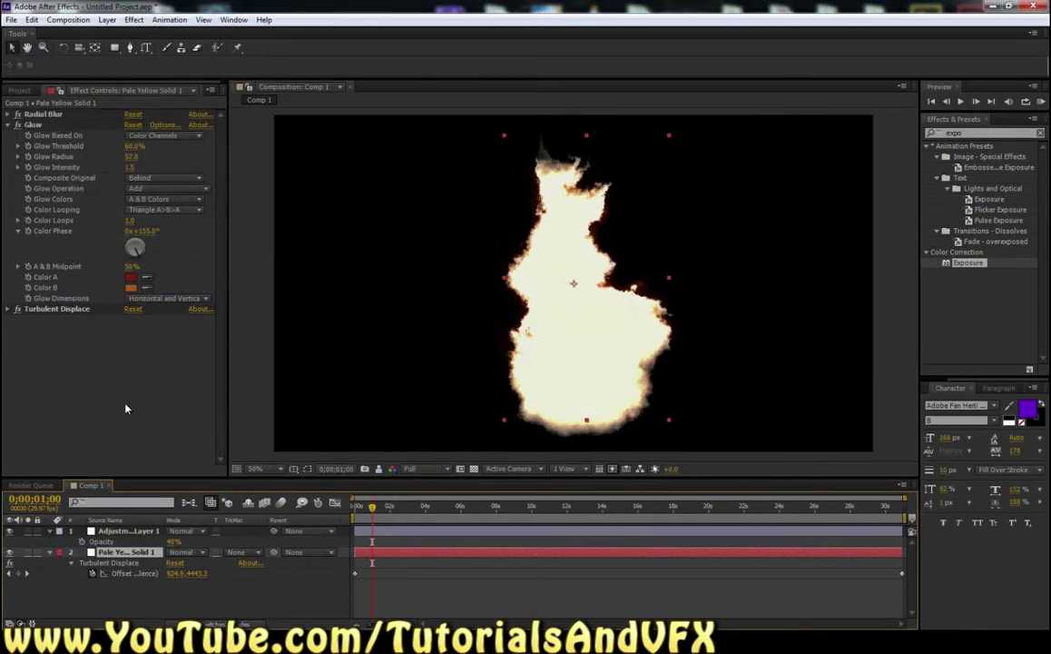